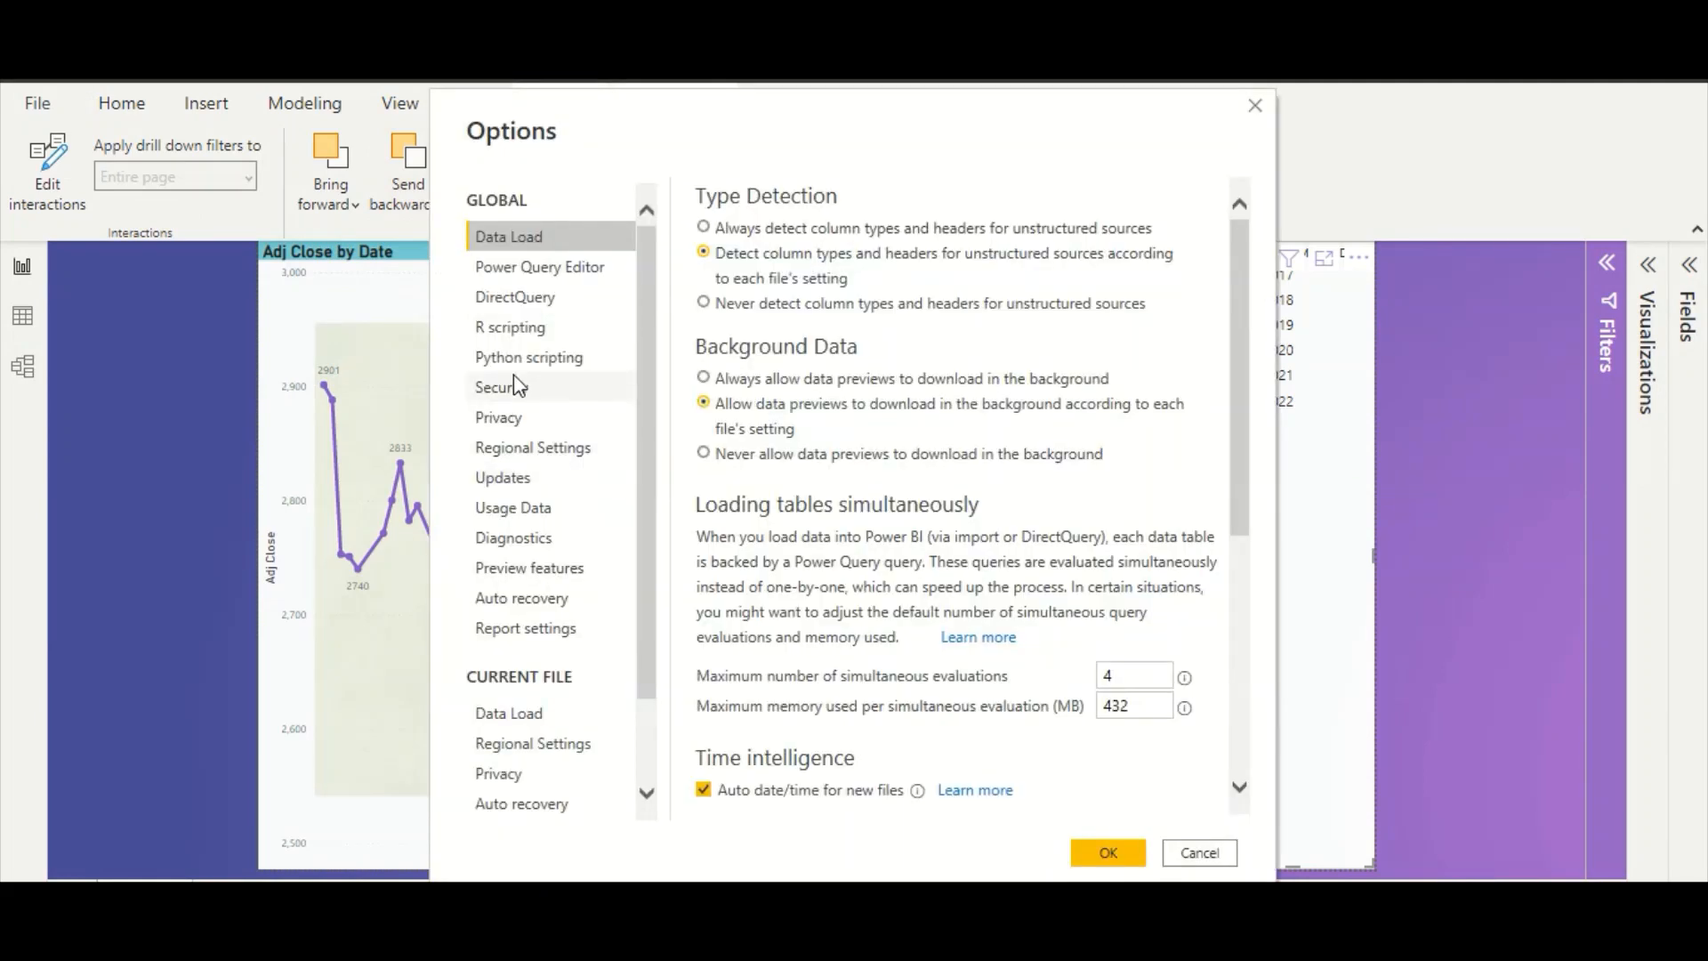
- Check the Python scripting options and accept them with C:\Python310 as the Python home directory
left_click(514, 365)
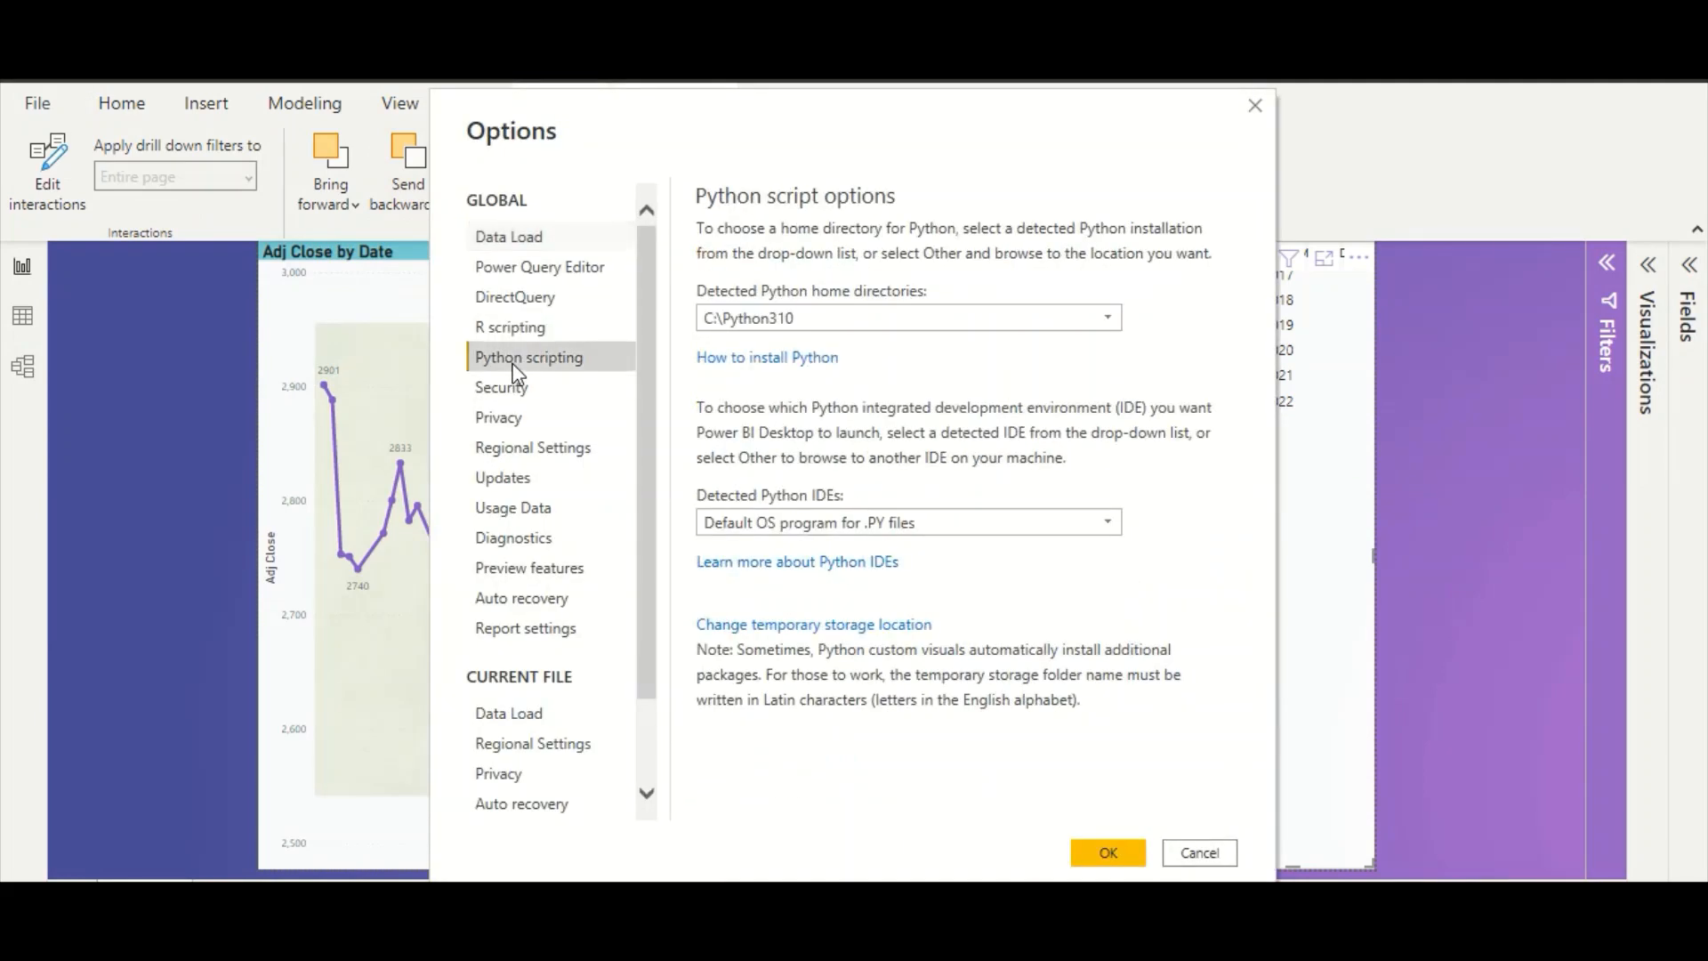
left_click(823, 317)
left_click(834, 322)
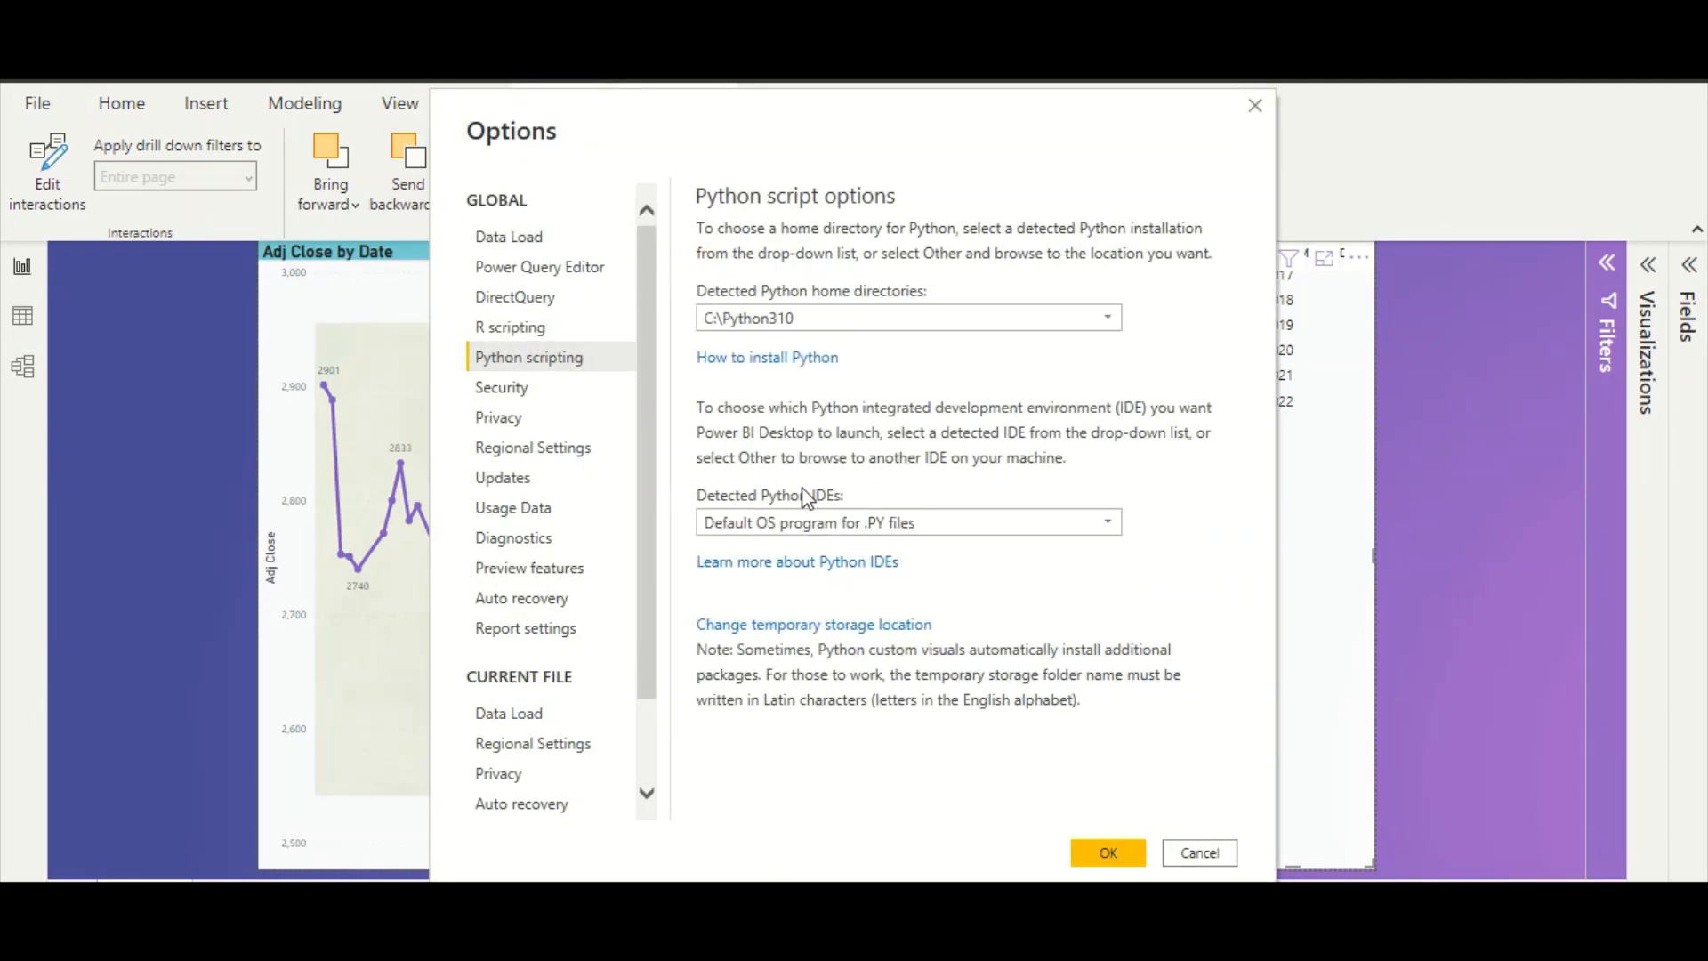
left_click(1104, 845)
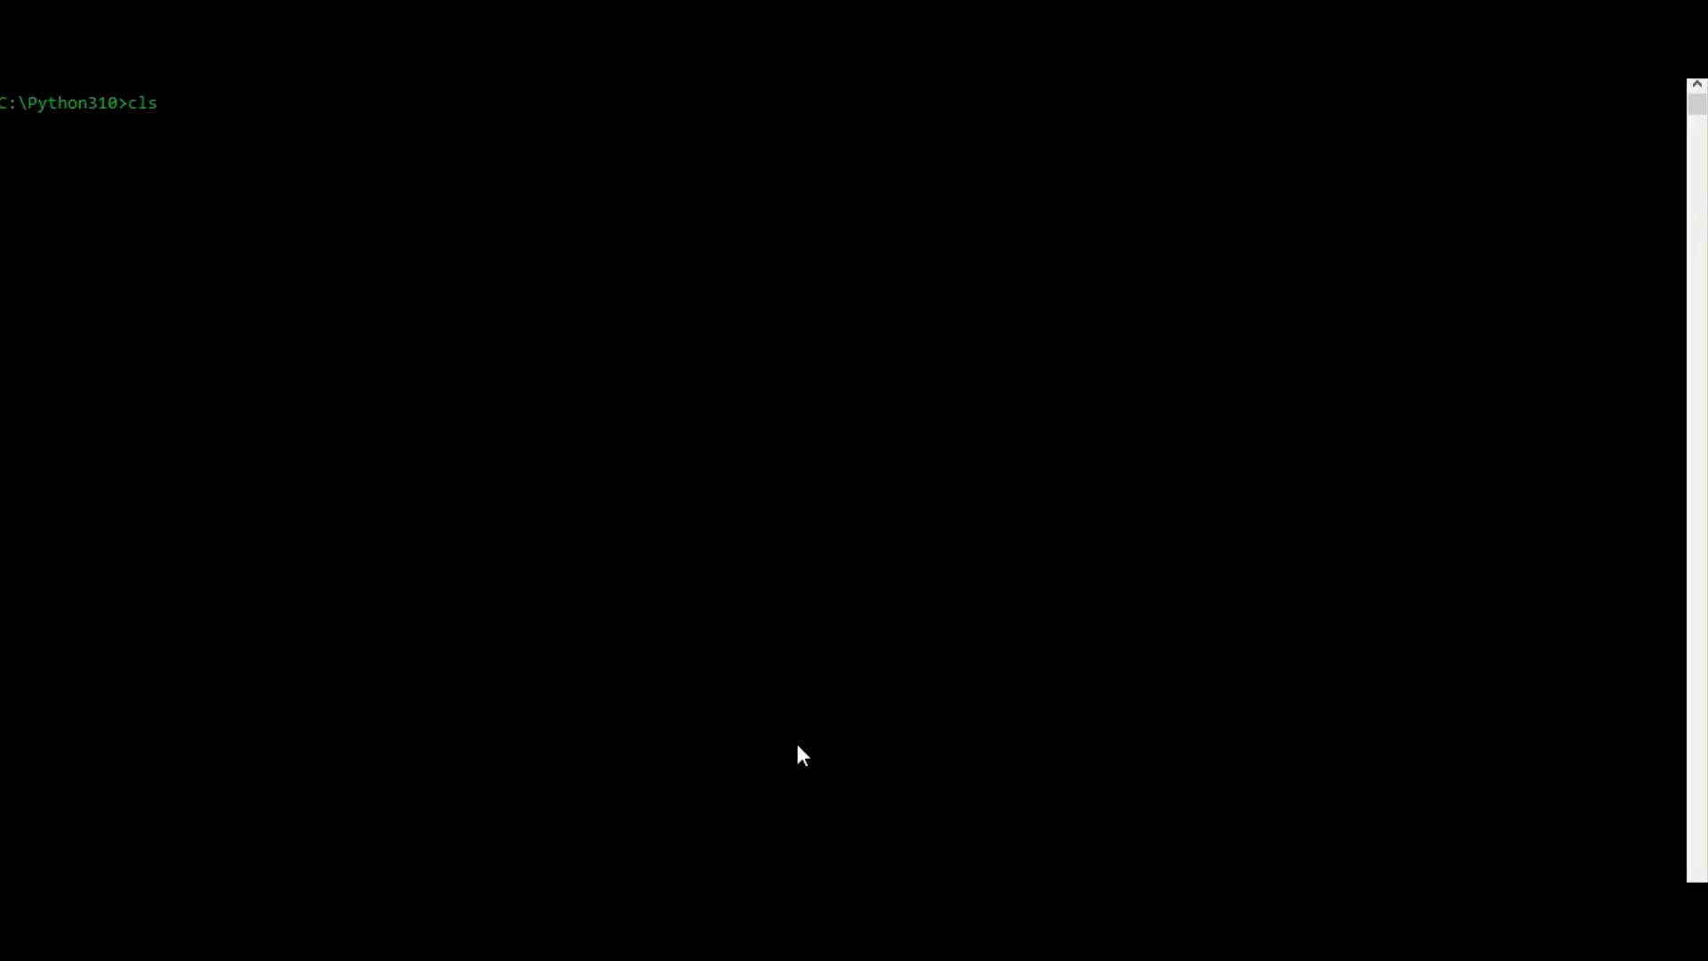
- In the command prompt, recall the previous pip command and edit it to pip install --upgrade yfinance
key("Up")
key("BackSpace")
key("BackSpace")
key("BackSpace")
key("BackSpace")
key("BackSpace")
key("BackSpace")
key("BackSpace")
key("BackSpace")
key("BackSpace")
key("BackSpace")
key("BackSpace")
key("BackSpace")
key("BackSpace")
key("BackSpace")
key("BackSpace")
key("BackSpace")
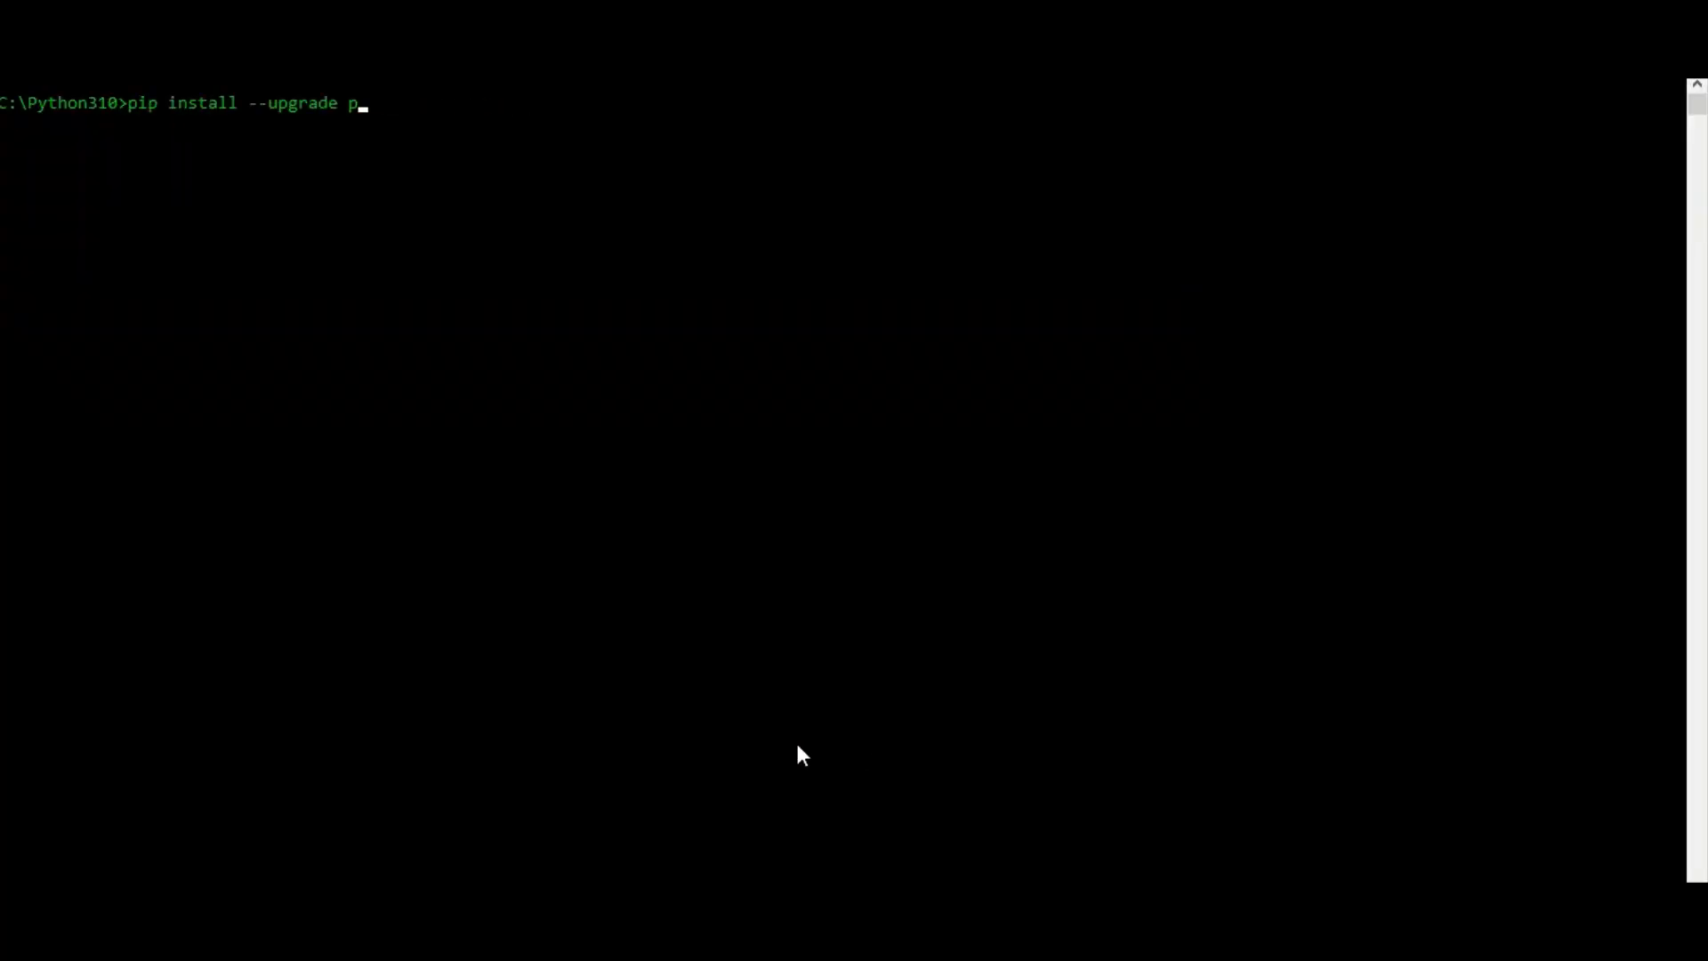
type("'yfinance")
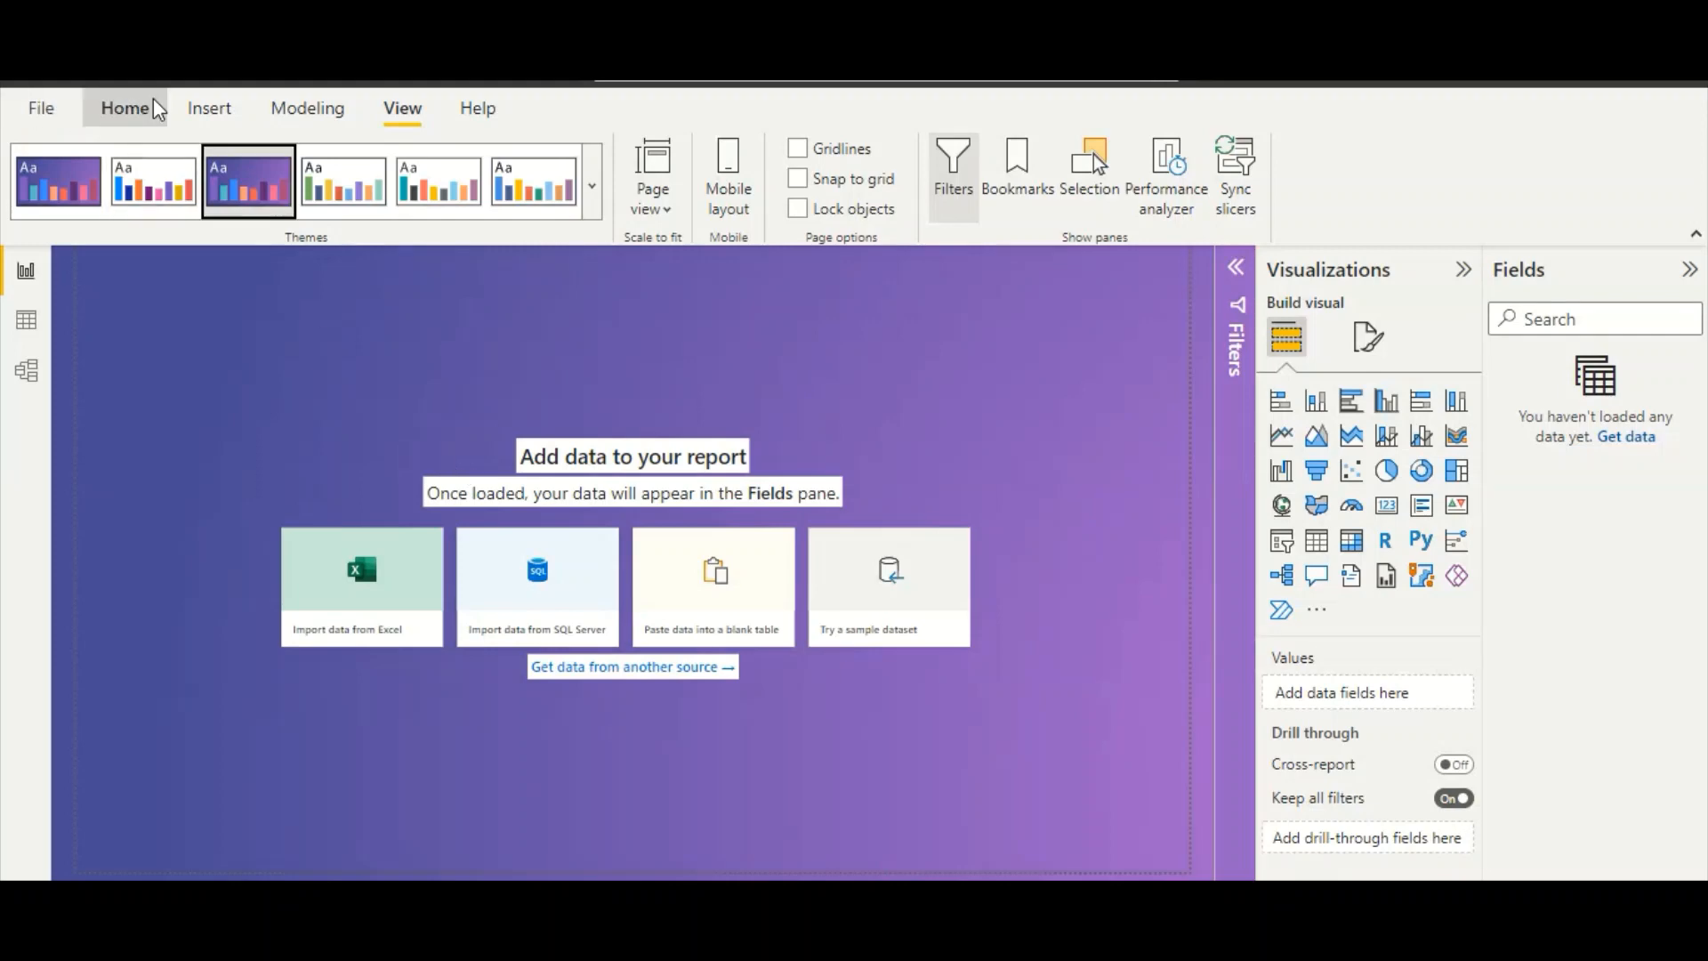
- Start a new data import in Power BI Desktop using the Python script connector
left_click(129, 108)
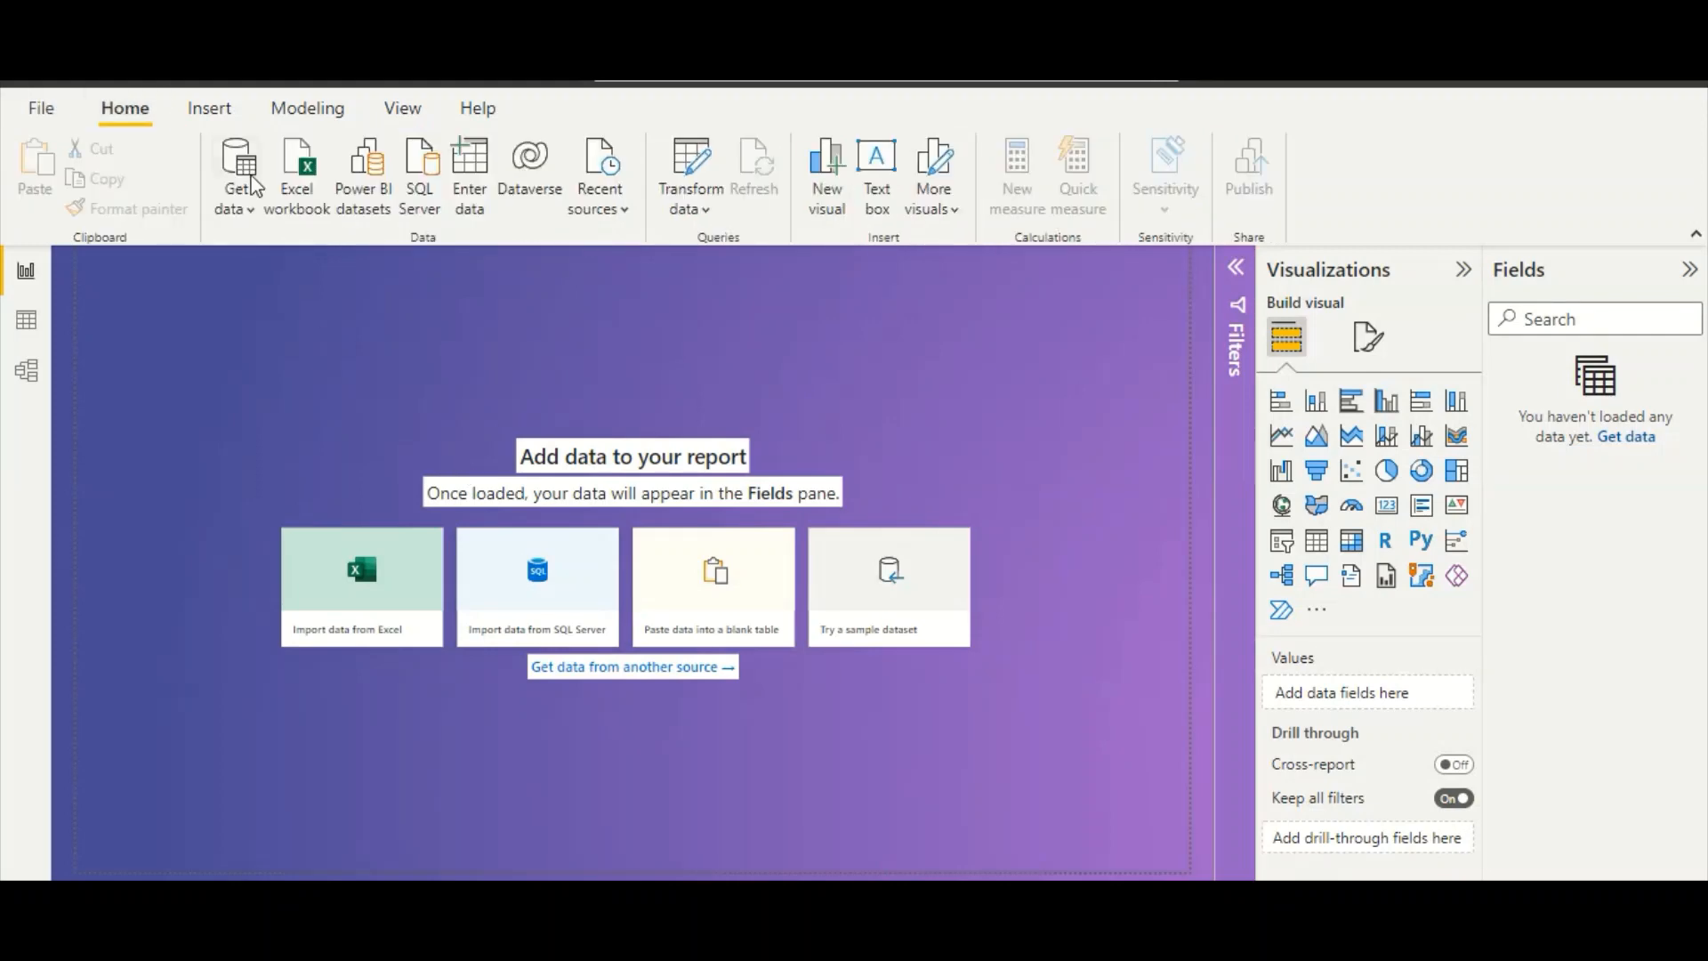
left_click(236, 183)
left_click(301, 750)
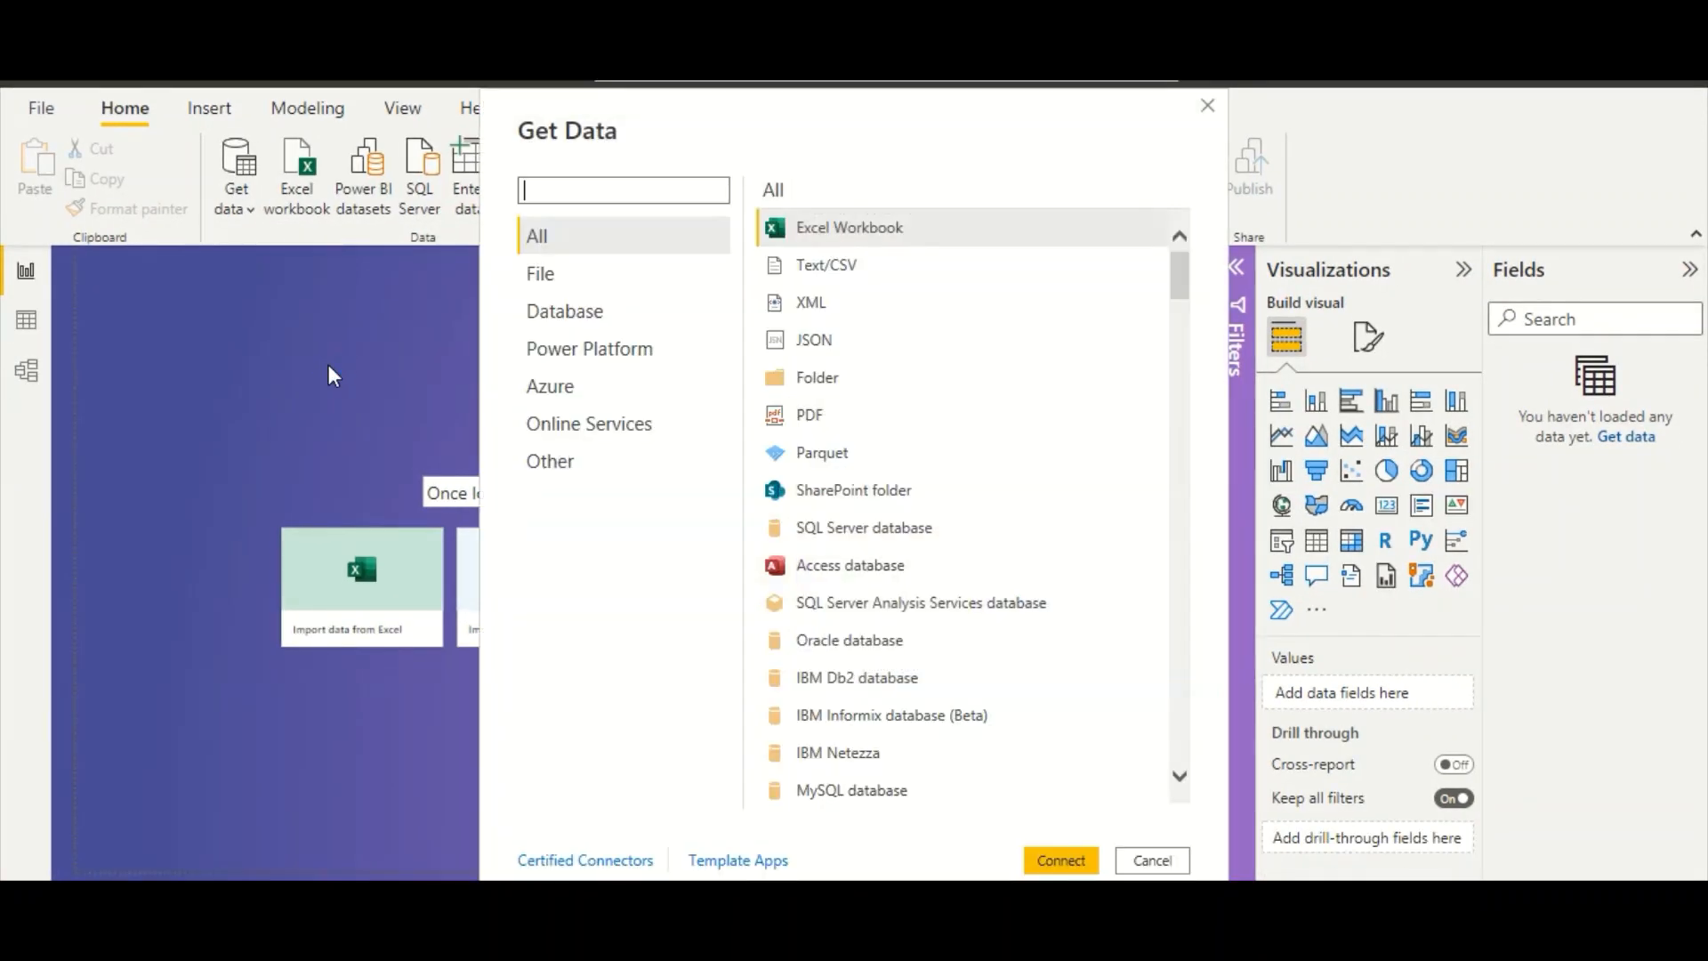
left_click(551, 461)
left_click(852, 568)
left_click(1061, 861)
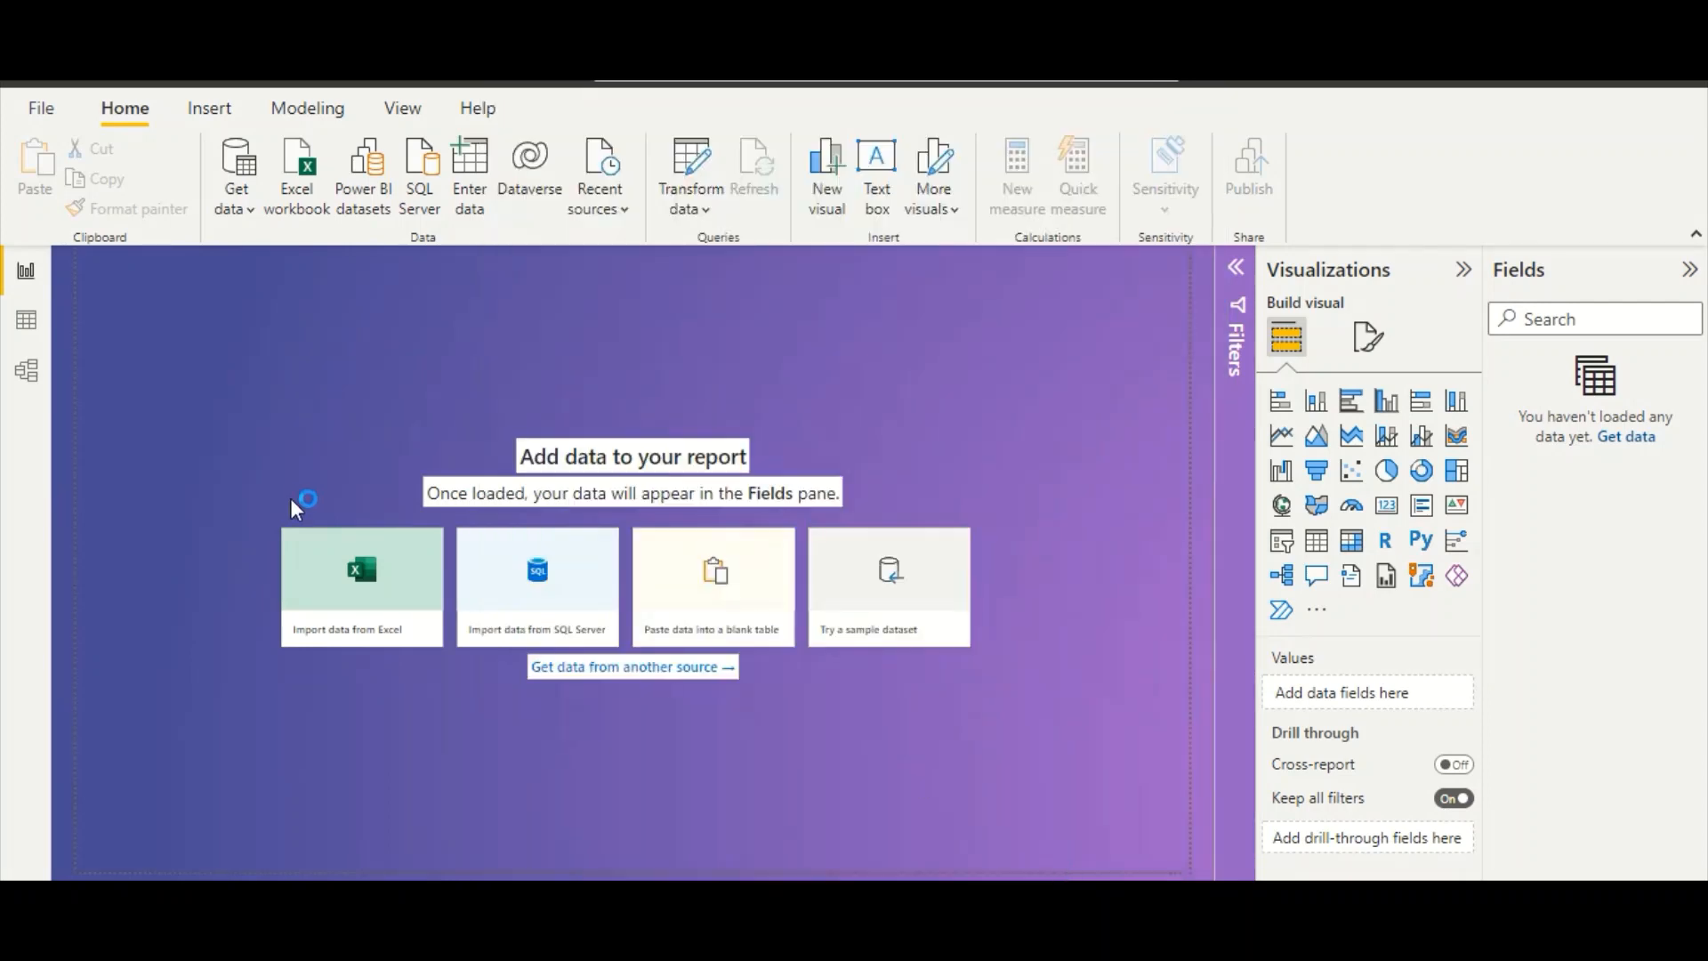
- Run a Python script that imports pandas_datareader, pandas and yfinance and requests the GOOG price data from Yahoo
left_click_drag(637, 389, 453, 411)
left_click_drag(560, 423, 434, 429)
left_click_drag(791, 441, 443, 457)
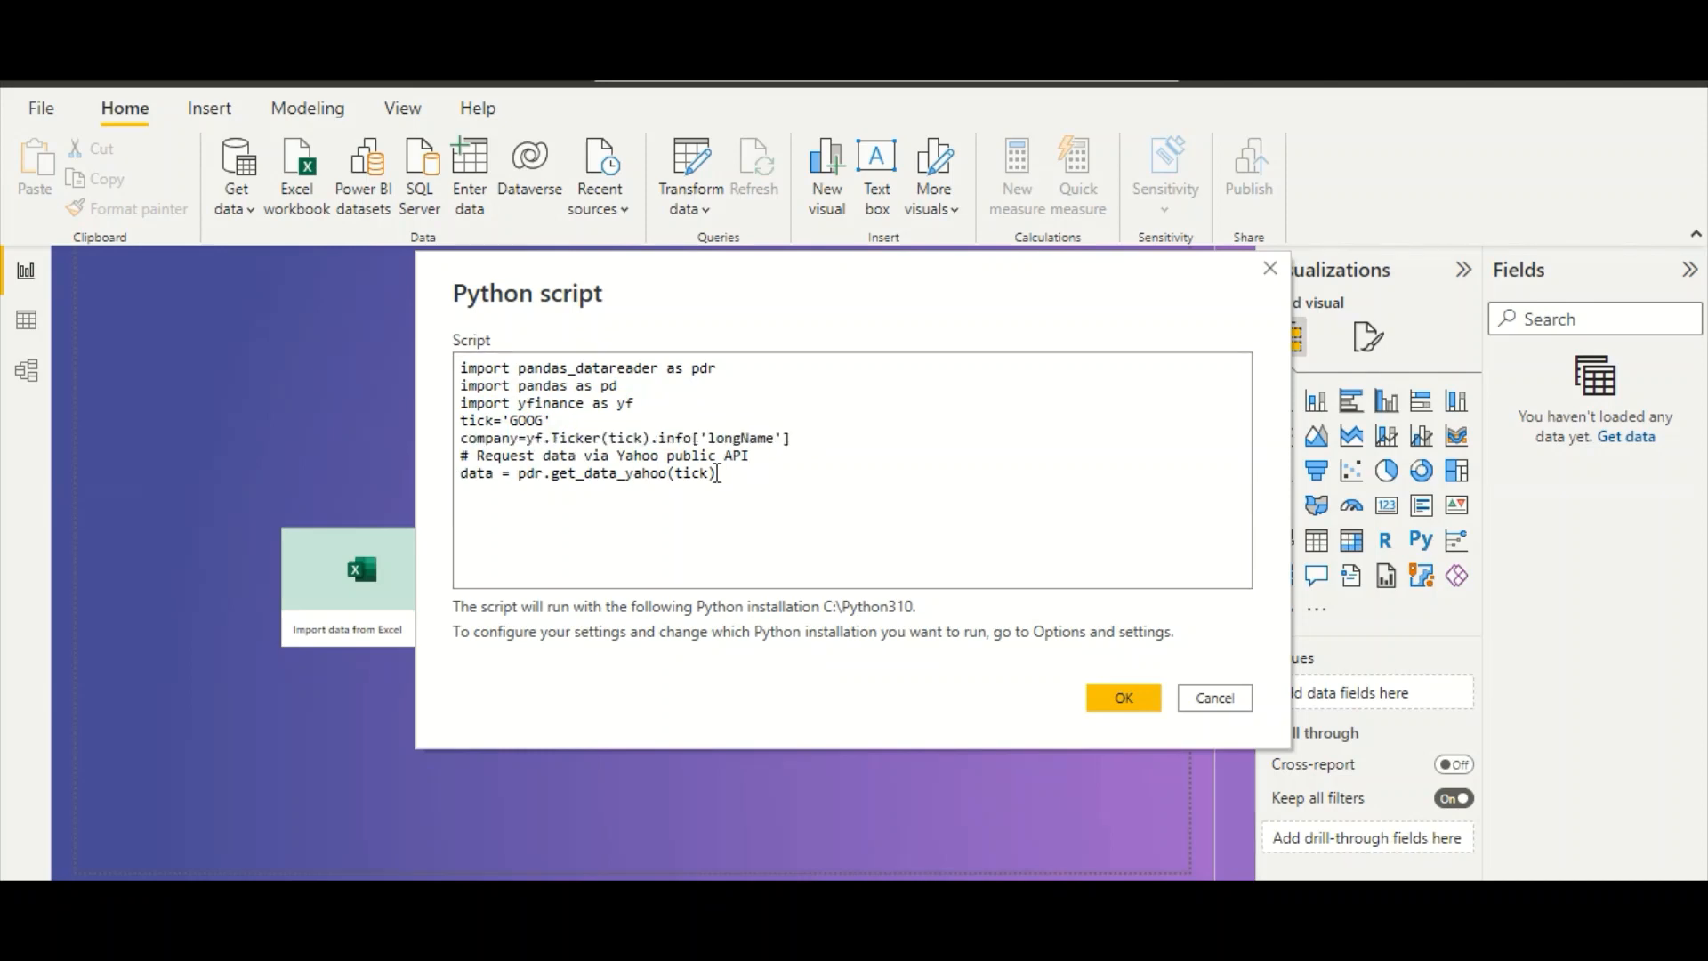
left_click(1124, 698)
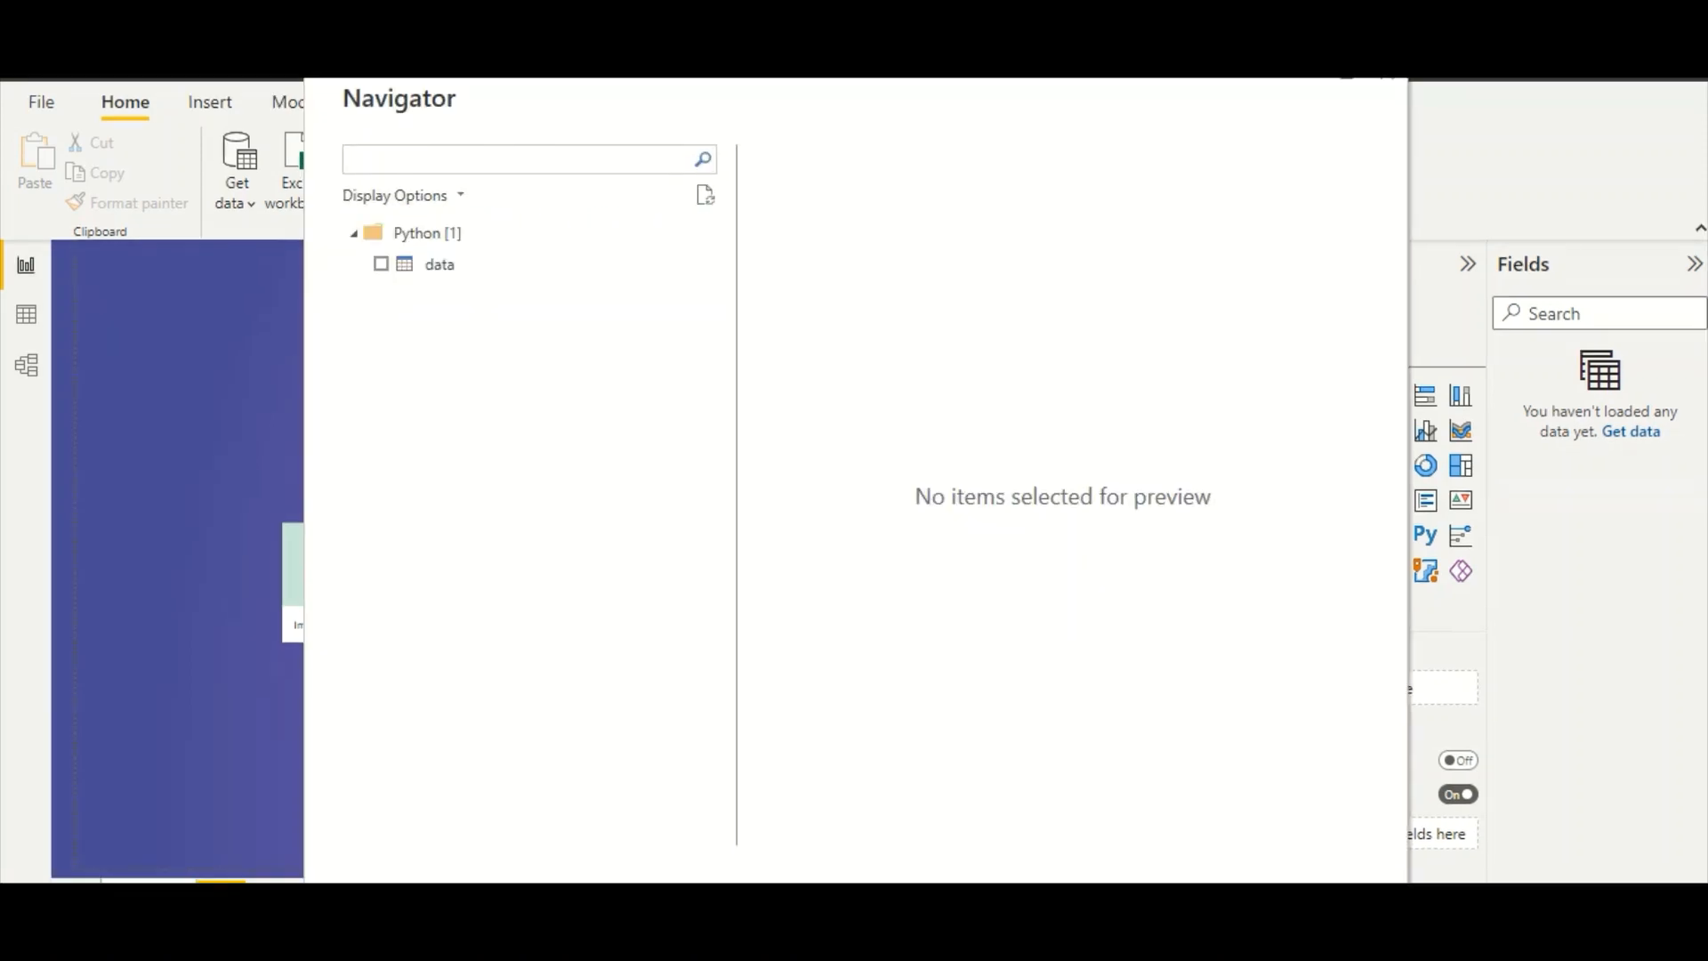
- Shrink the Navigator window to fit the screen and preview all columns of the script's data table
left_click_drag(1407, 883, 1401, 863)
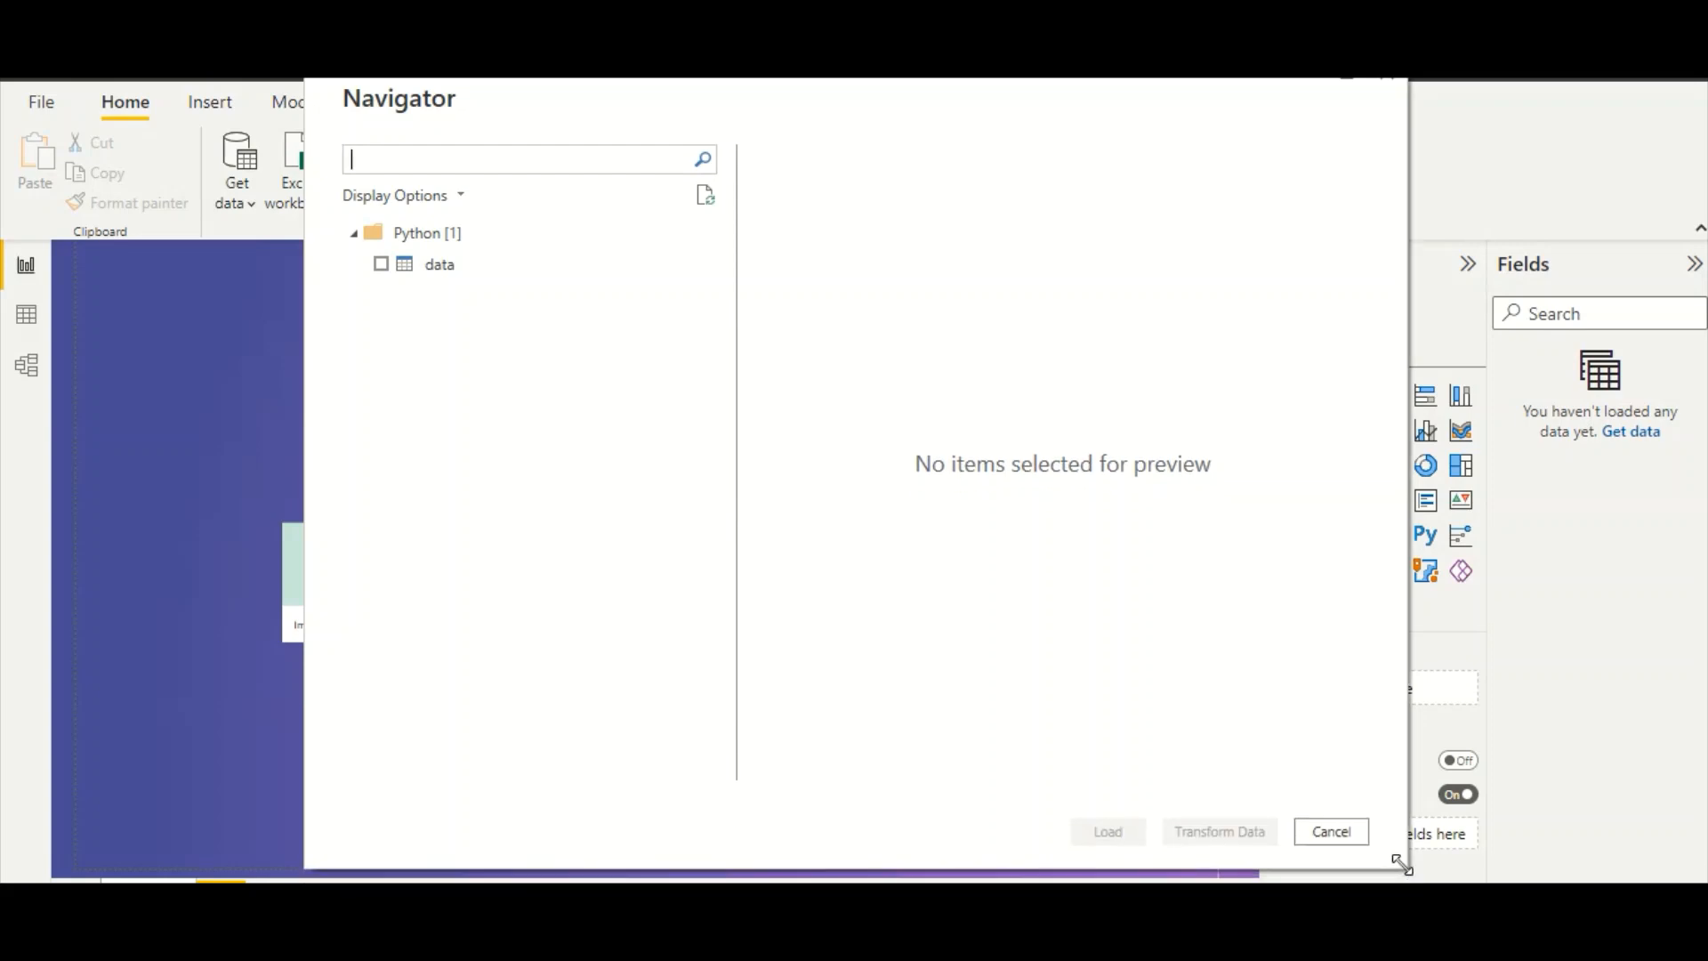
left_click(380, 264)
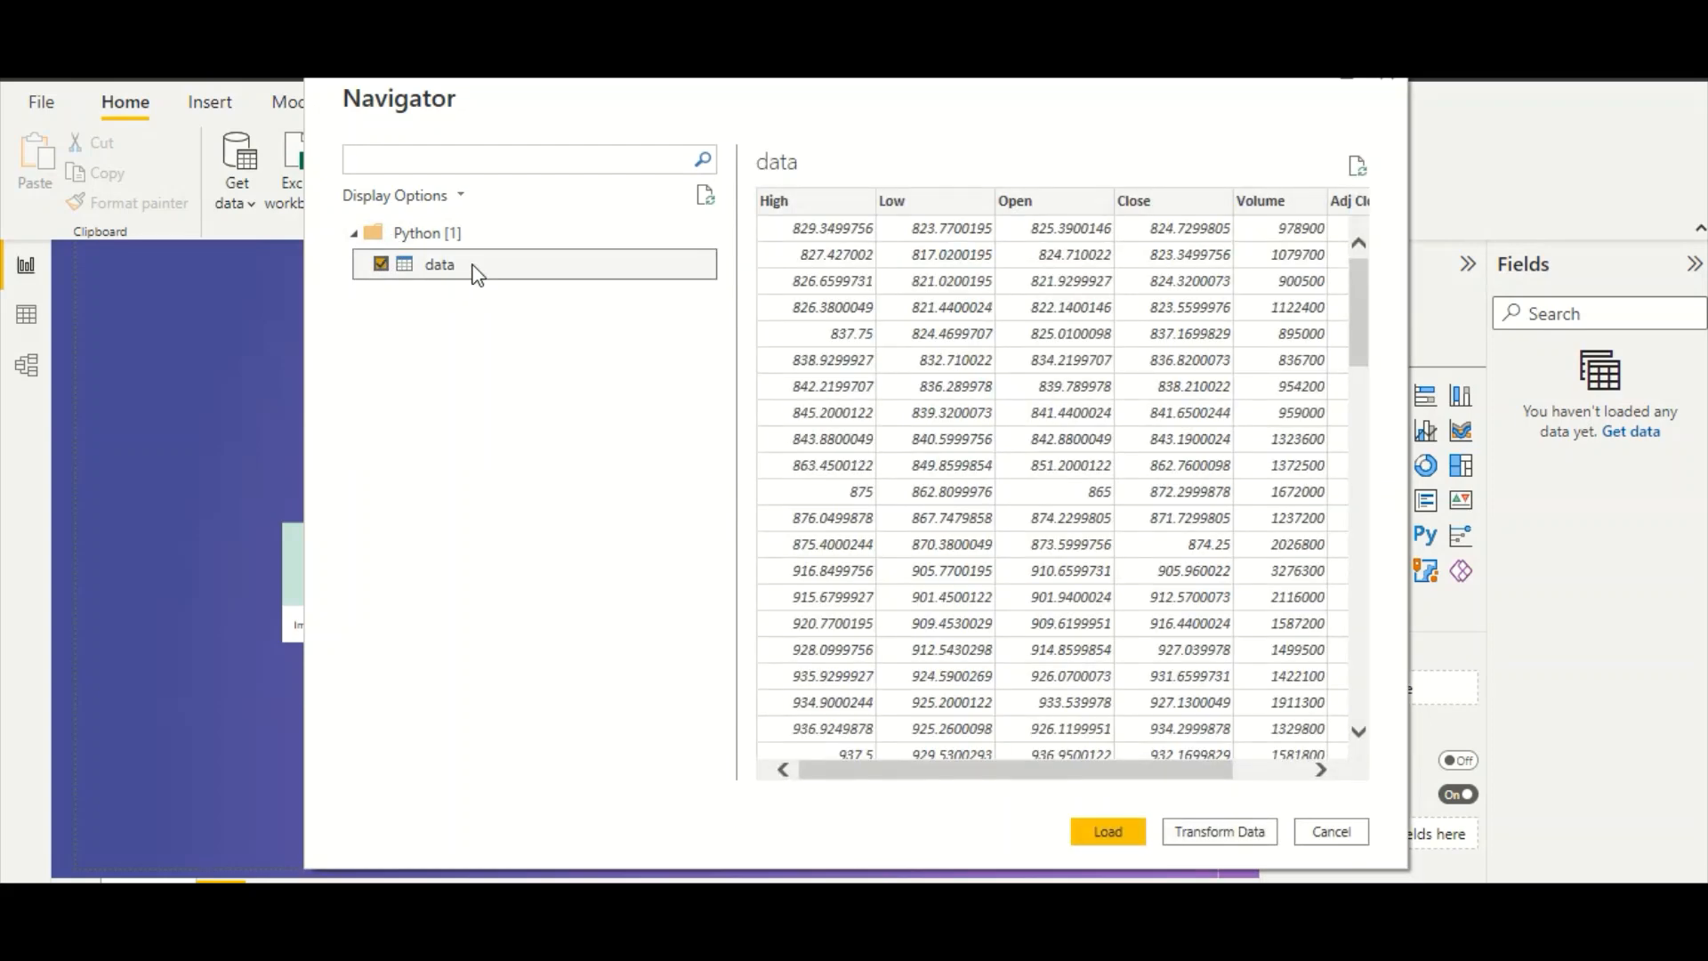
left_click_drag(913, 776, 998, 788)
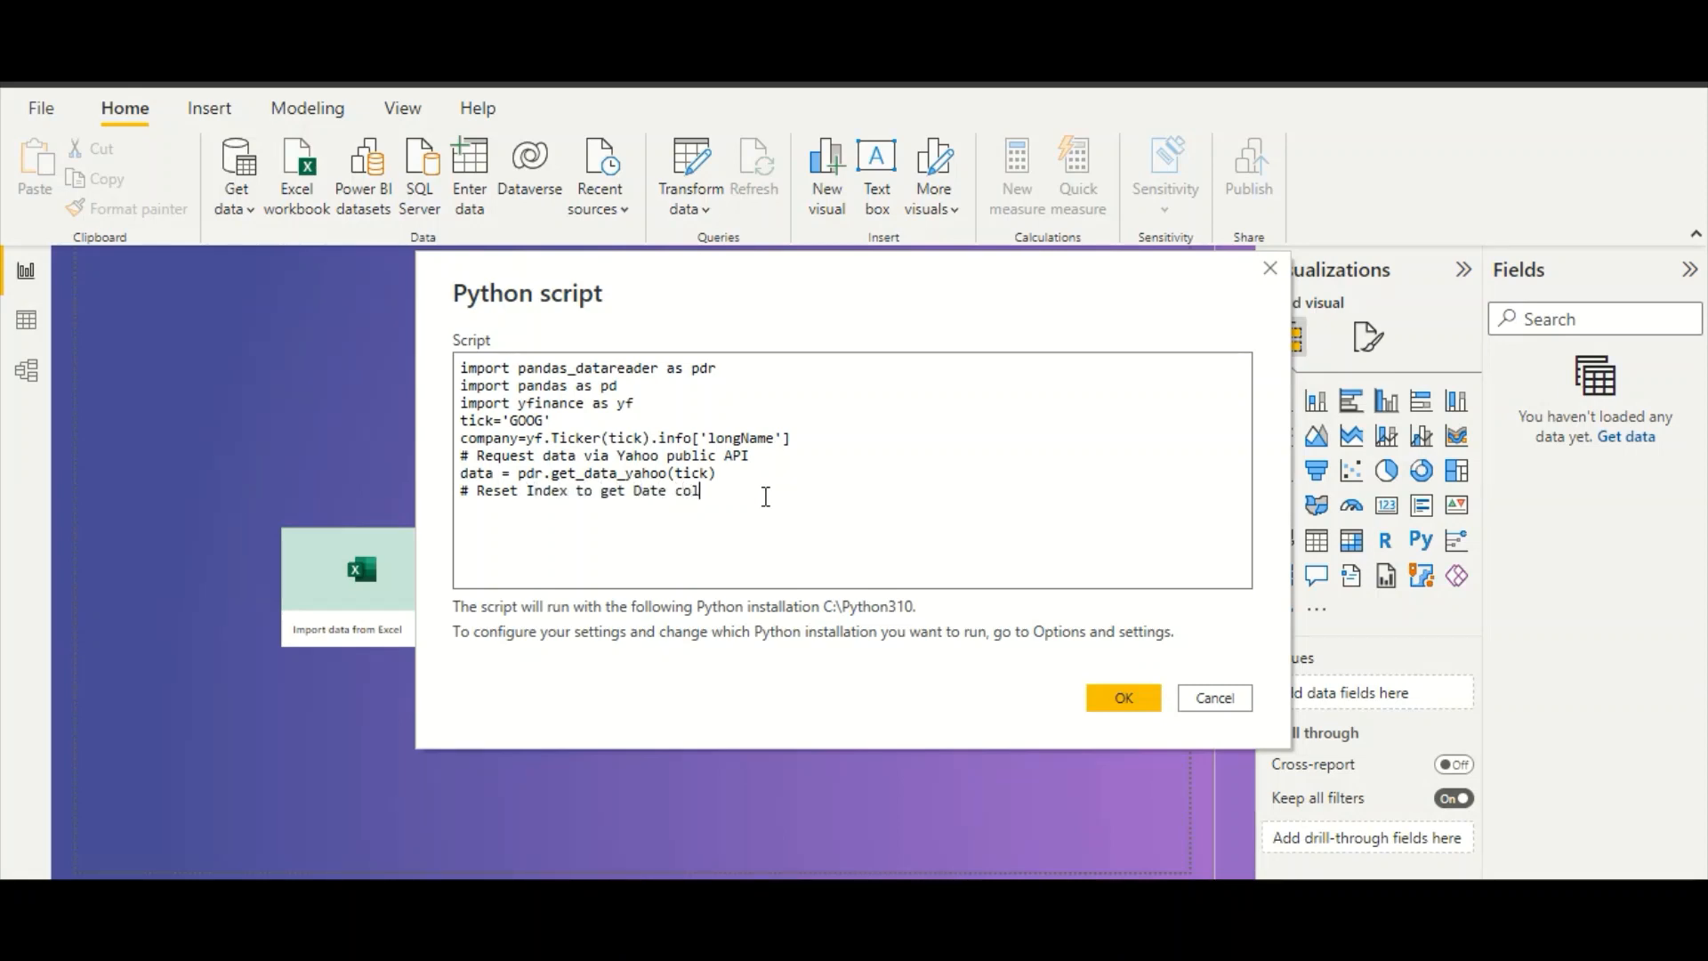
- Extend the Python script with the comment "# Reset Index to get Date column" and the line data = data.reset_index(), and run it
type("data = data.reset_index()")
left_click(765, 496)
key("BackSpace")
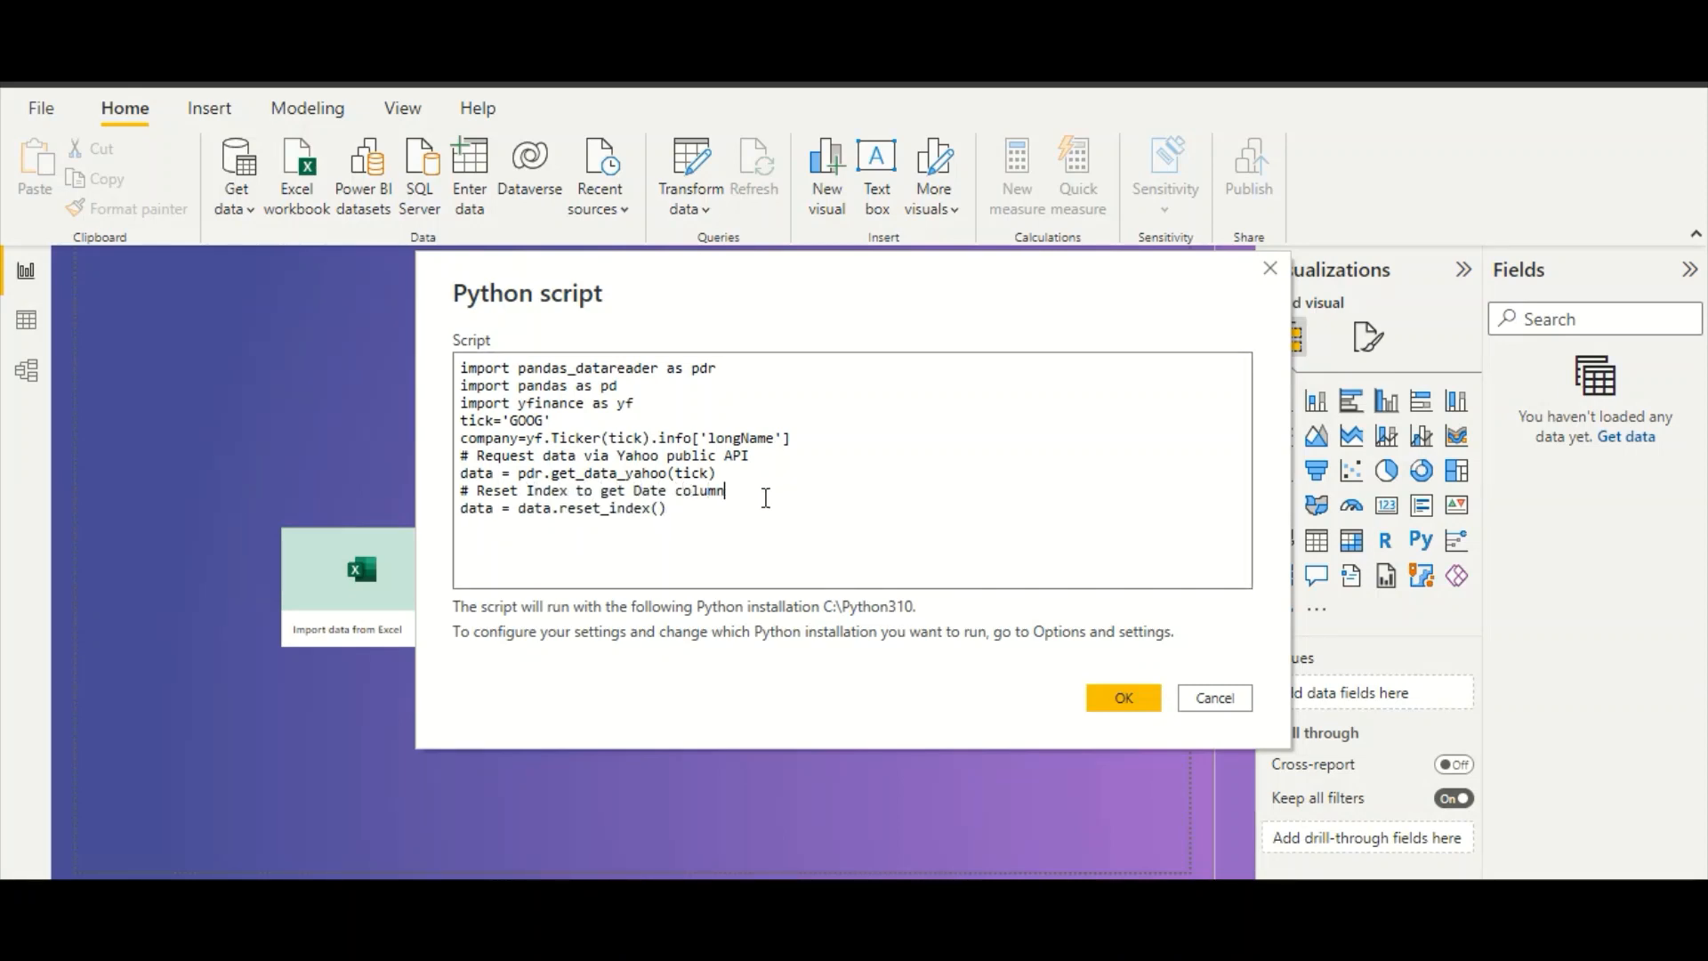
left_click(1106, 703)
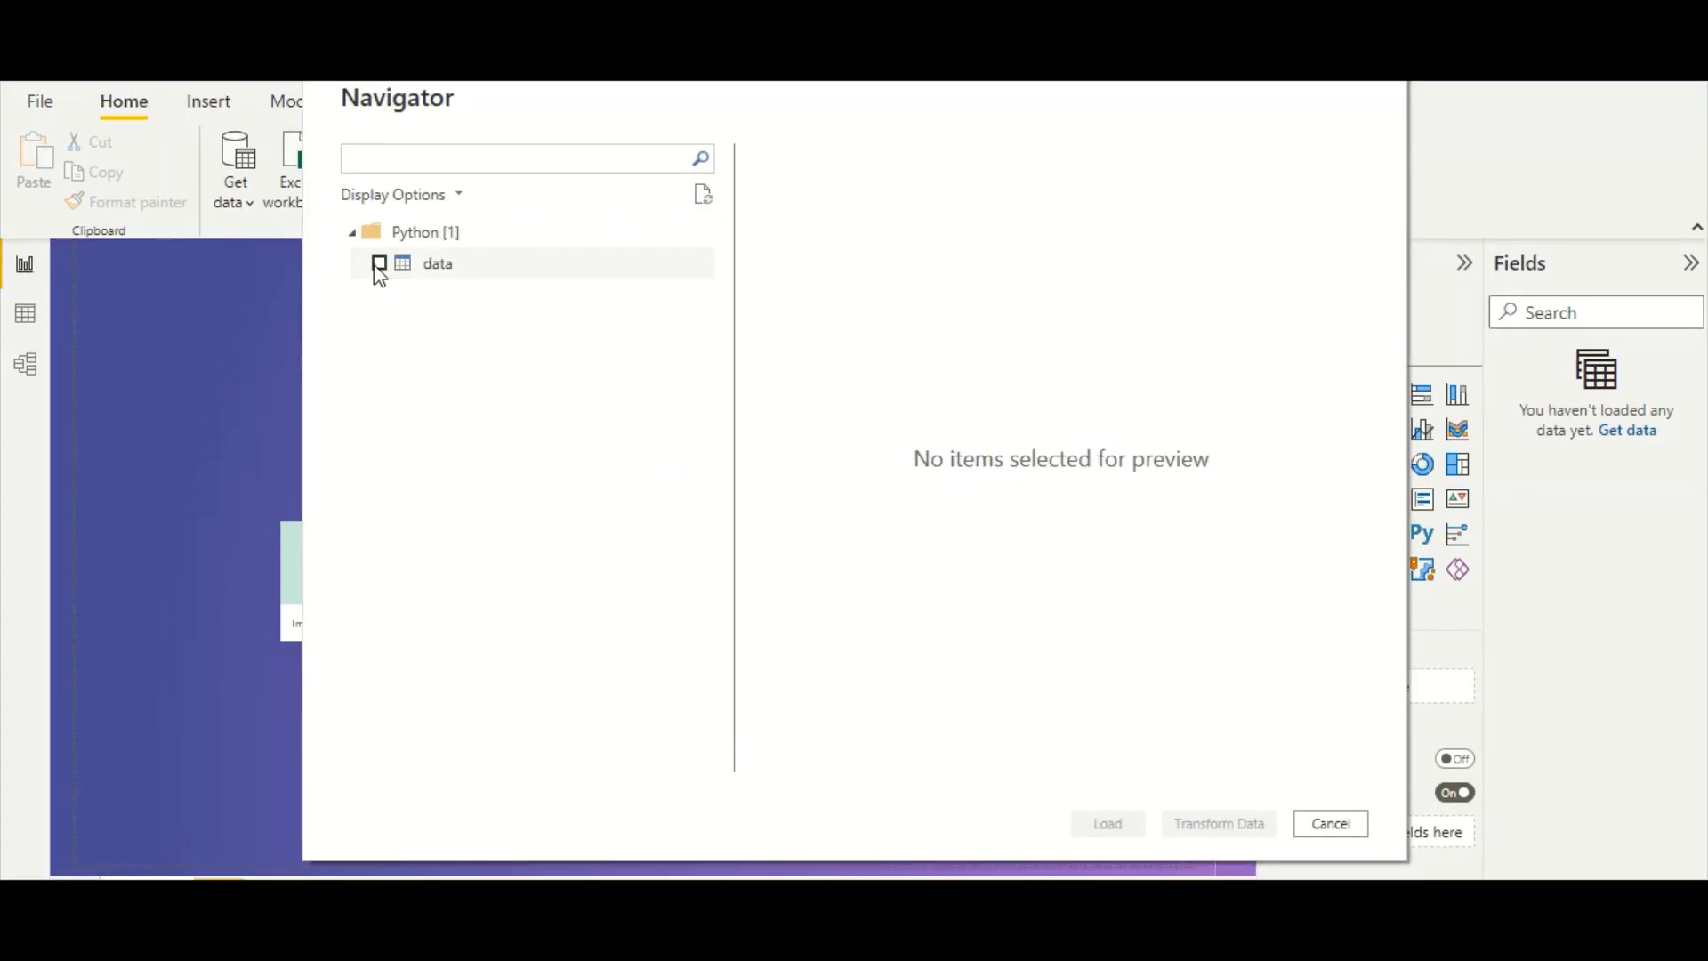
- Select the data table, preview its columns, load it into the report and apply the pending query changes
left_click(379, 273)
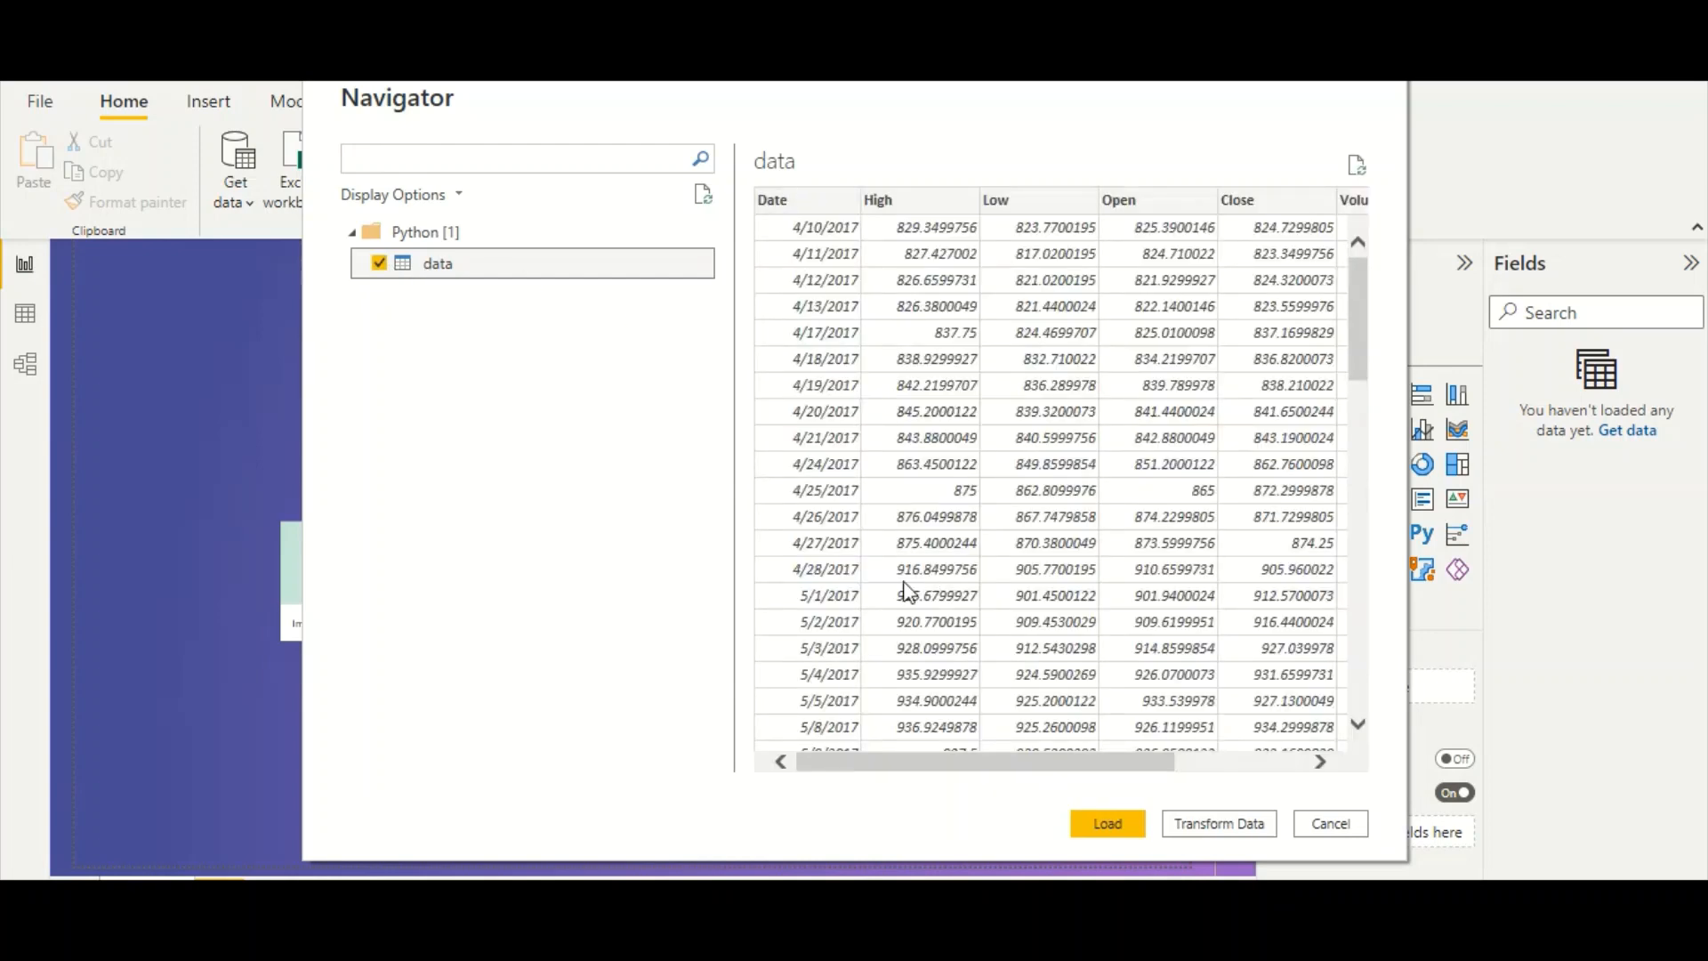
left_click_drag(1041, 762, 1171, 765)
left_click(1108, 823)
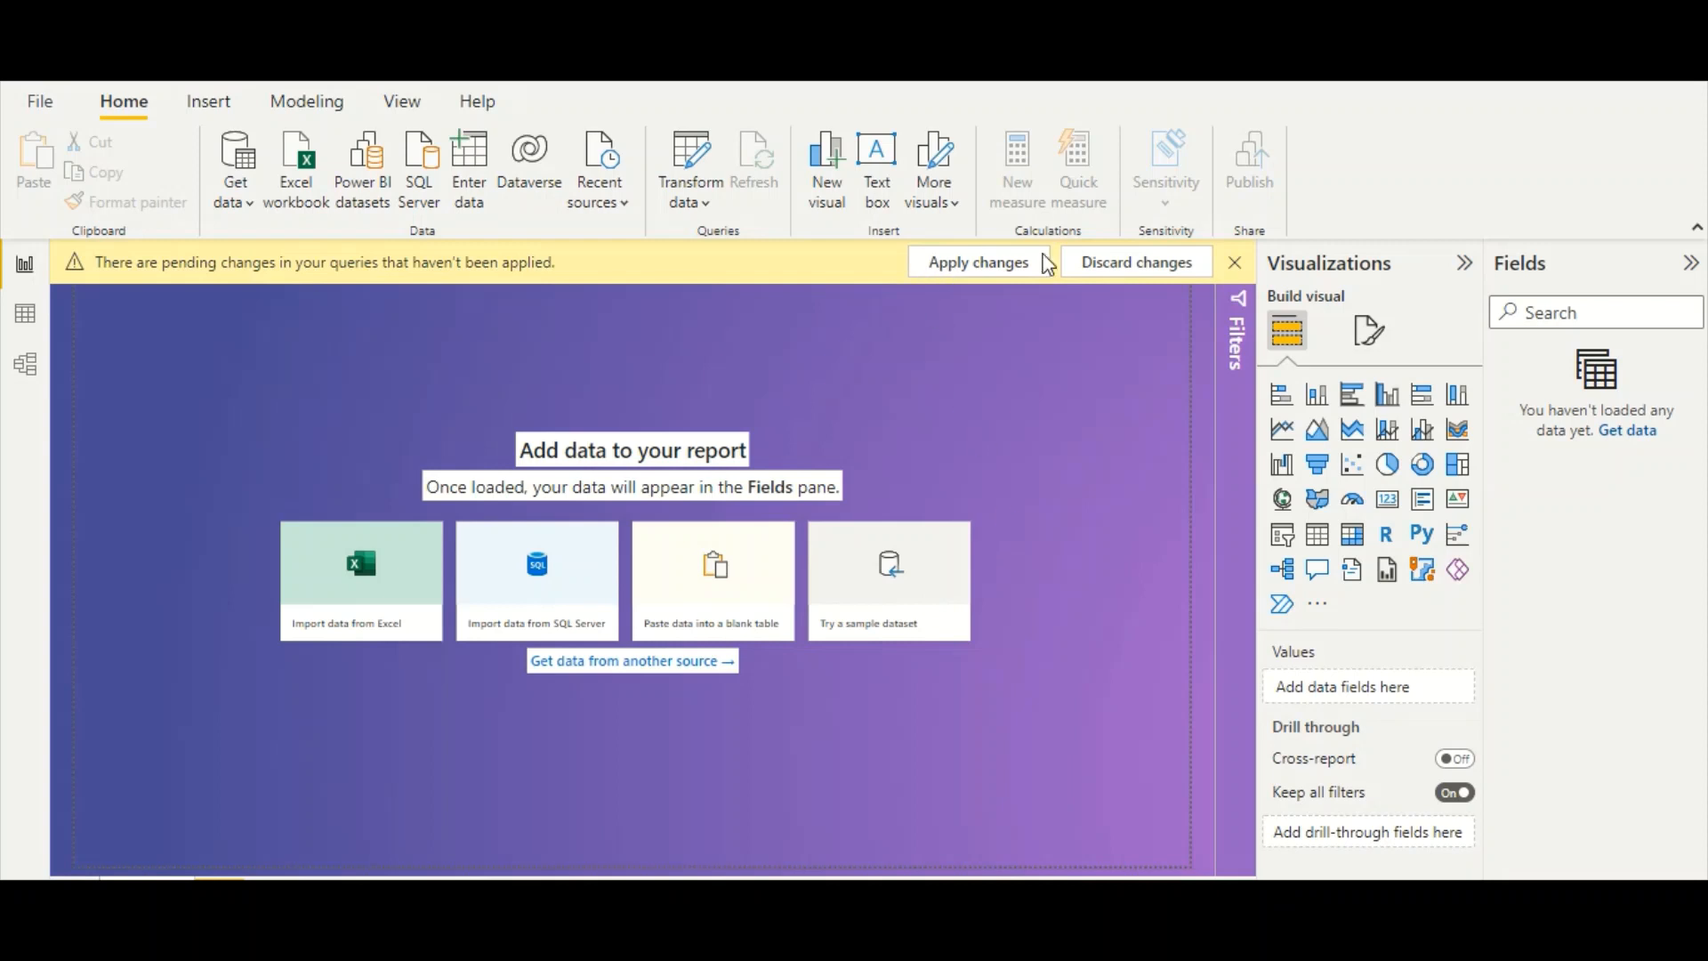
left_click(1045, 261)
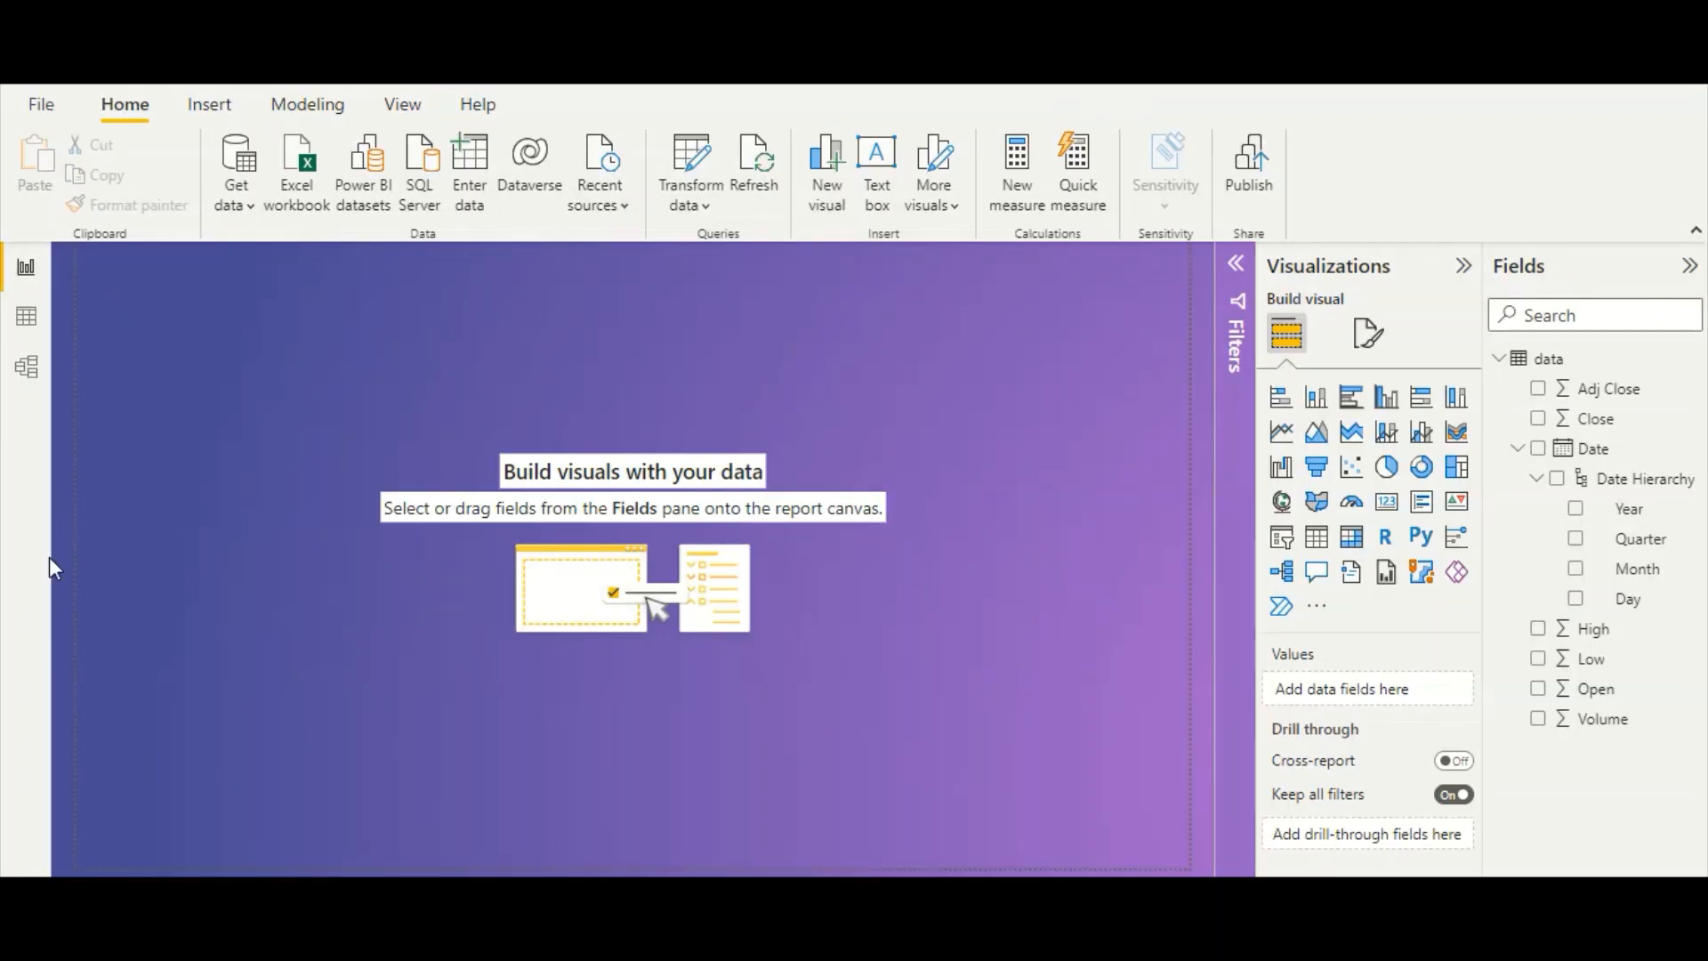
- Check the loaded table's rows, return to the report and add a line chart enlarged to cover most of the page
left_click(27, 317)
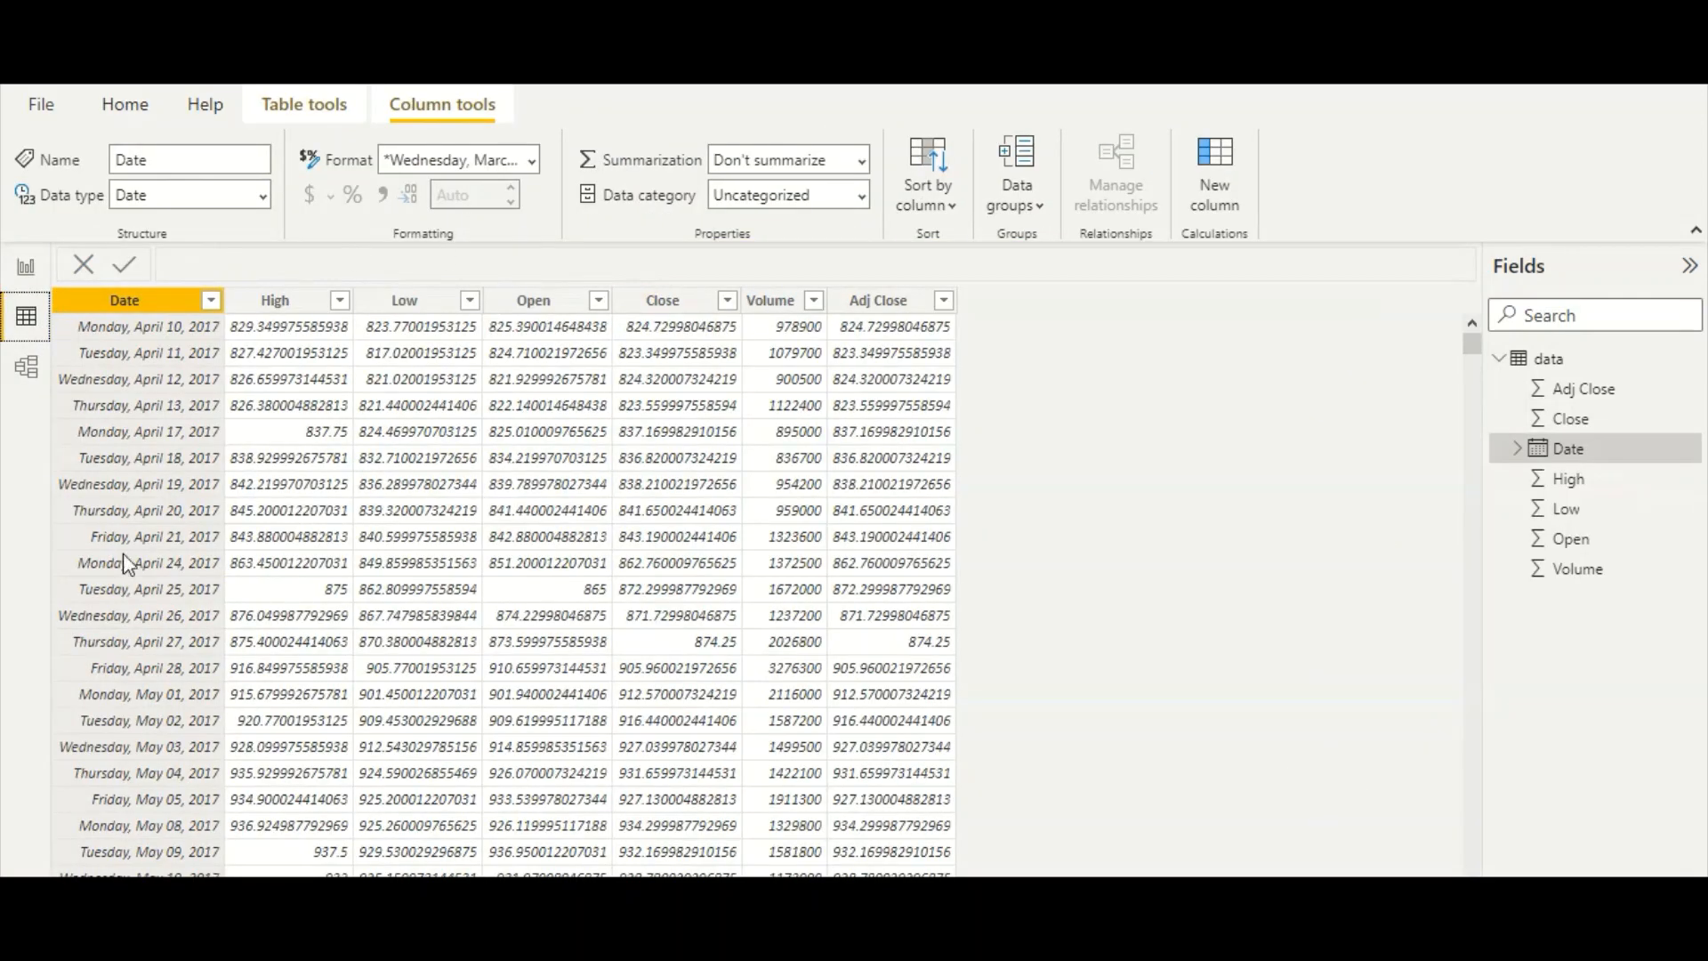
left_click(26, 267)
left_click(1284, 449)
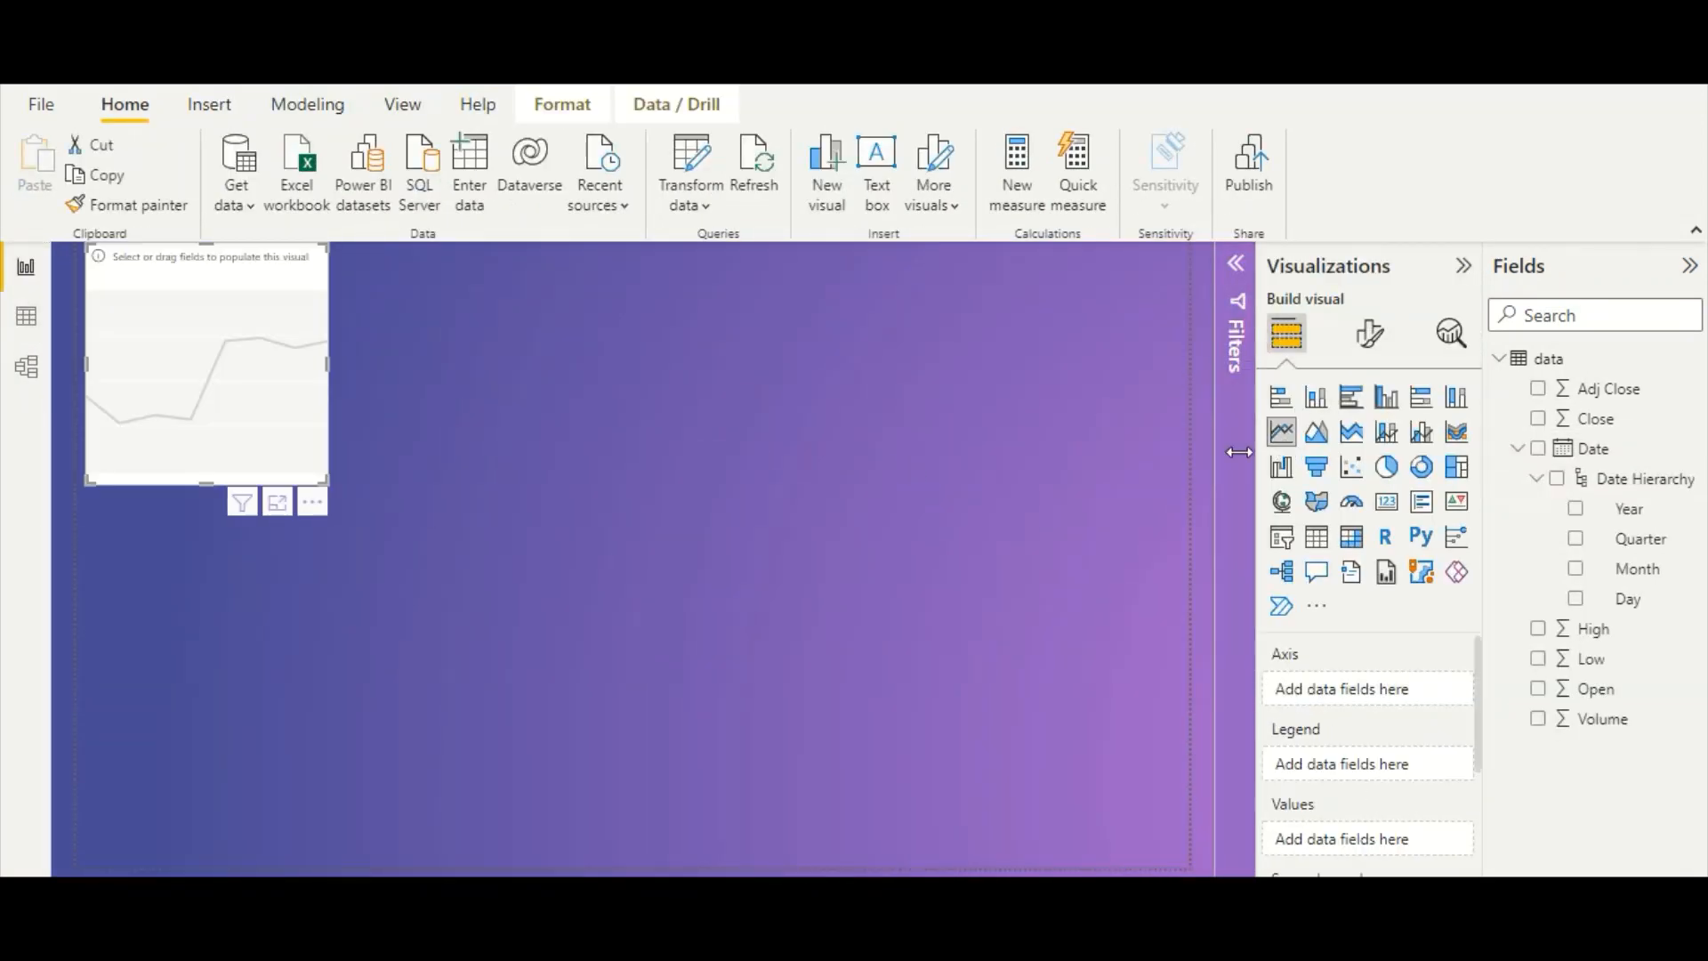
left_click_drag(322, 494, 1014, 867)
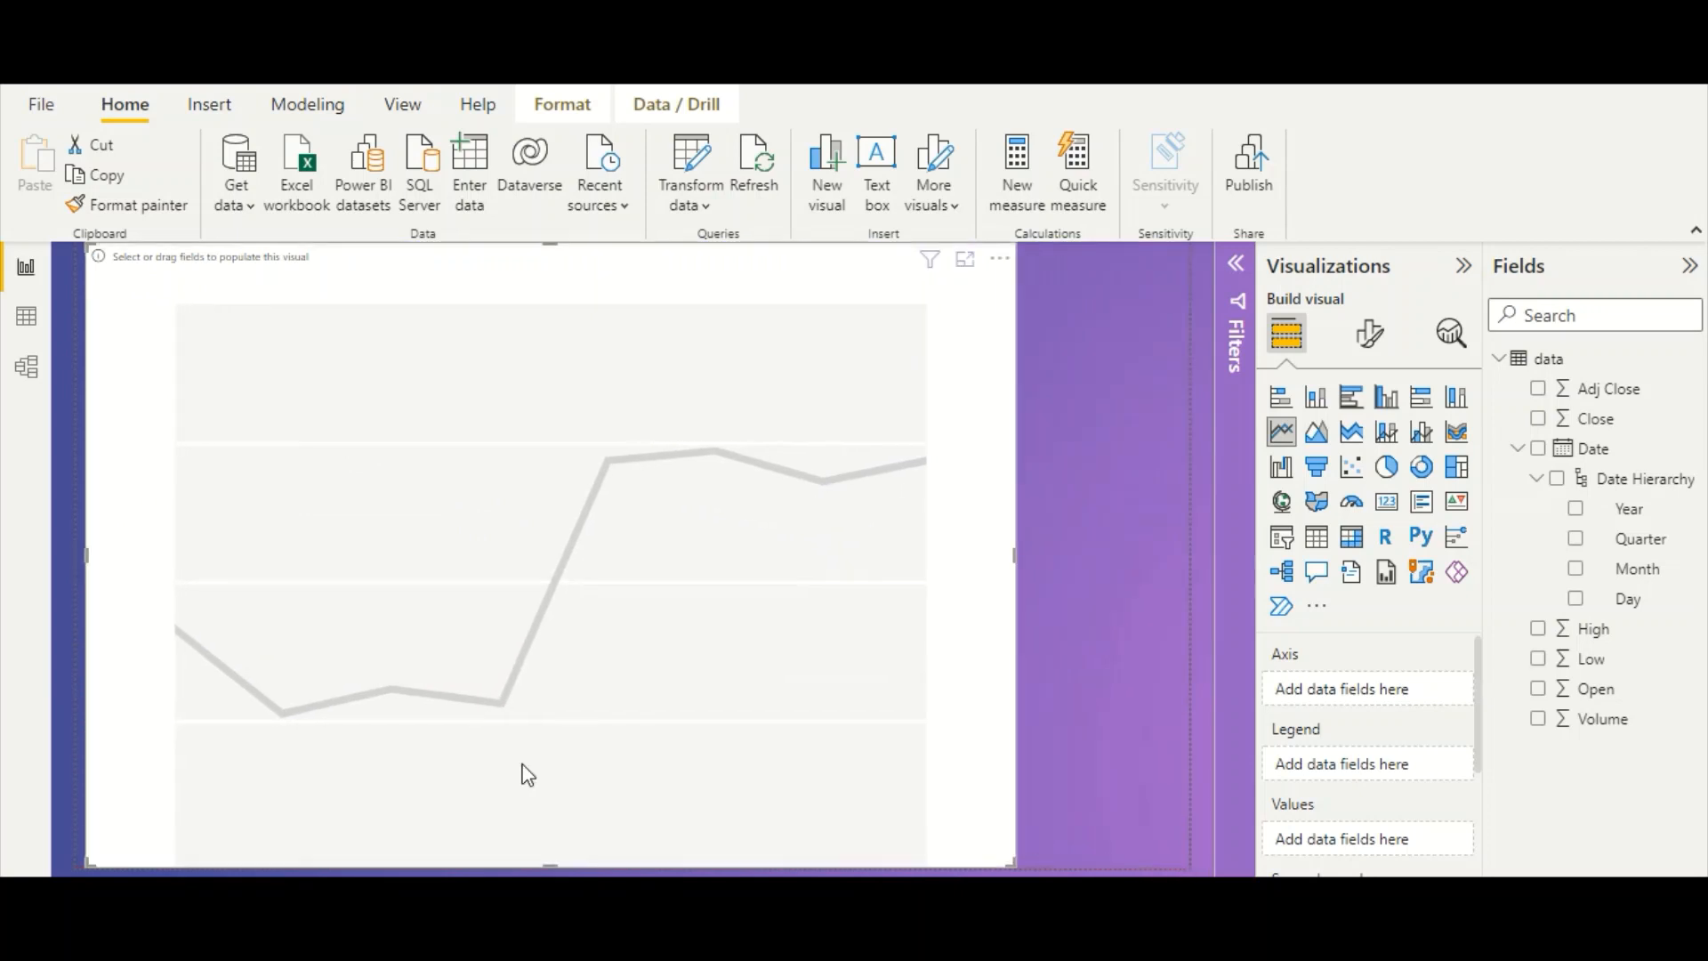
- Plot Adj Close against Date in the line chart, using the plain Date field instead of the date hierarchy
left_click(1538, 449)
left_click(1539, 389)
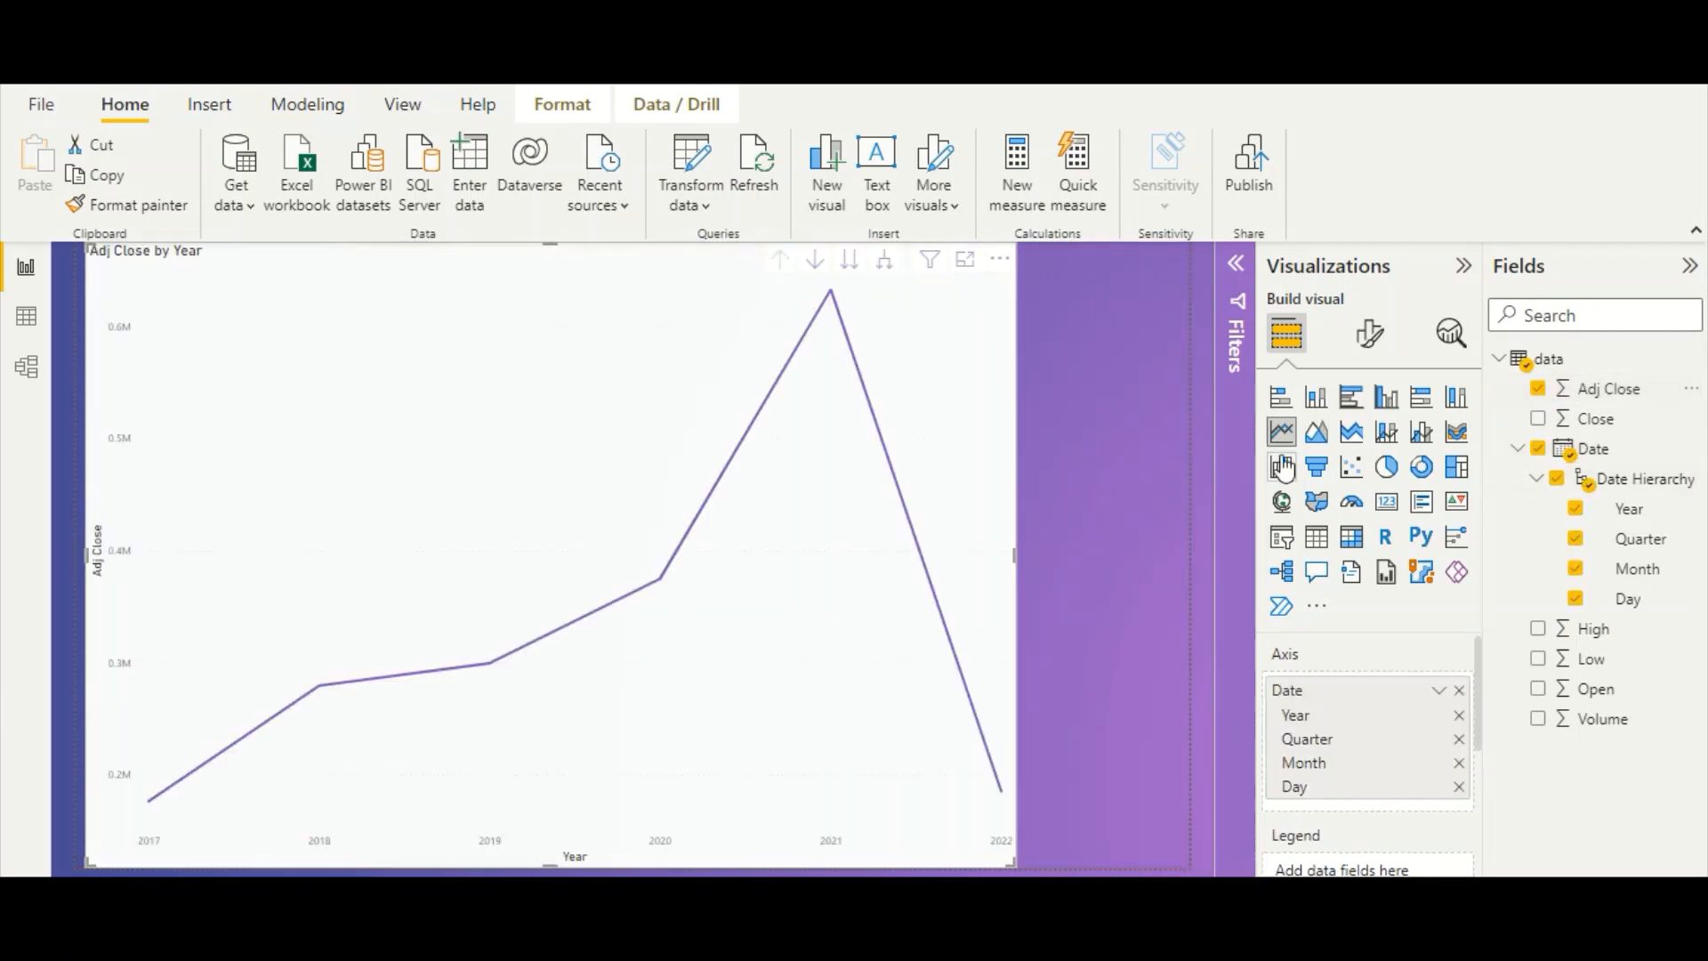
left_click(1438, 690)
left_click(1501, 822)
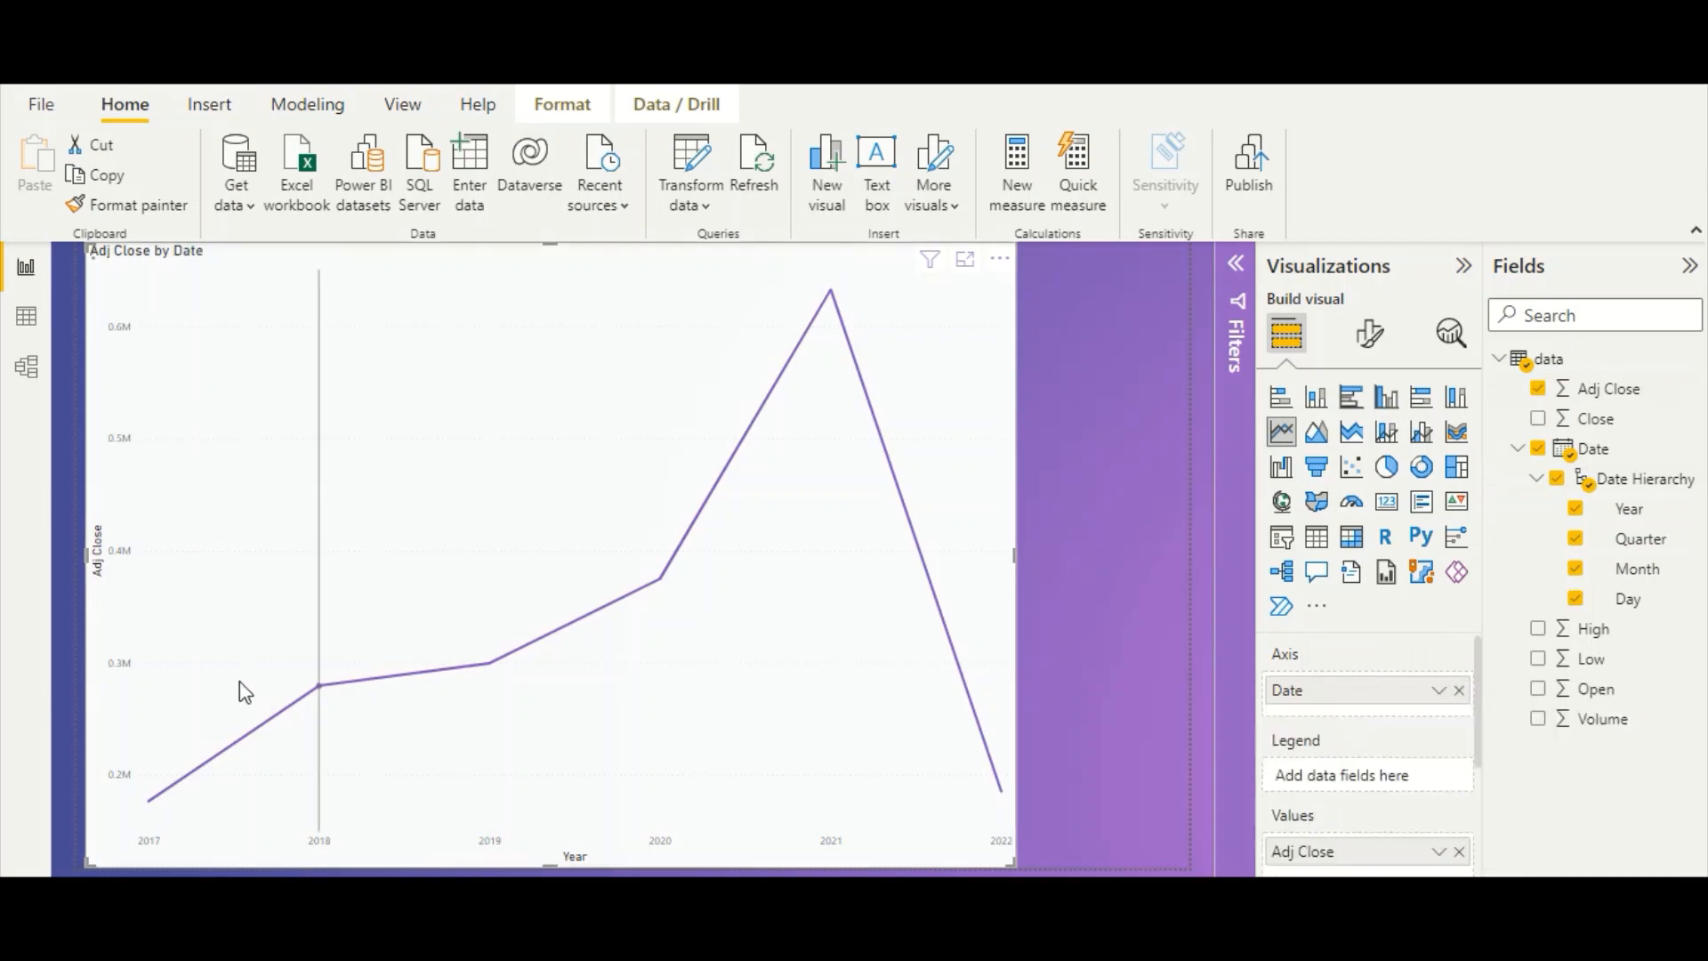
- Add a slicer beside the line chart, fill it with the Date Hierarchy and filter the report to 2022
left_click(1281, 536)
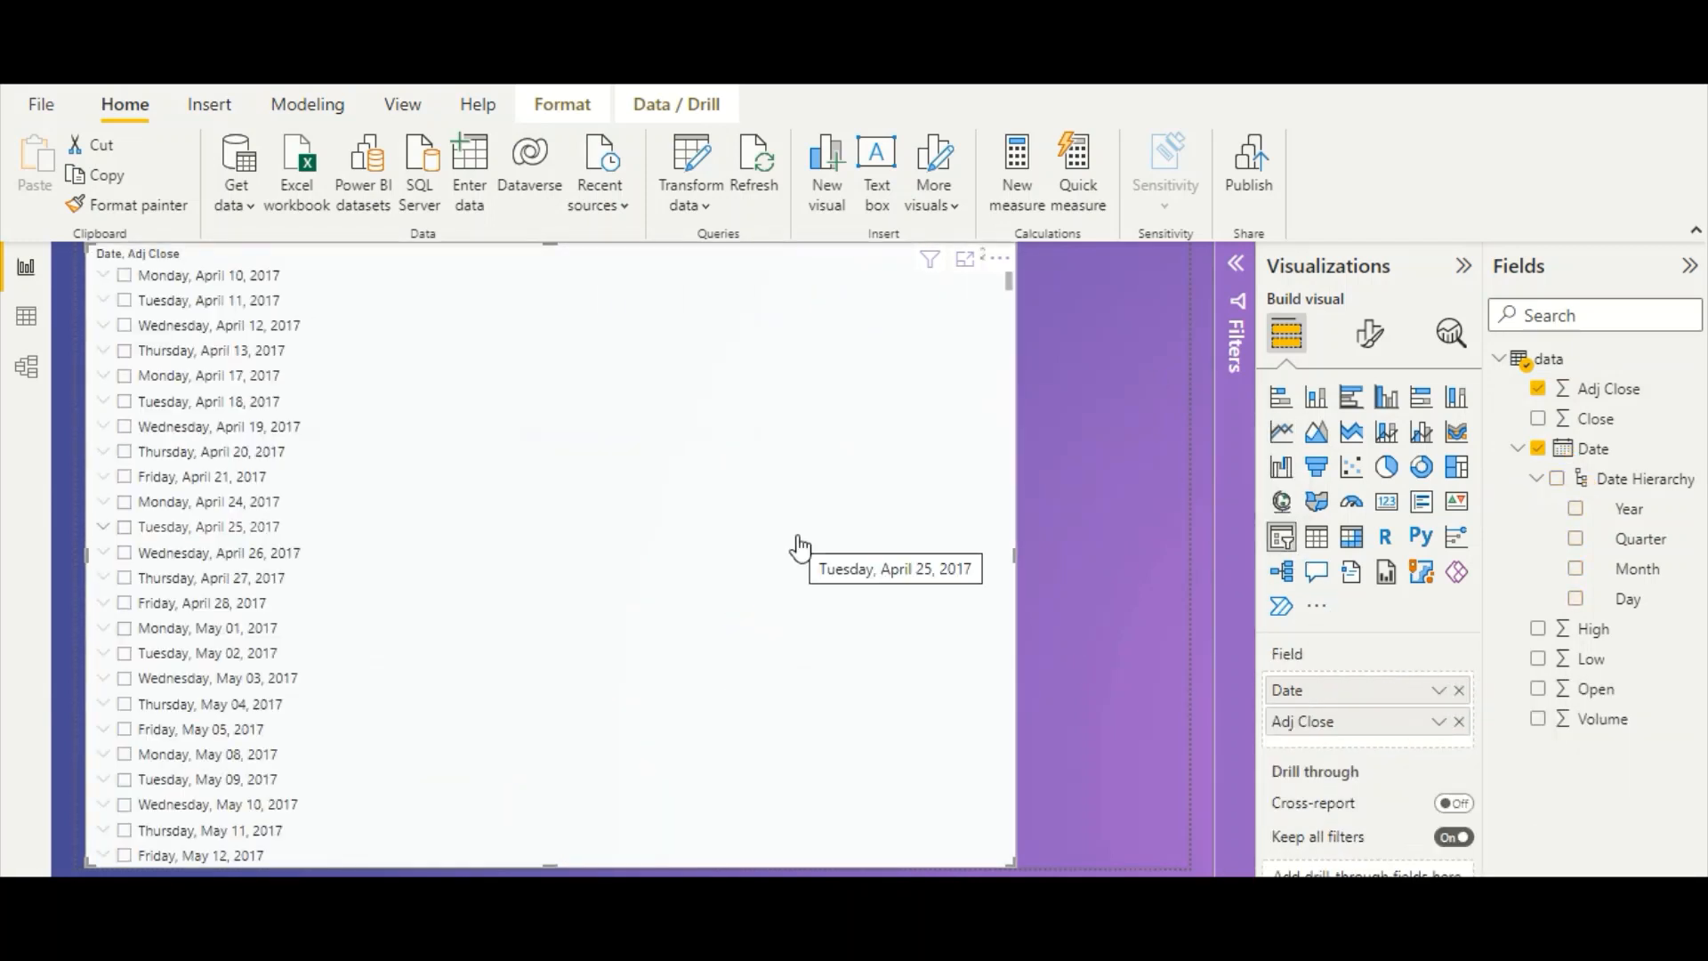
key("ctrl+z")
left_click(1115, 496)
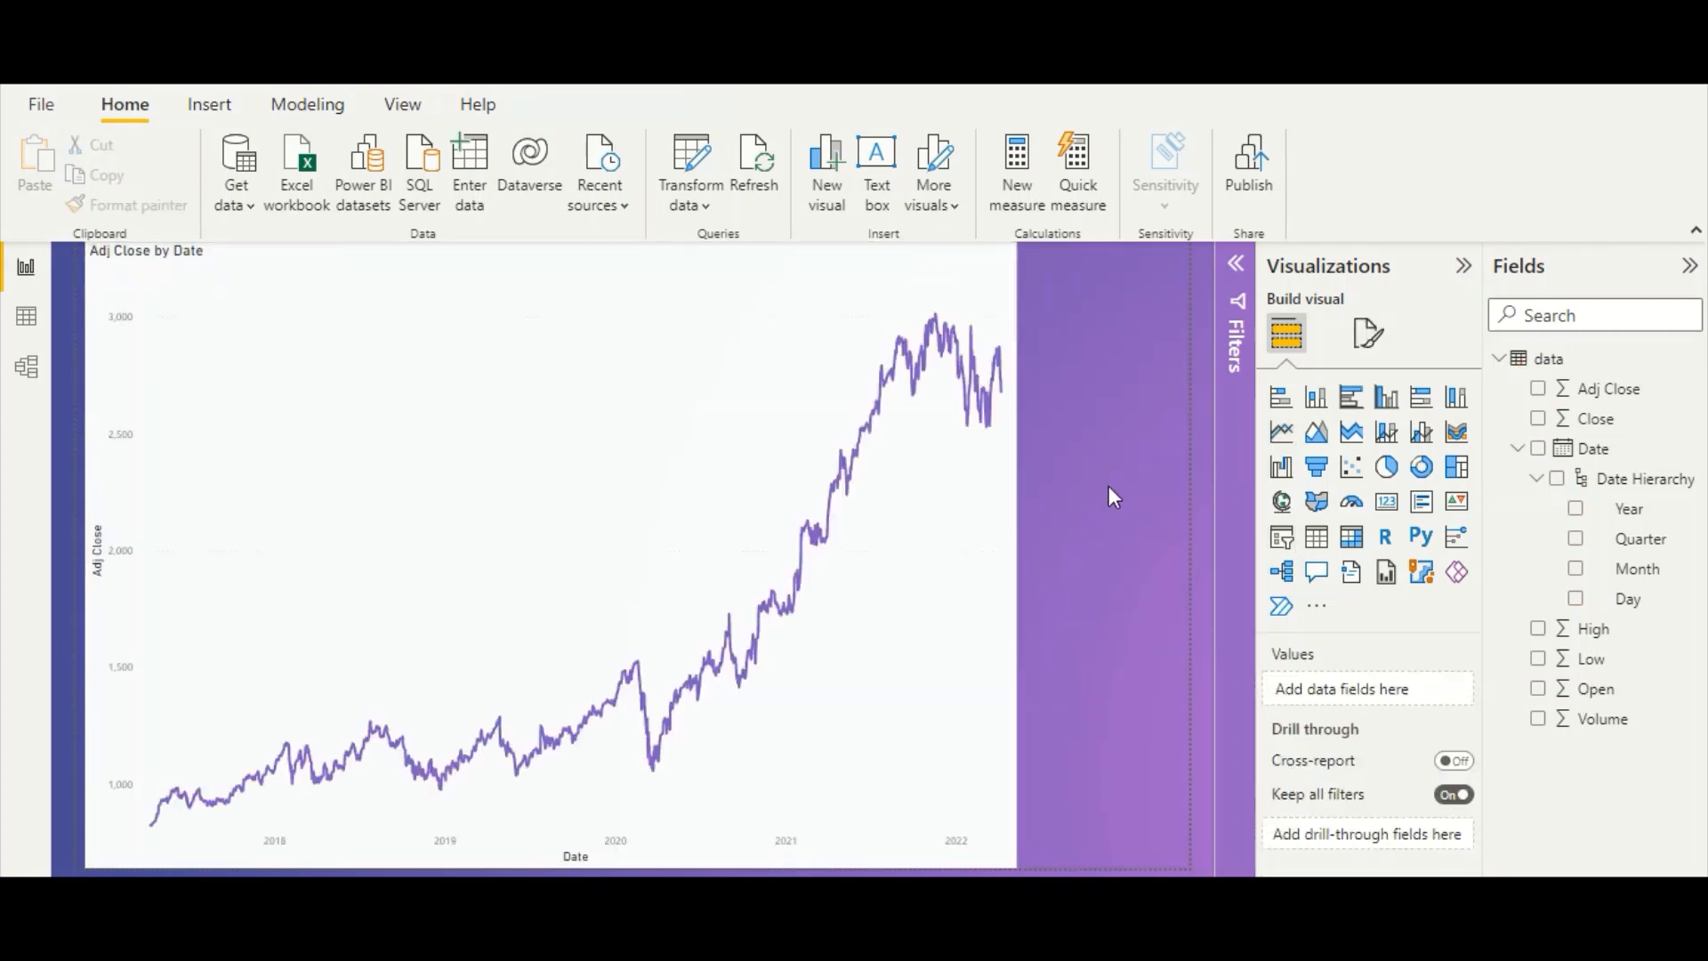
left_click(1281, 537)
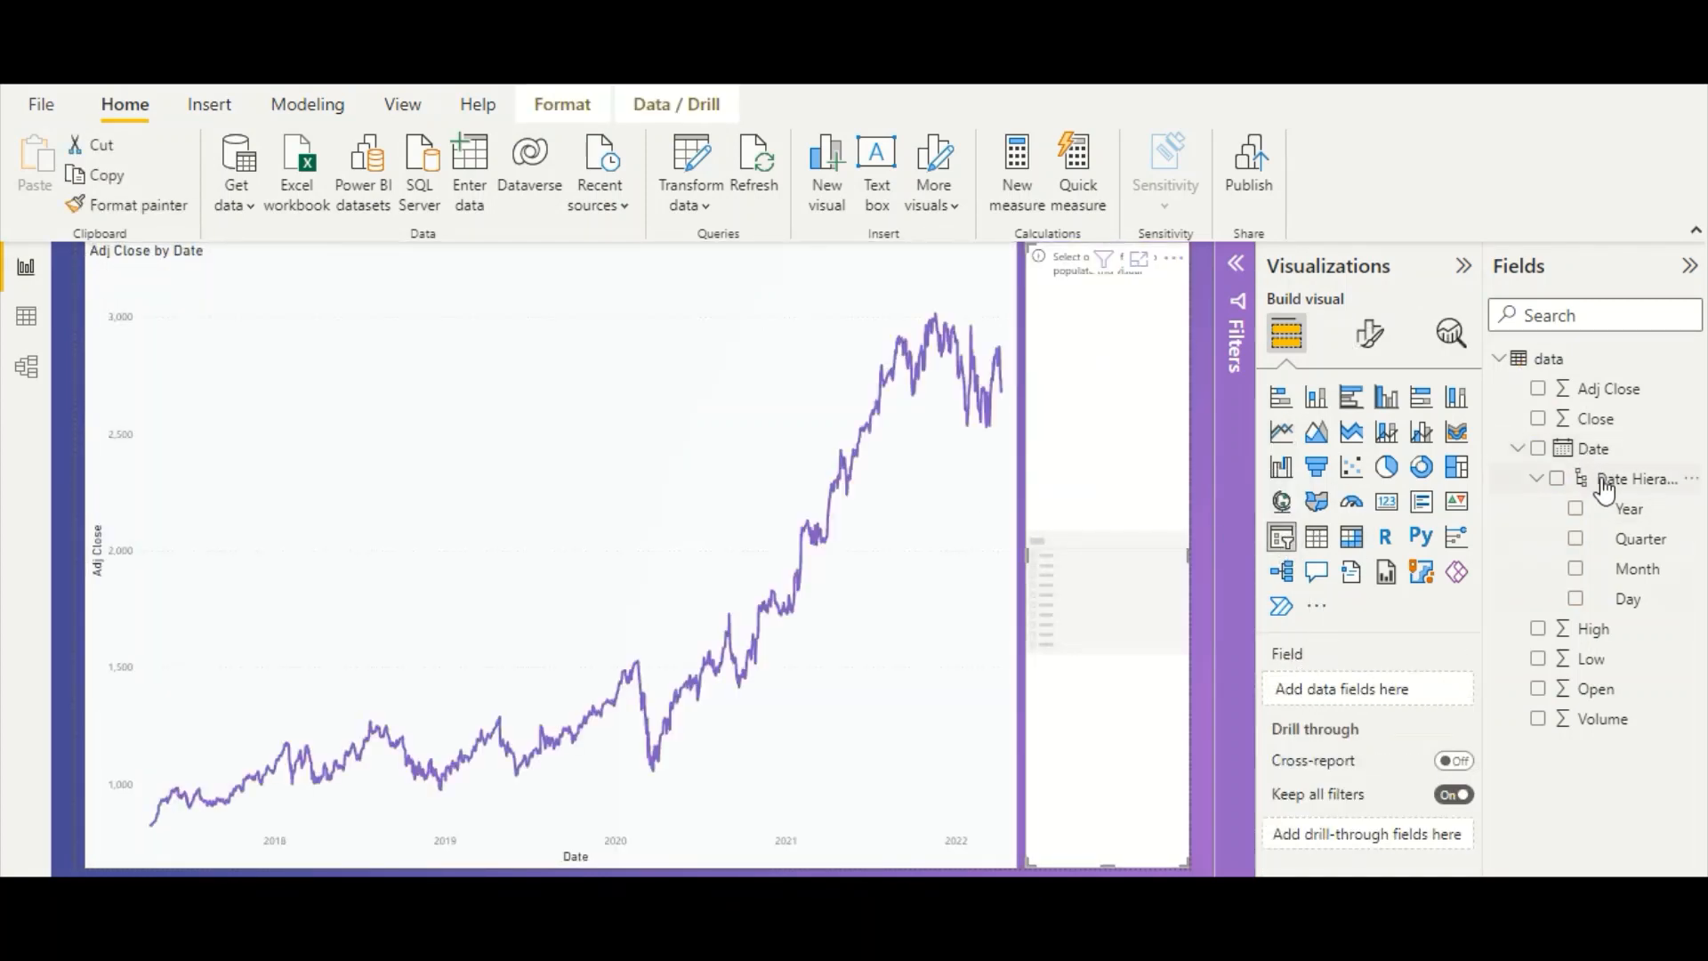
left_click_drag(1594, 481, 1117, 511)
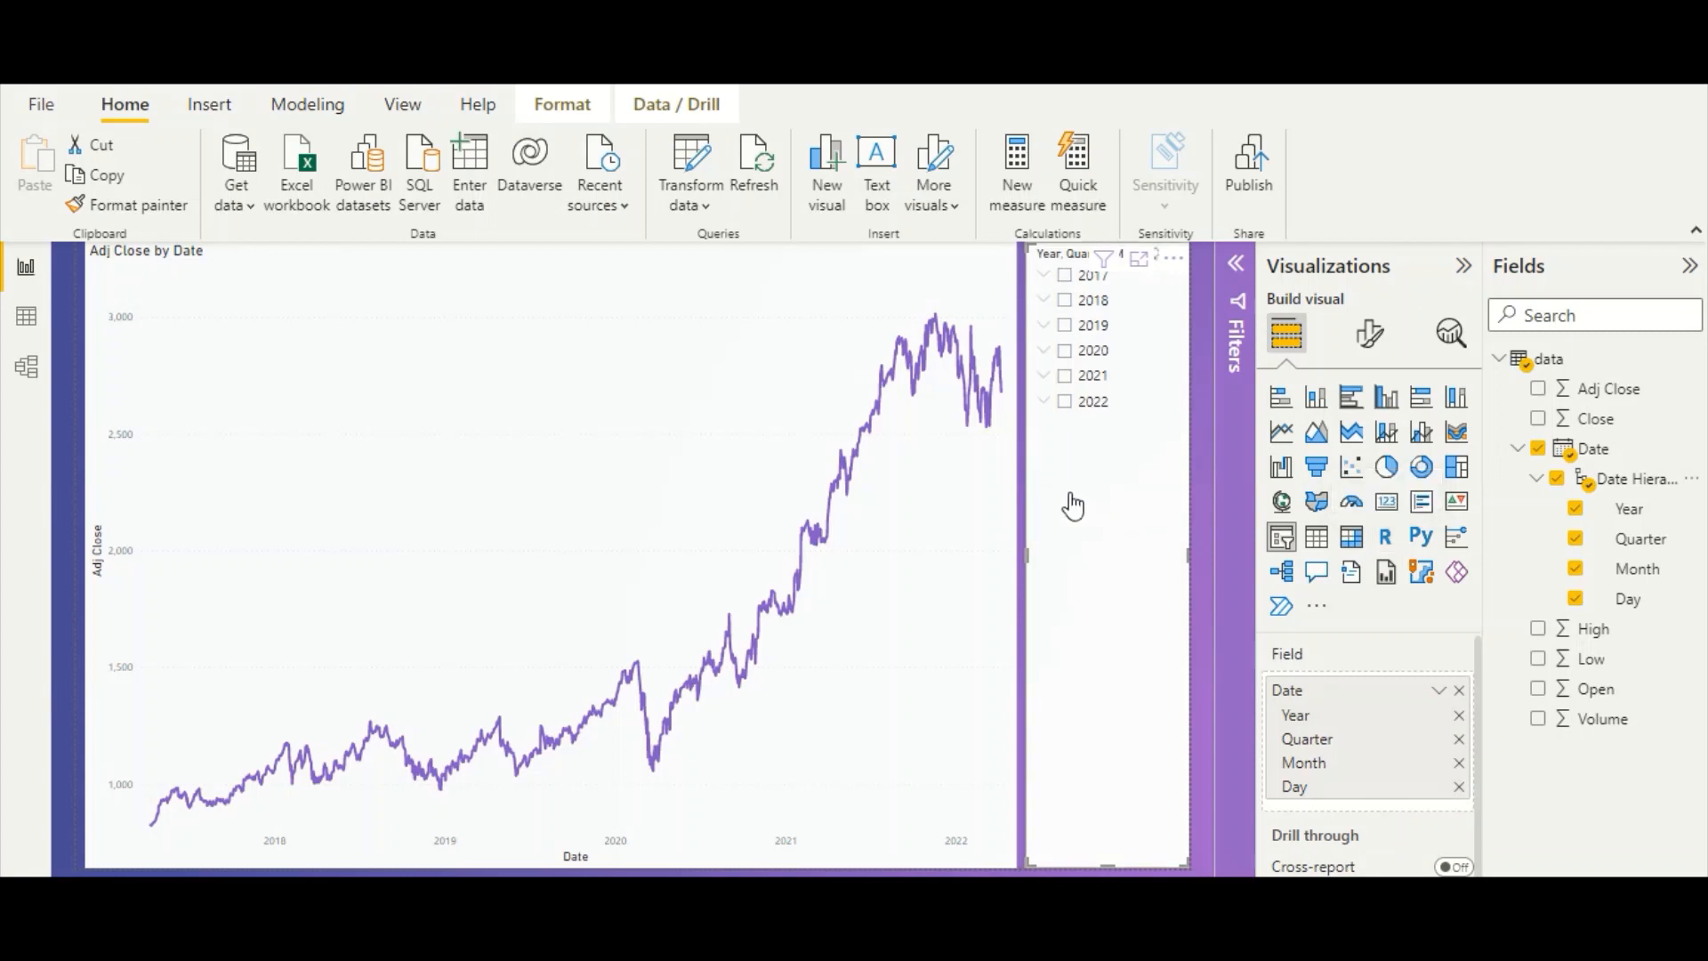
left_click(1065, 402)
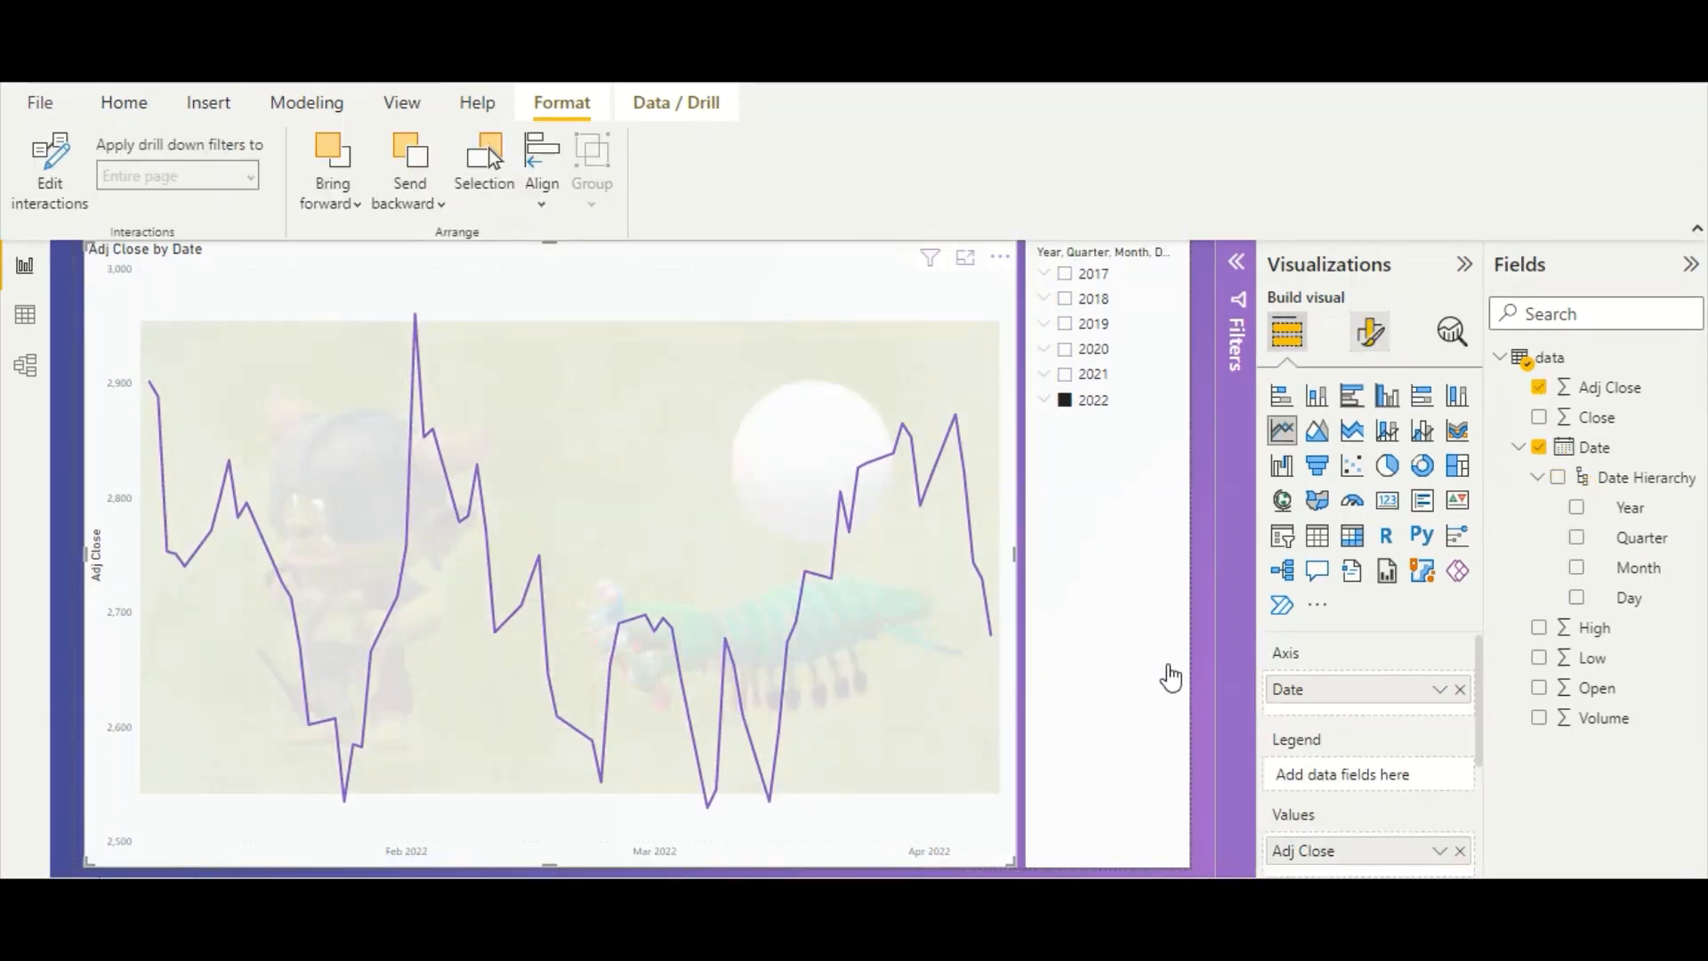
- Set the stroke width of the chart's line to 4
left_click(1370, 333)
scroll(1405, 771, "down", 3)
scroll(1405, 771, "down", 1)
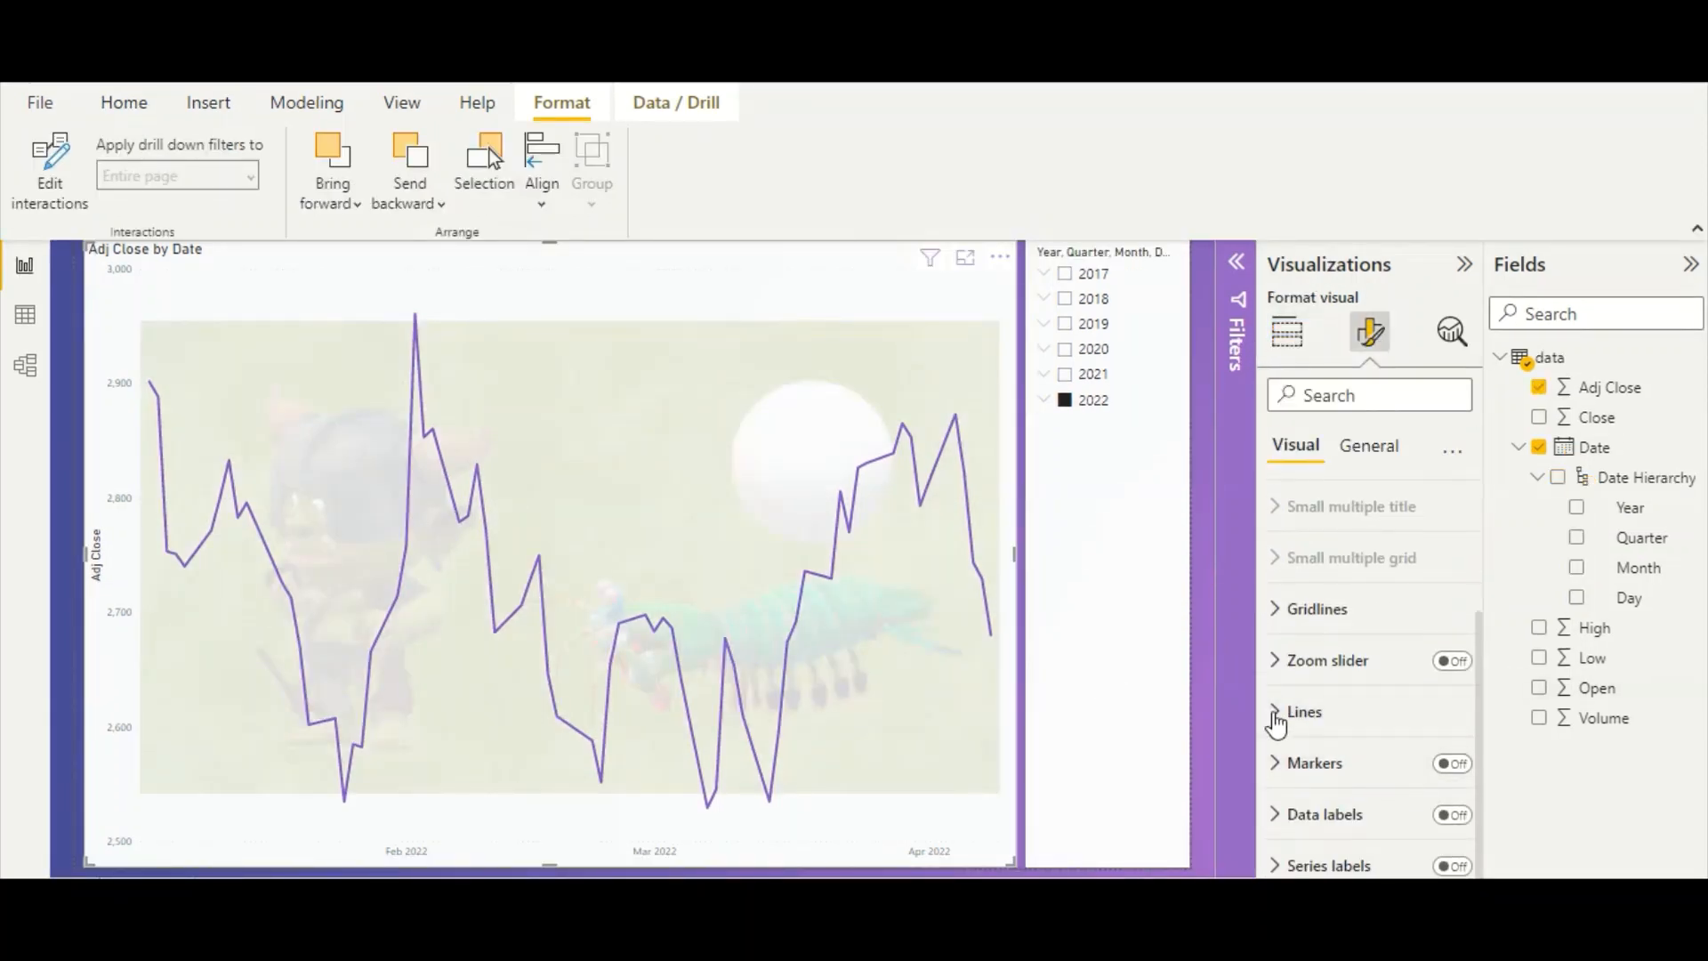
left_click(1301, 709)
scroll(1359, 774, "down", 2)
scroll(1358, 774, "down", 3)
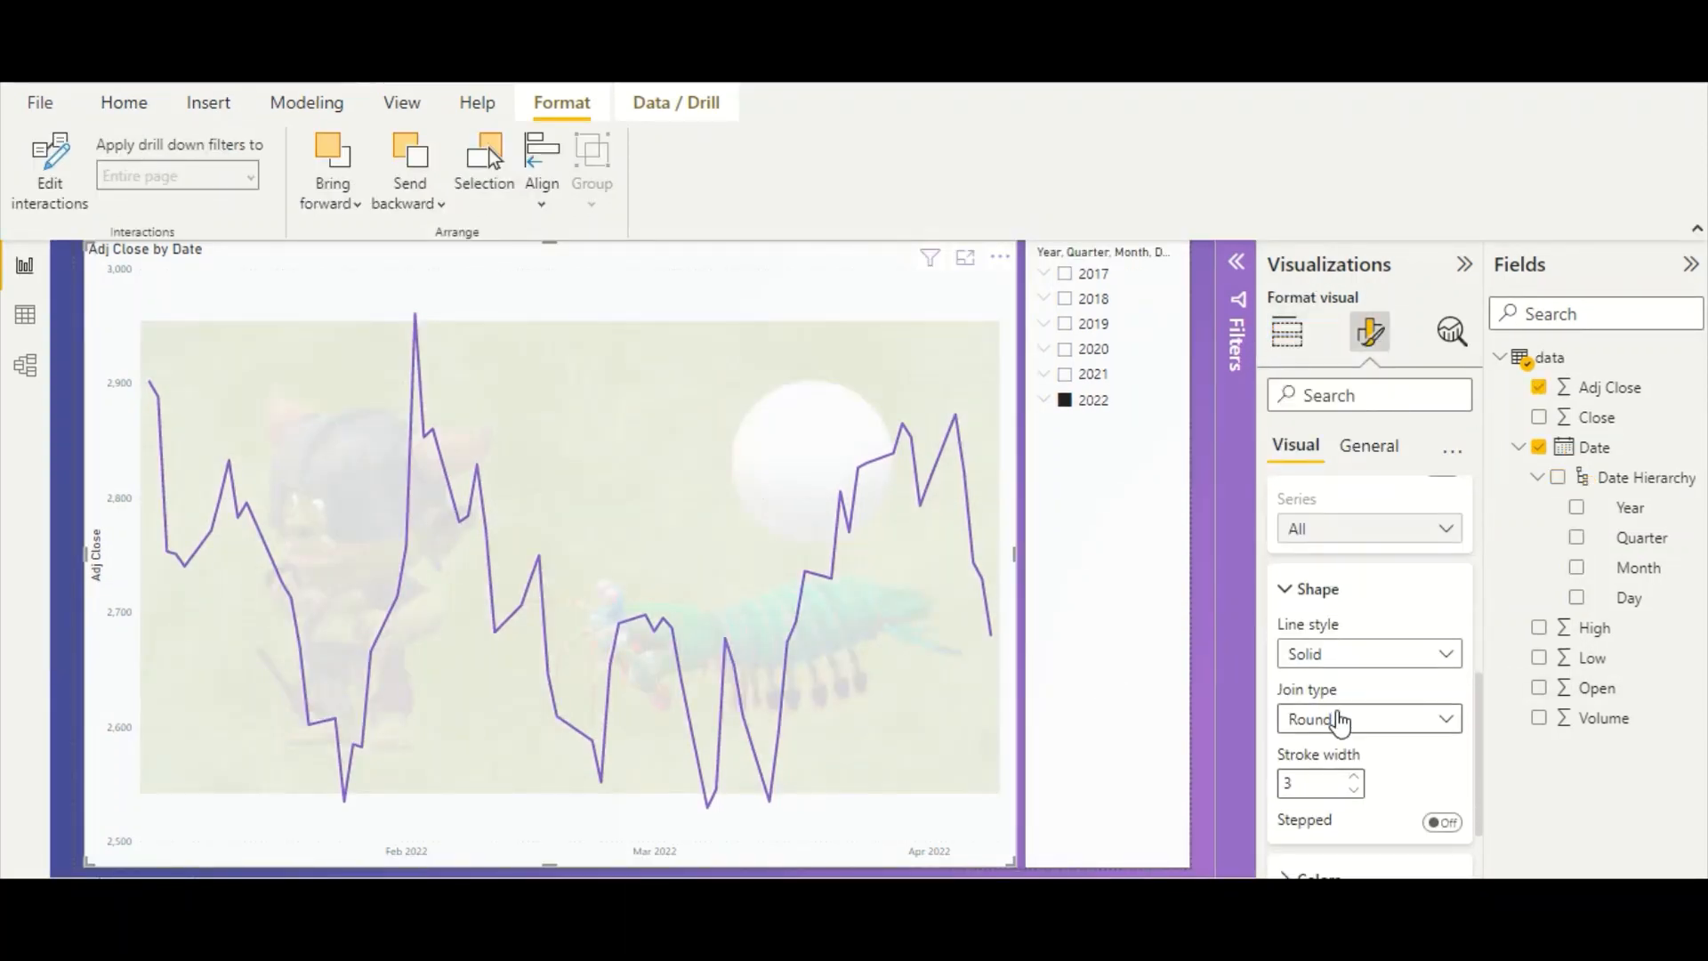
left_click(1355, 779)
scroll(1355, 786, "down", 2)
scroll(1317, 623, "up", 5)
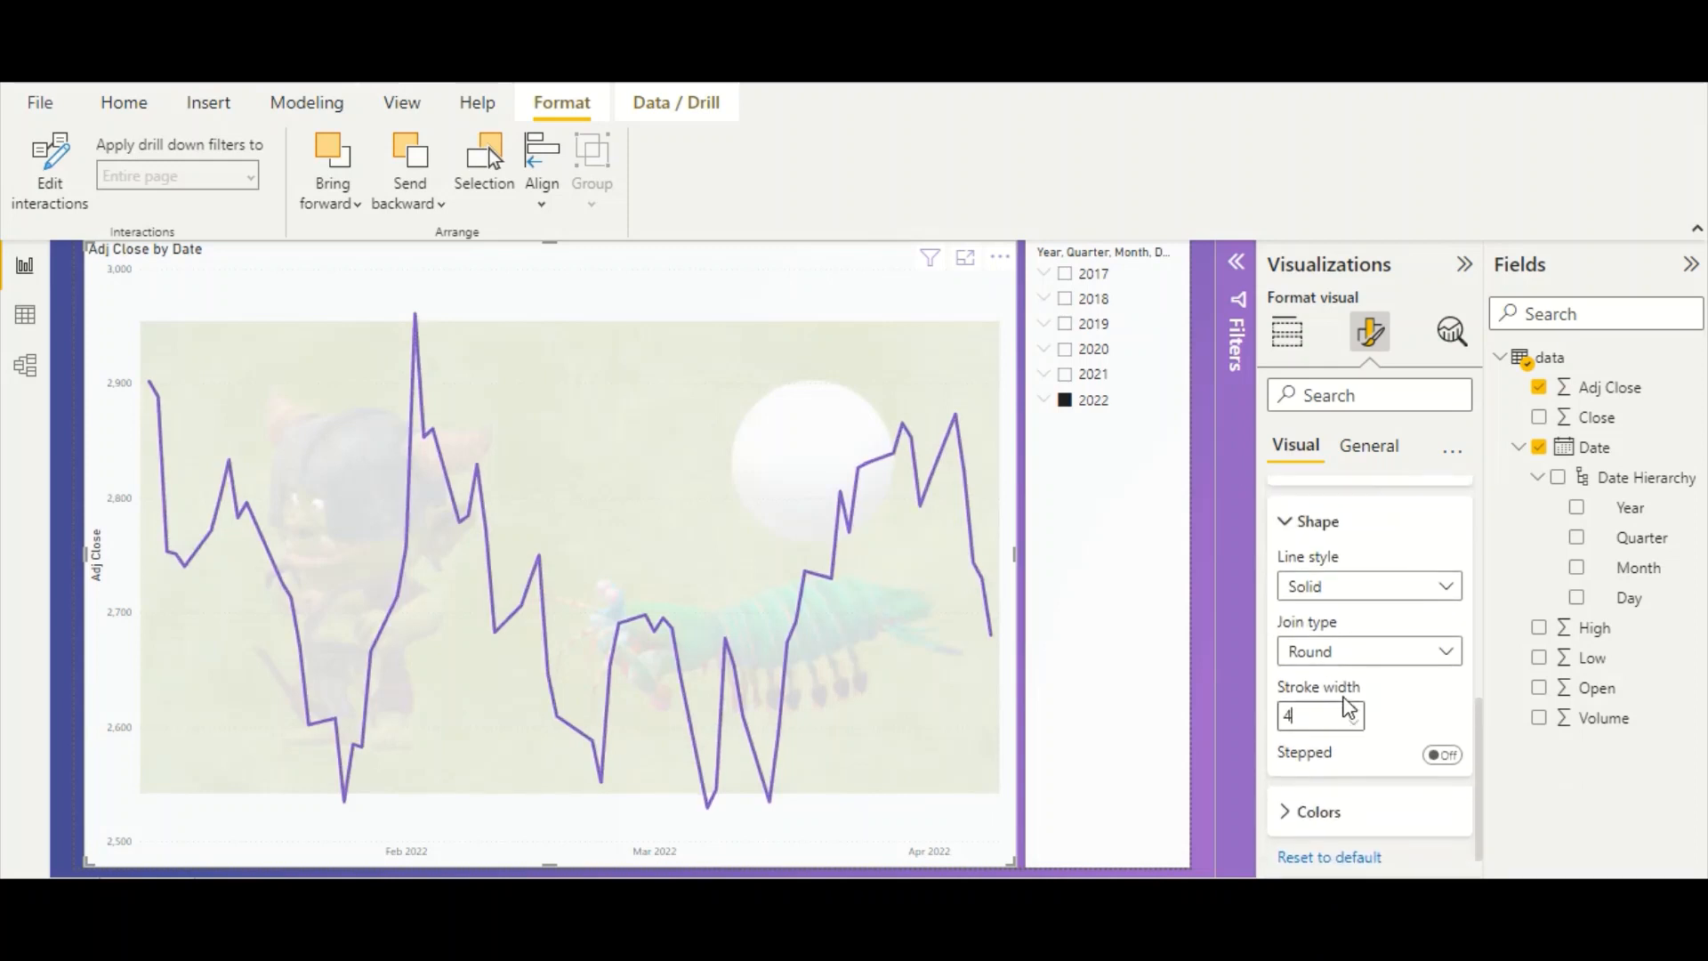
scroll(1291, 622, "down", 2)
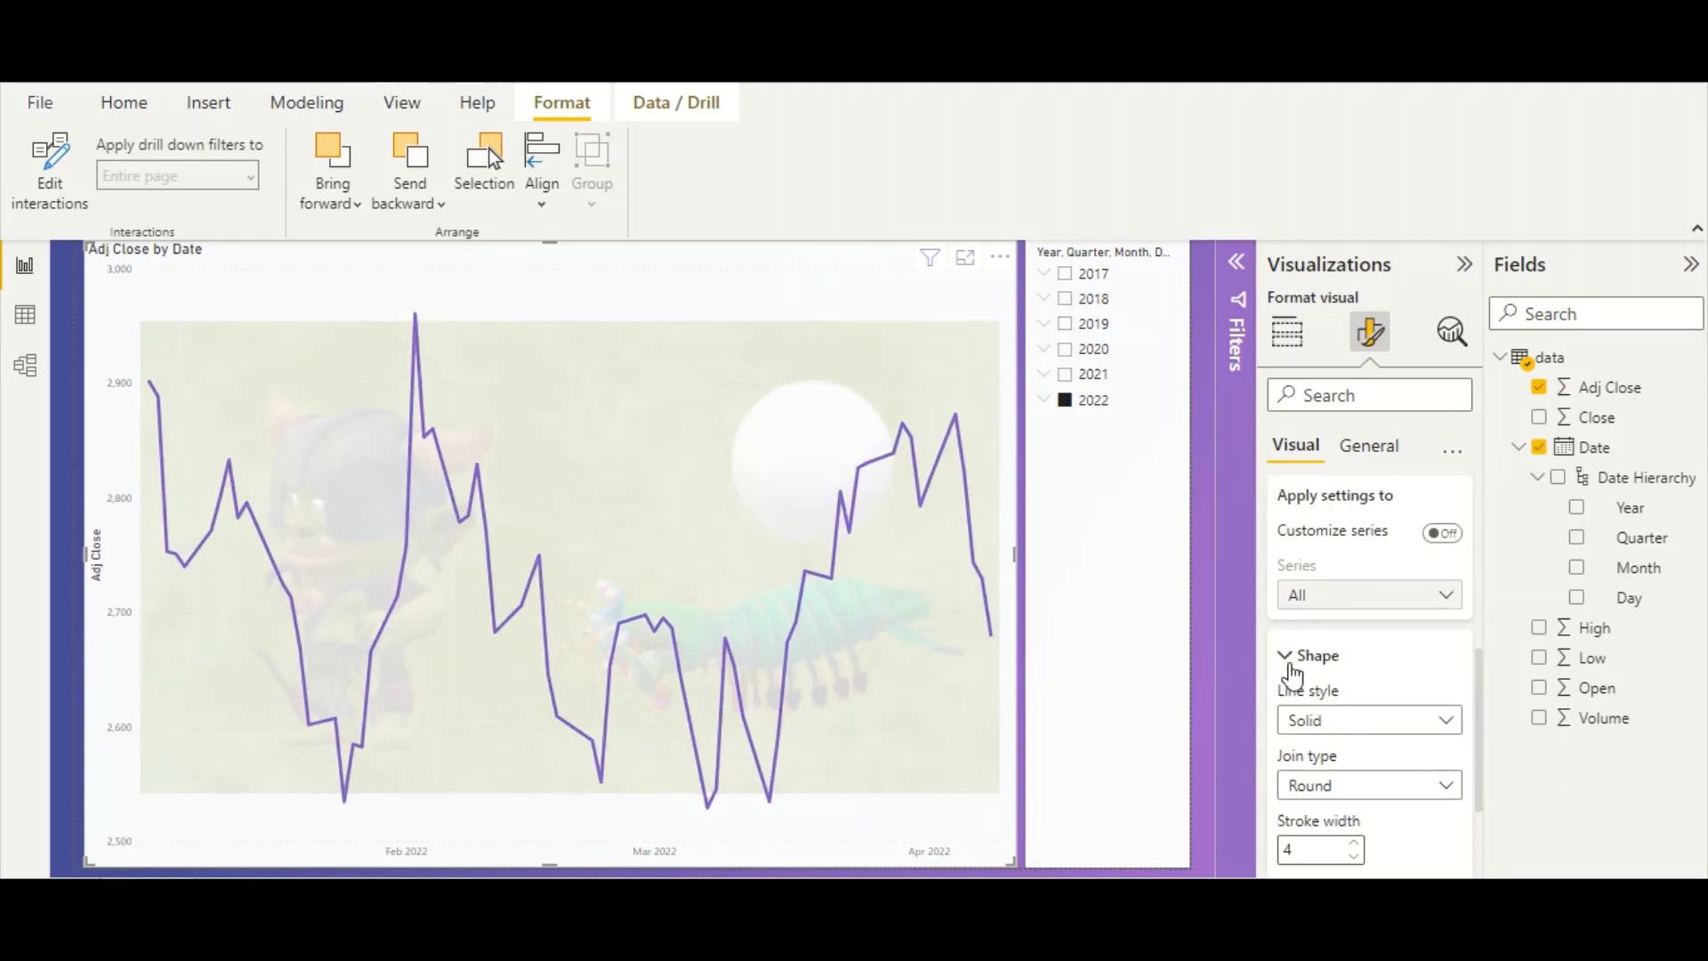
left_click(1290, 659)
left_click(1286, 564)
- Turn on markers, data labels and series labels for the line chart
left_click(1453, 742)
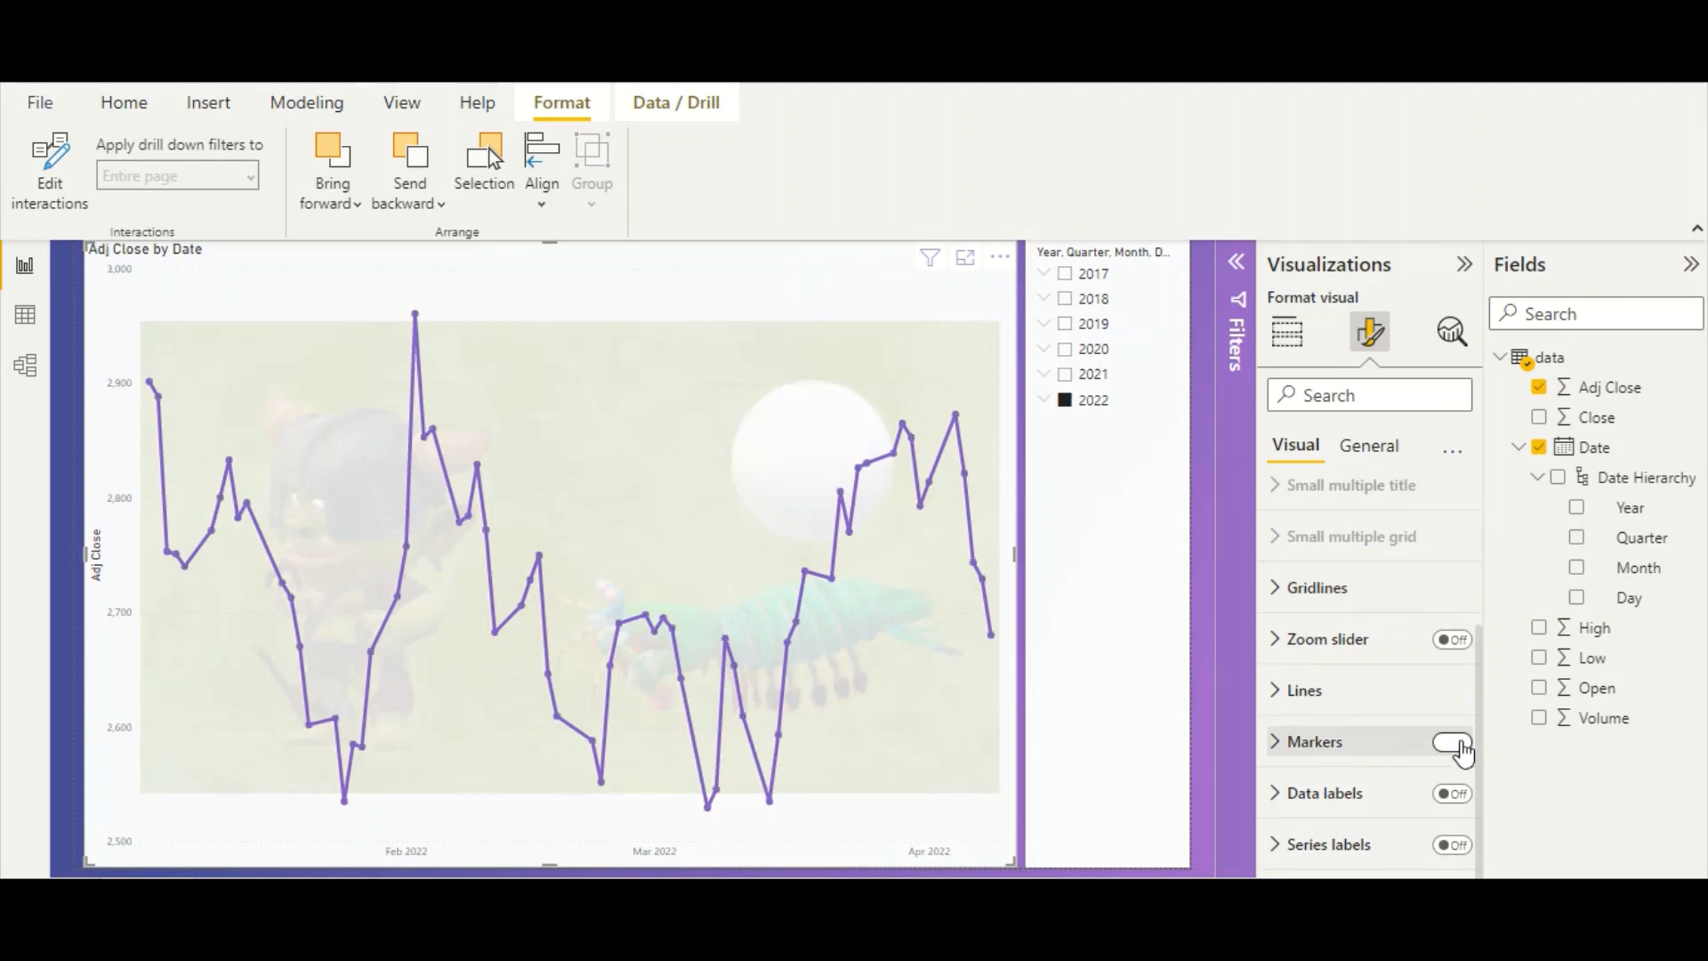
left_click(1451, 793)
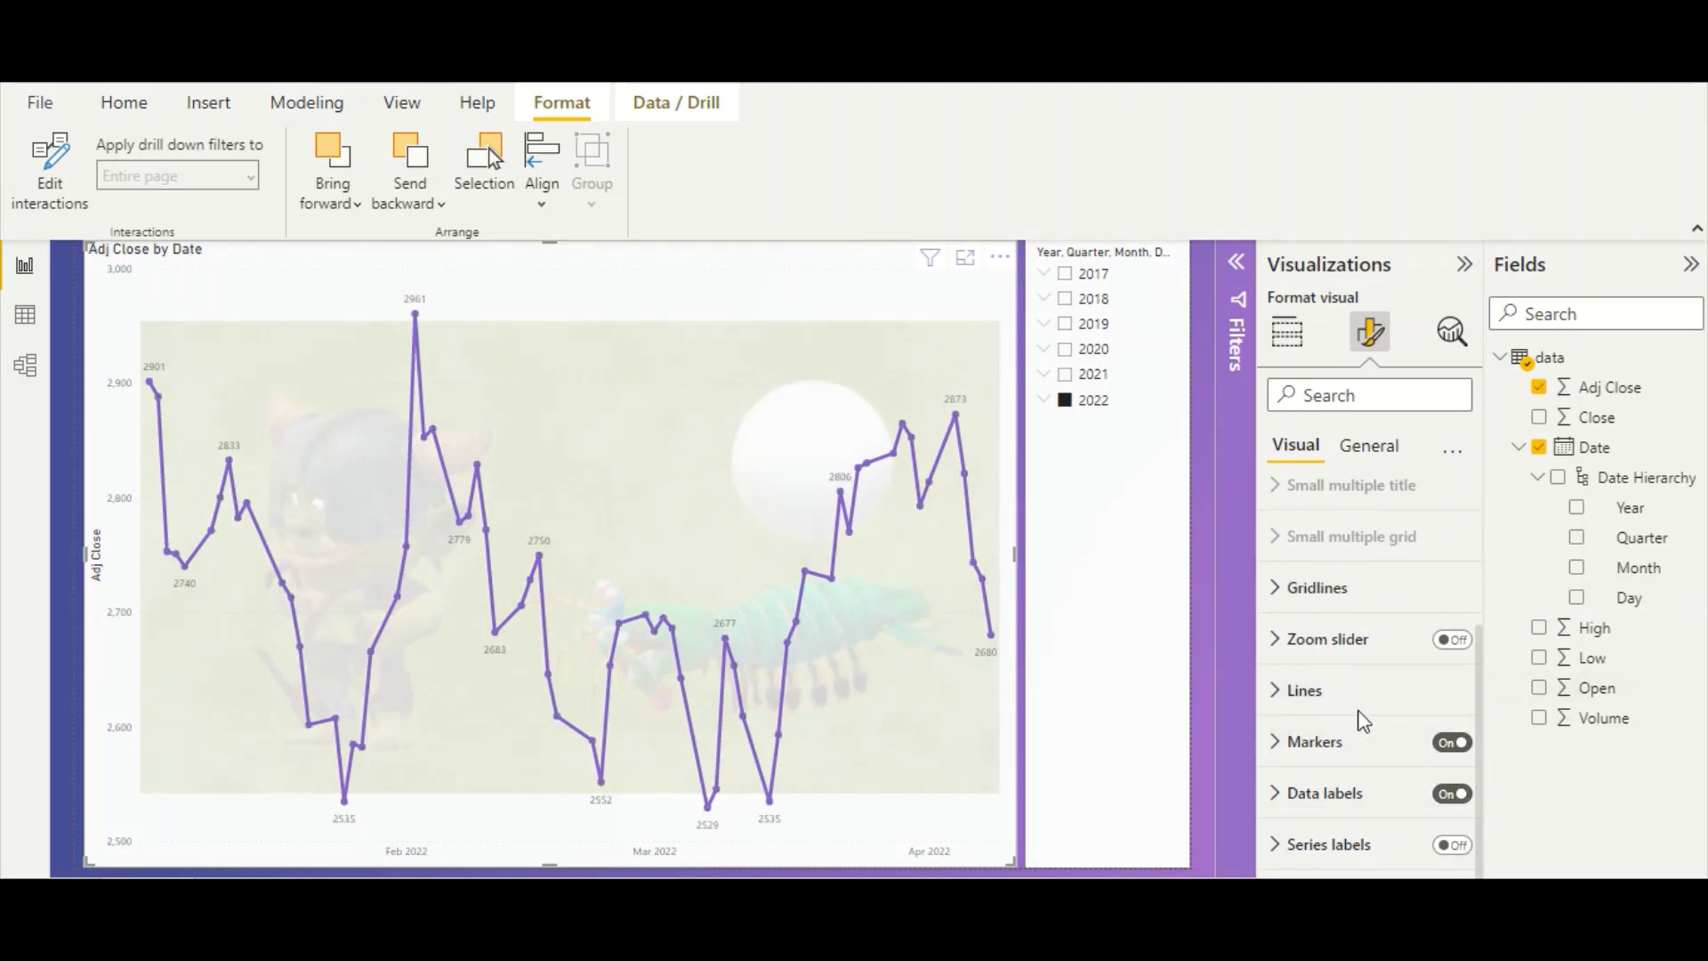
left_click(1453, 845)
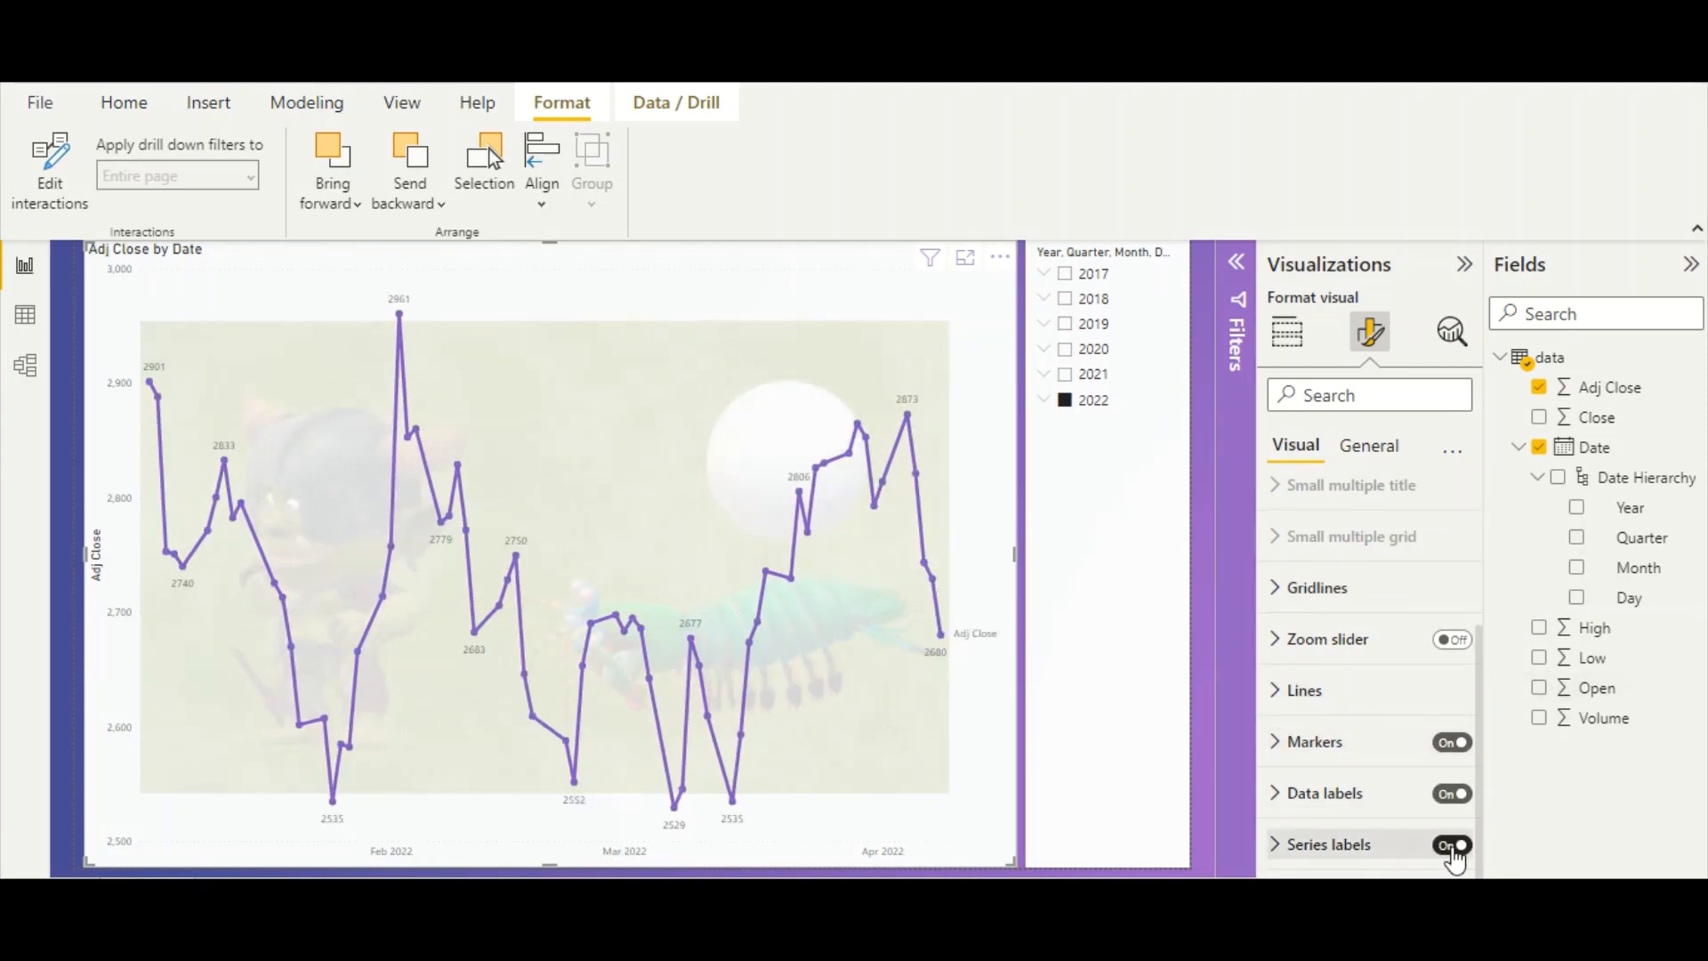
- Turn off the line chart's series labels and make the chart title bold at font size 16
left_click(1453, 847)
left_click(1364, 449)
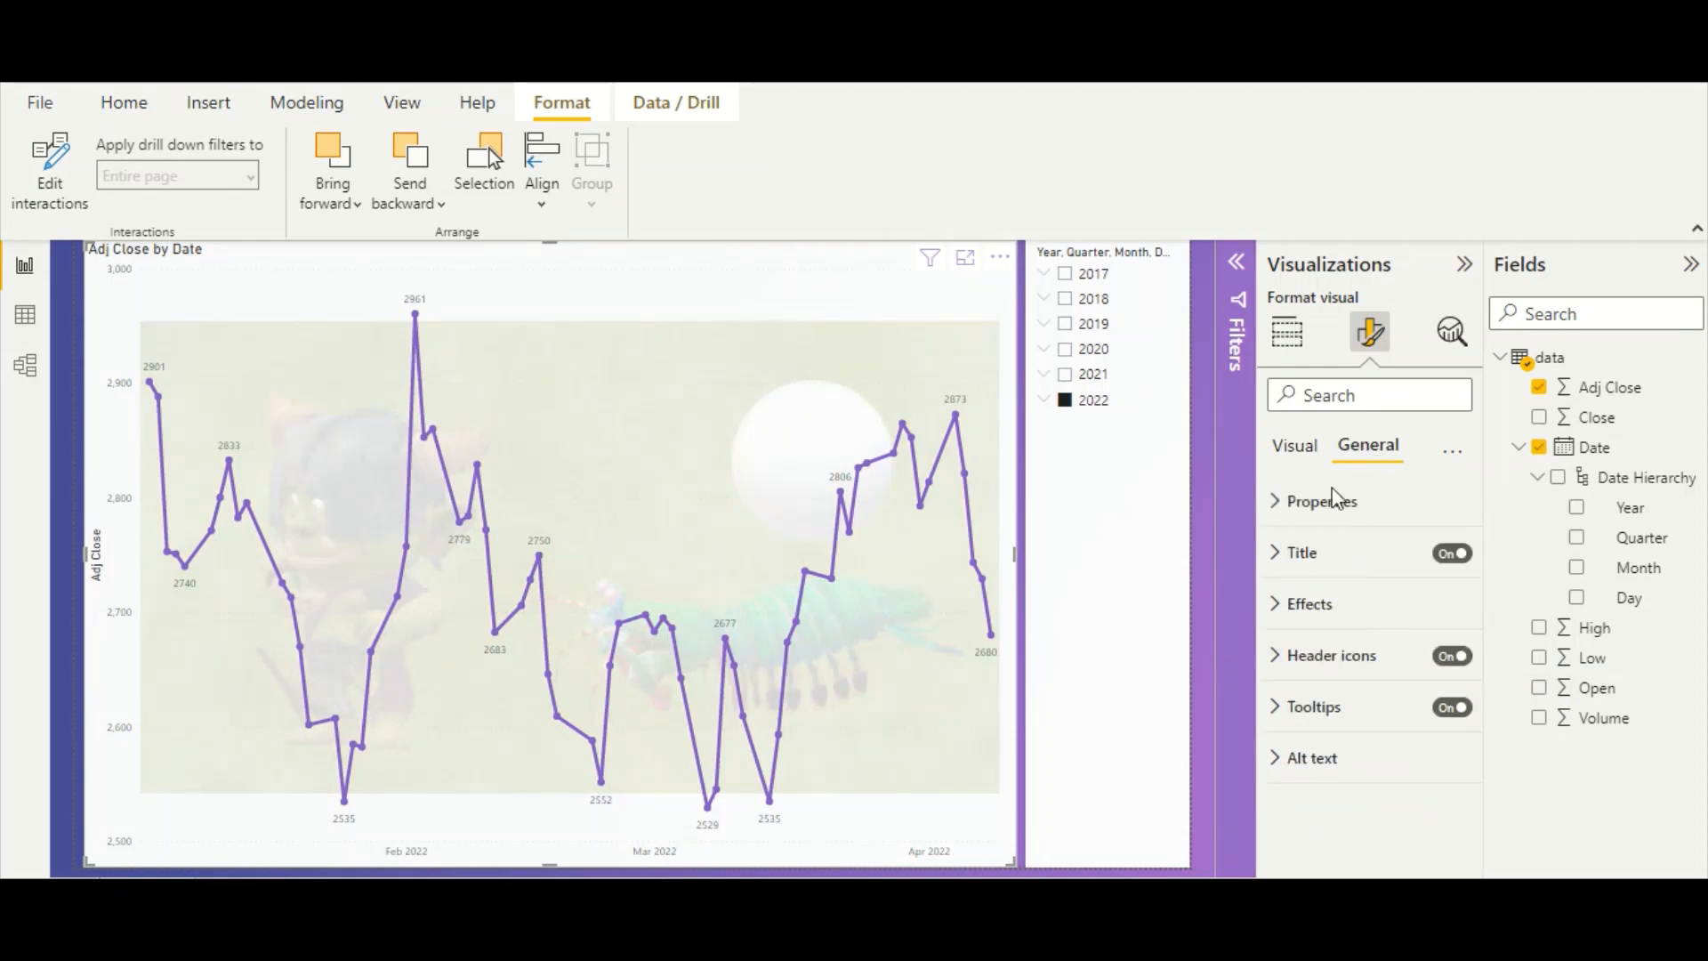
left_click(1290, 553)
scroll(1290, 712, "down", 1)
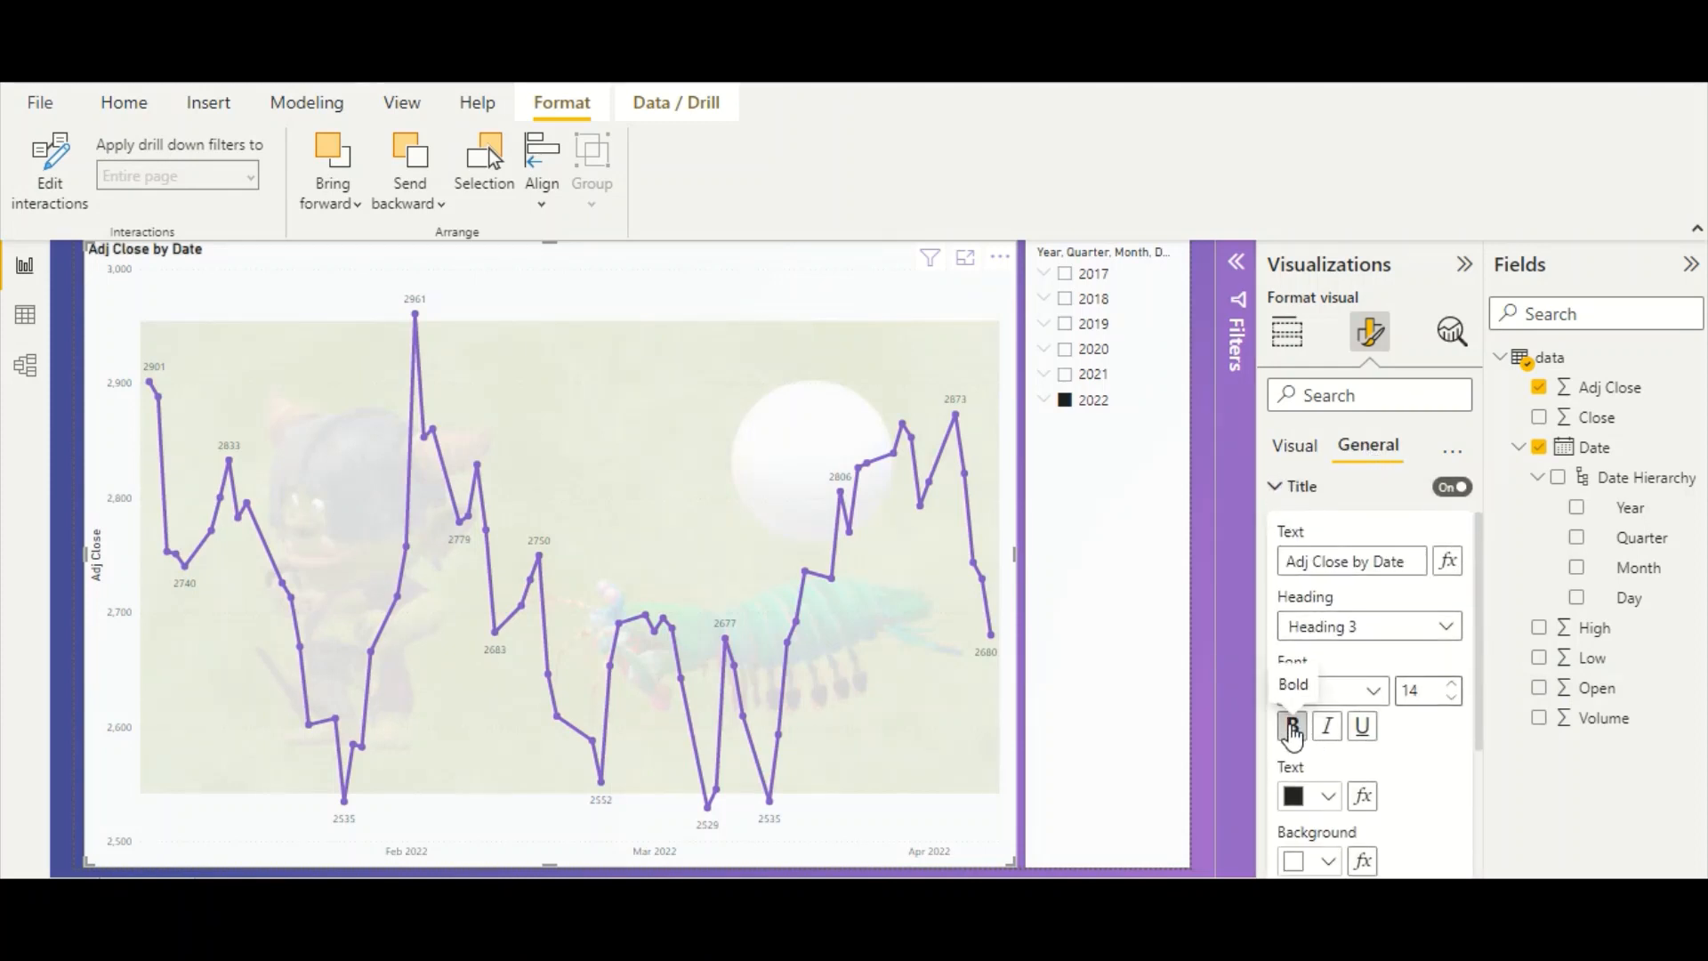
left_click(1451, 684)
left_click(1451, 684)
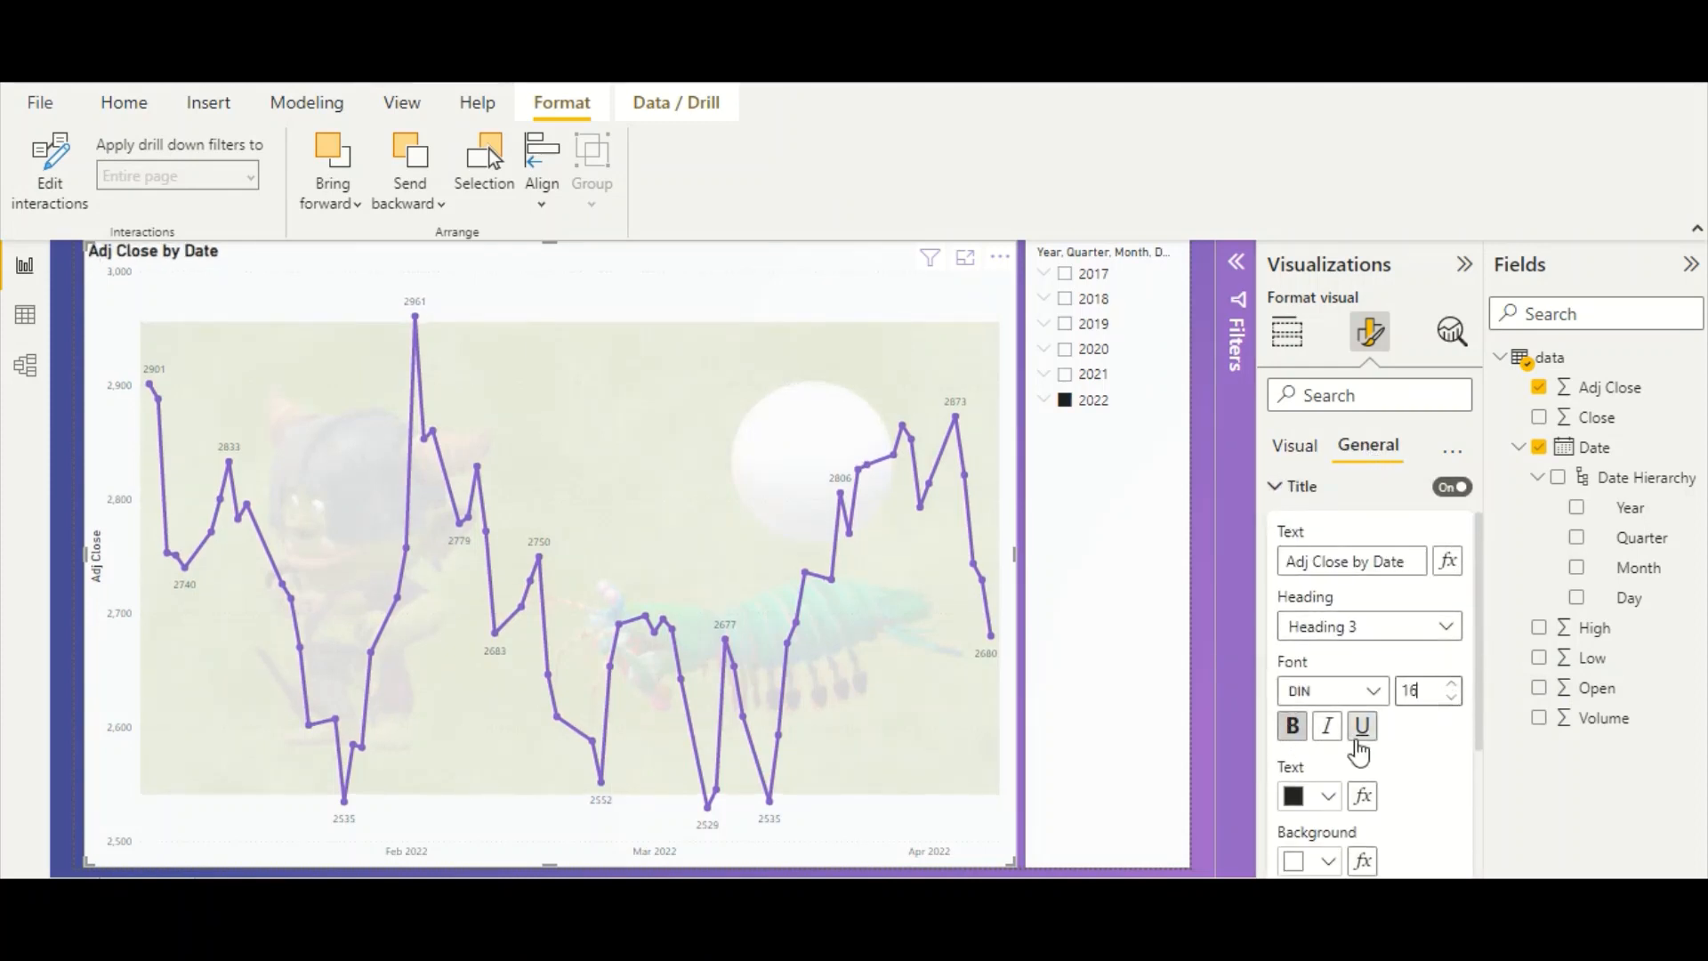
- Fill the background of the line chart's title with a teal theme color
scroll(1358, 751, "down", 3)
left_click(1297, 729)
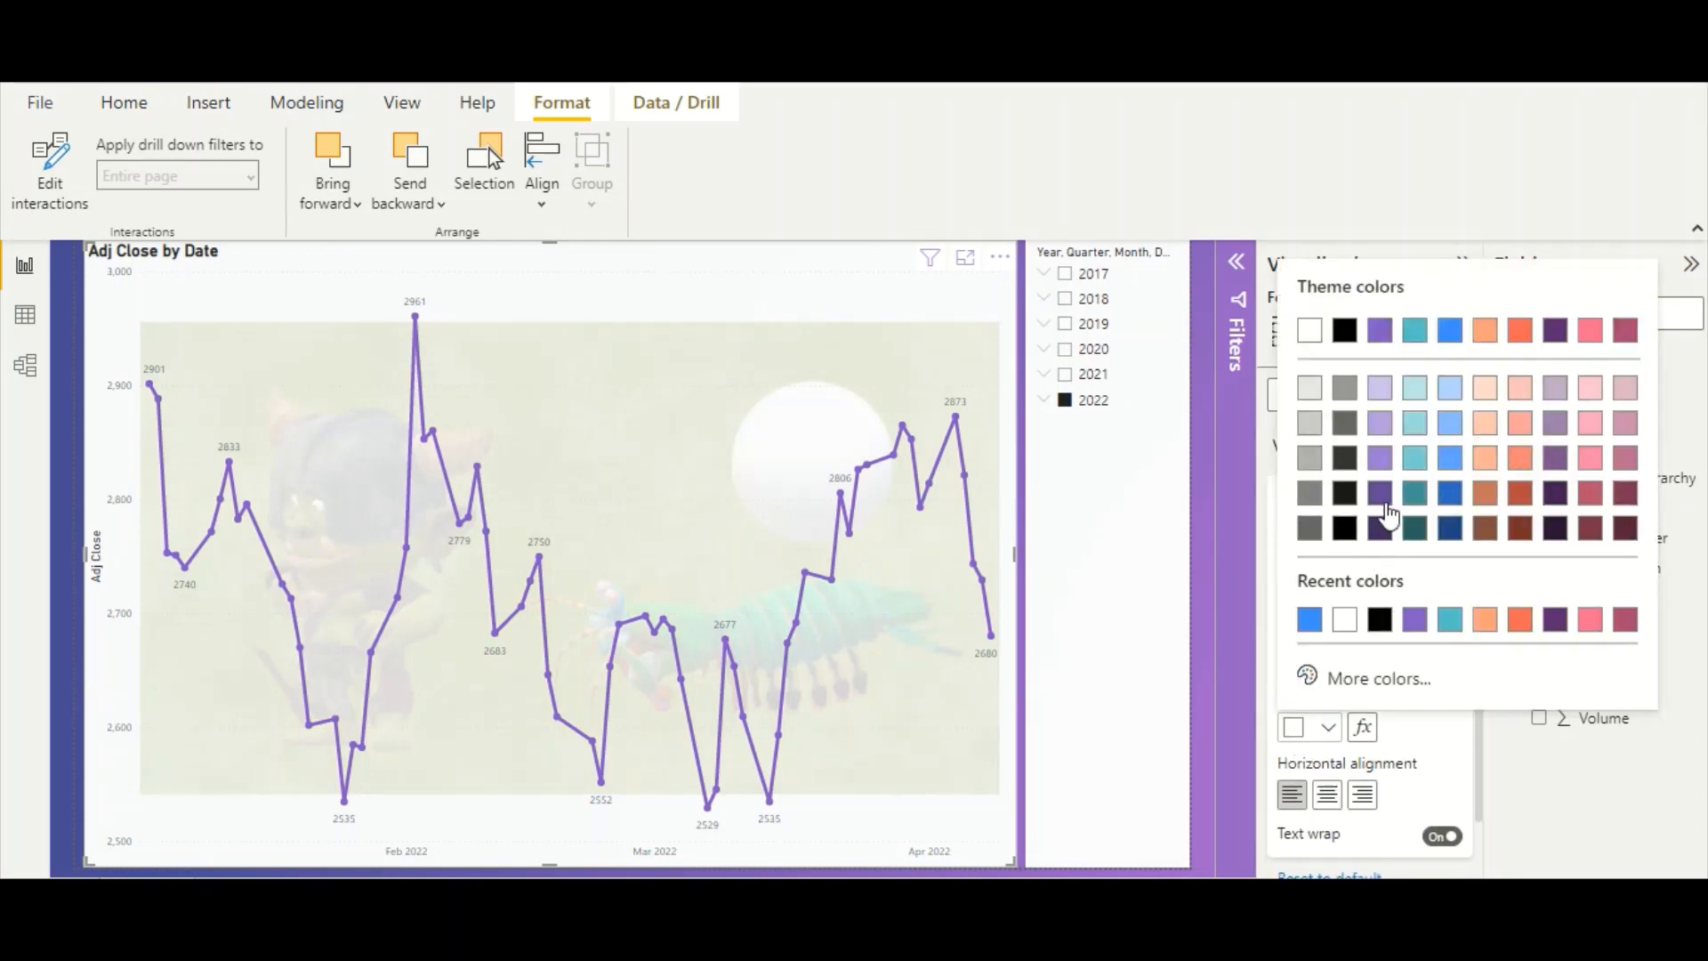
left_click(1415, 459)
scroll(1379, 580, "down", 3)
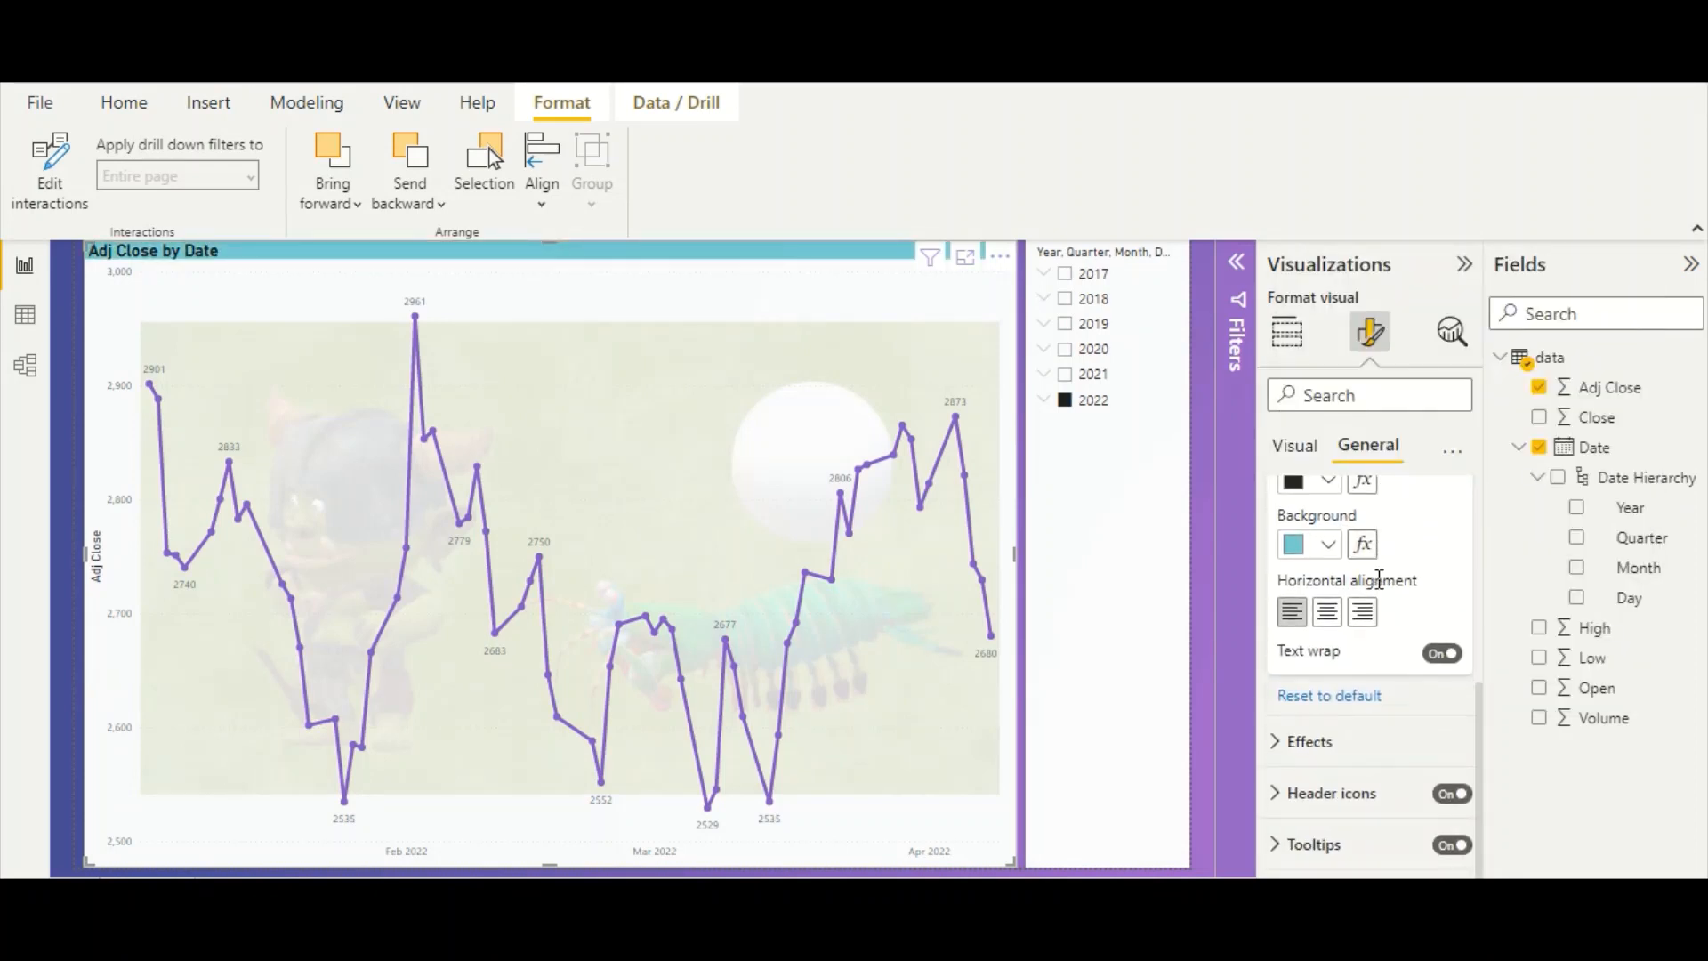
scroll(1314, 839, "up", 3)
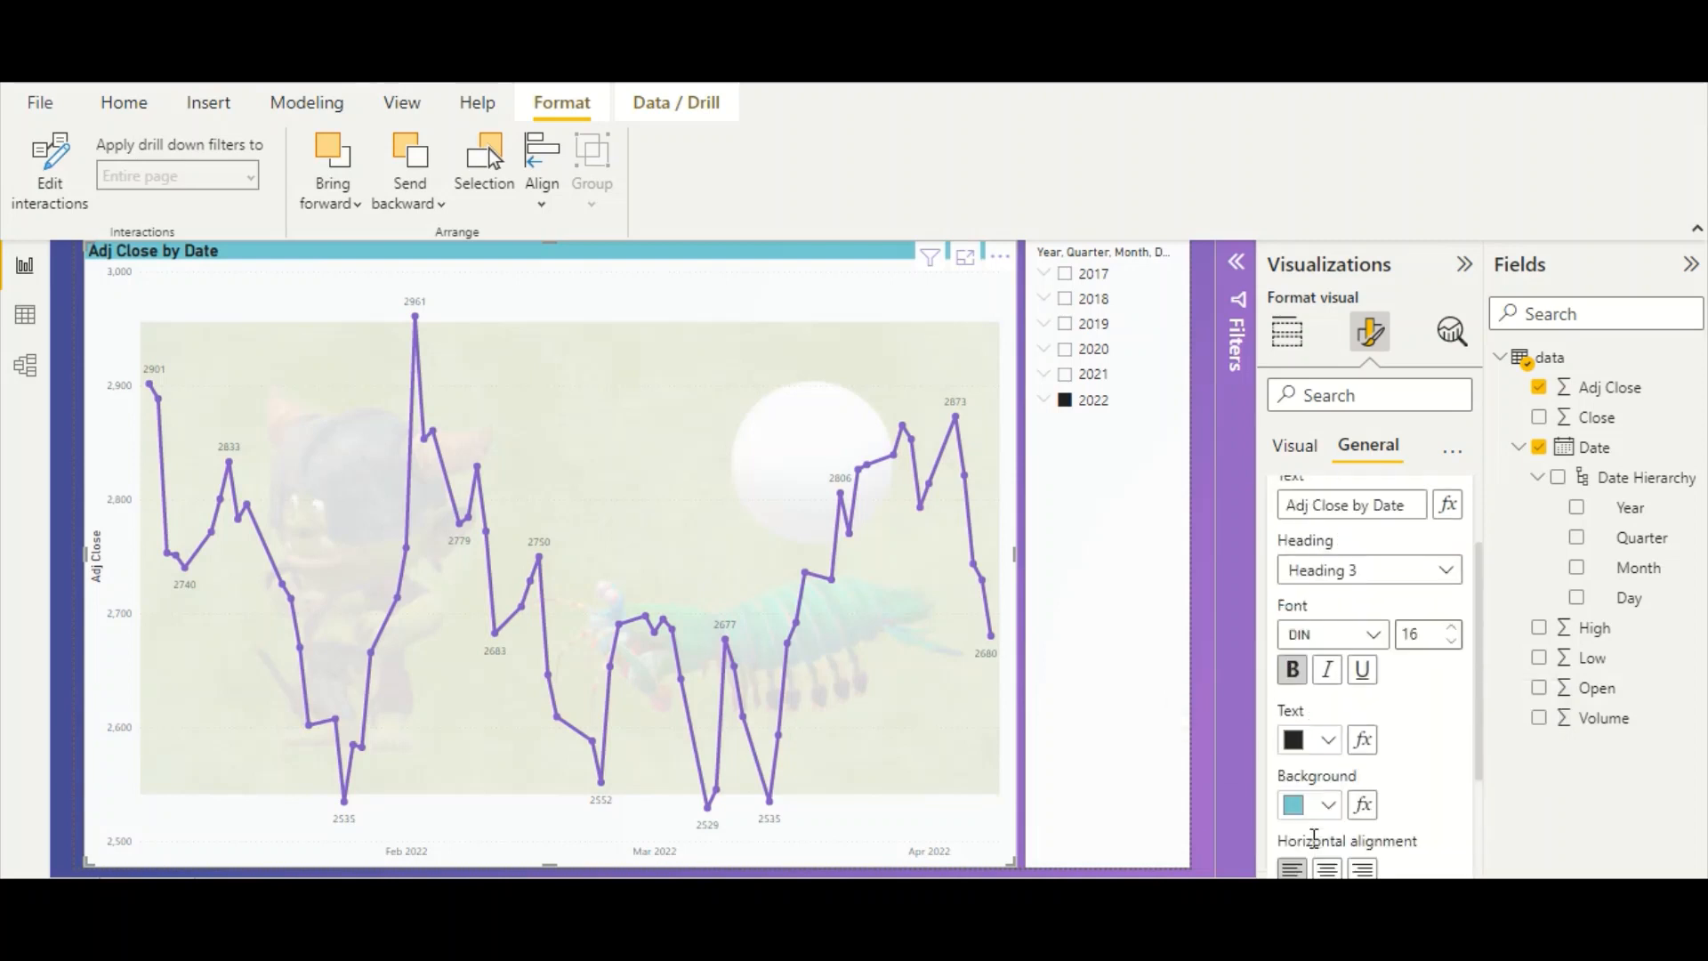
scroll(1301, 759, "up", 2)
left_click(1274, 553)
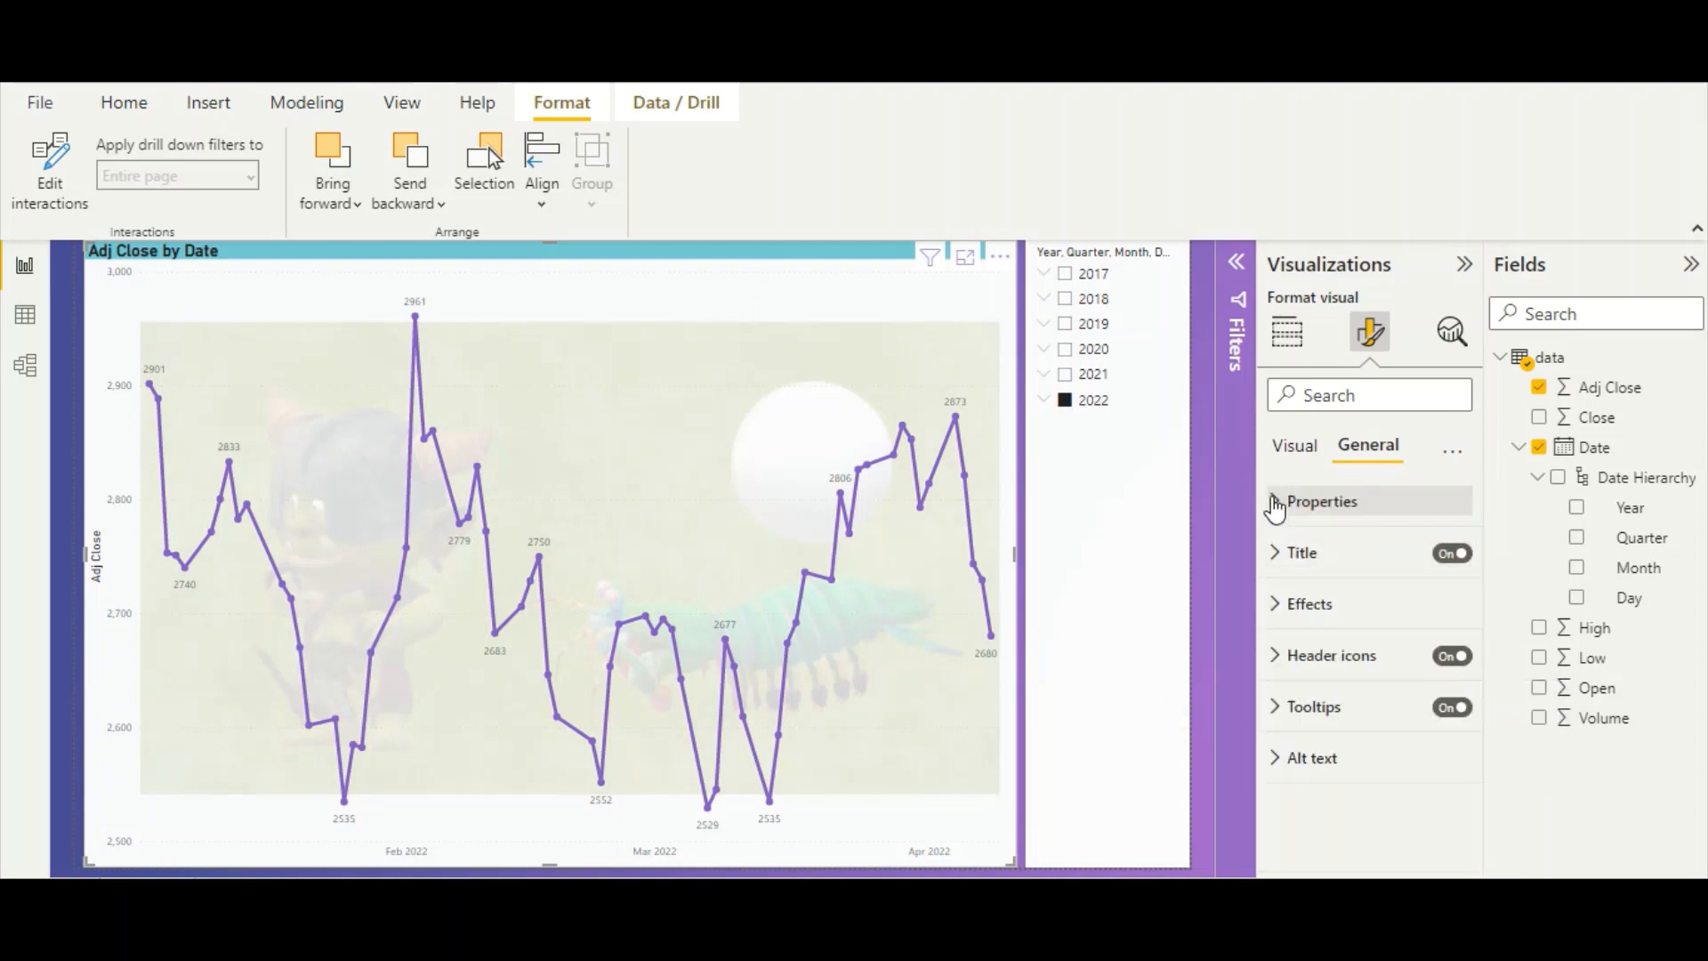
left_click(1281, 501)
left_click(1286, 505)
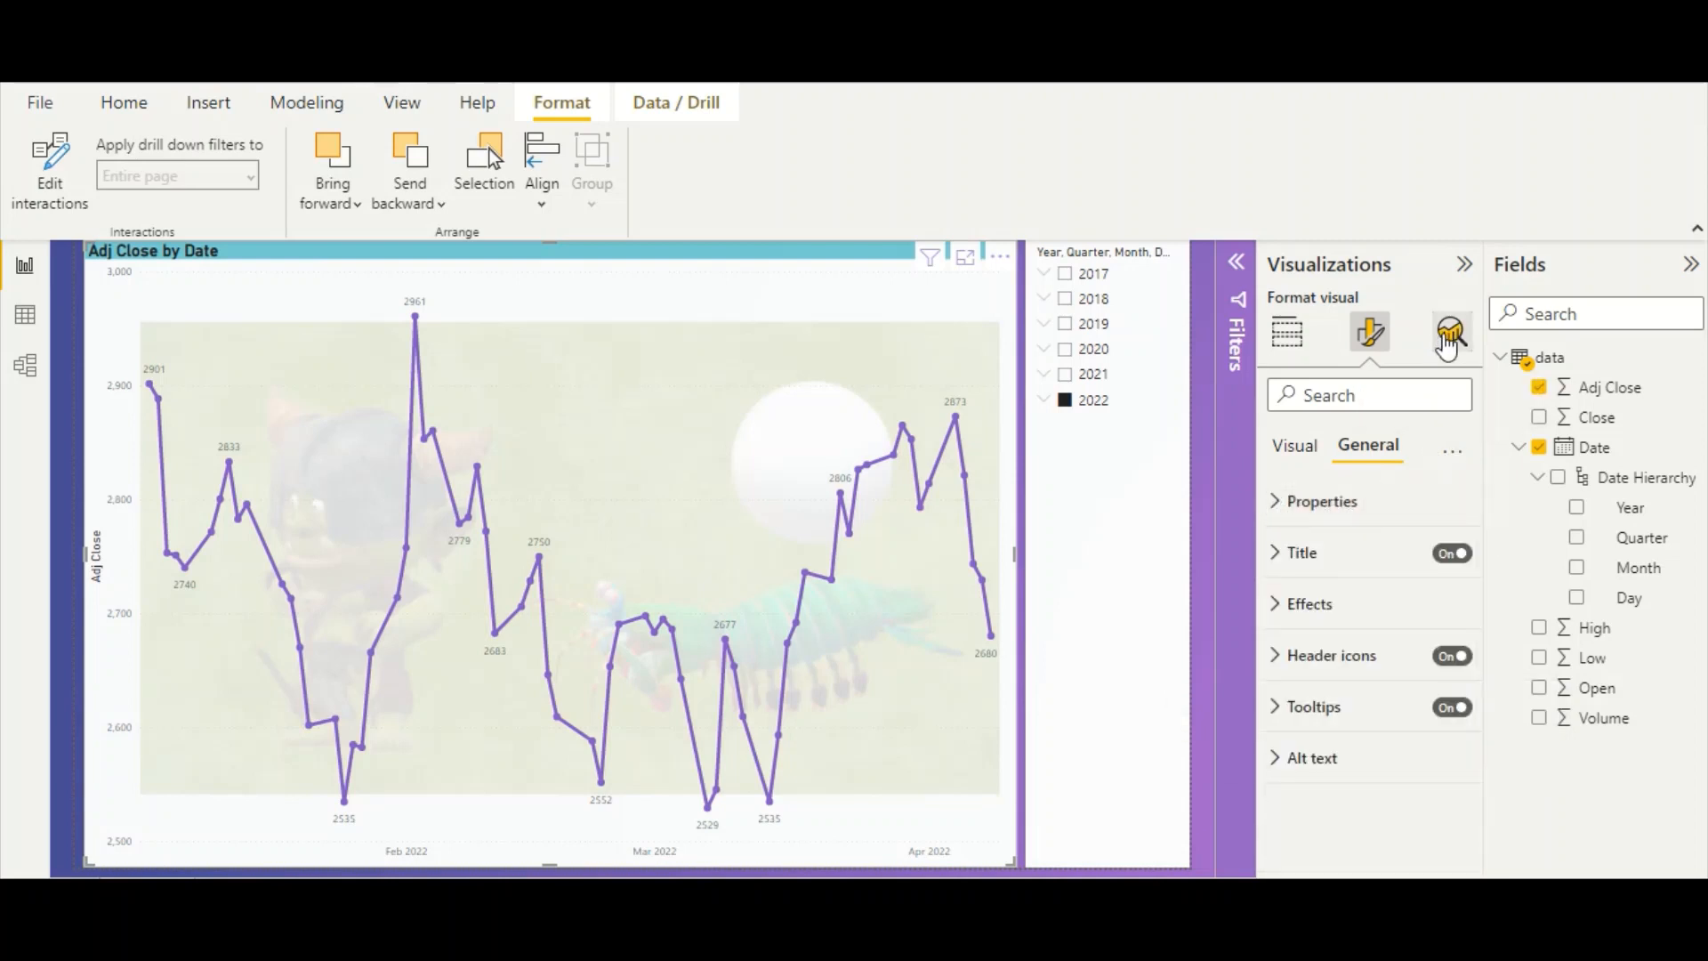
left_click(1452, 332)
left_click(1370, 332)
left_click(1452, 454)
left_click(1369, 445)
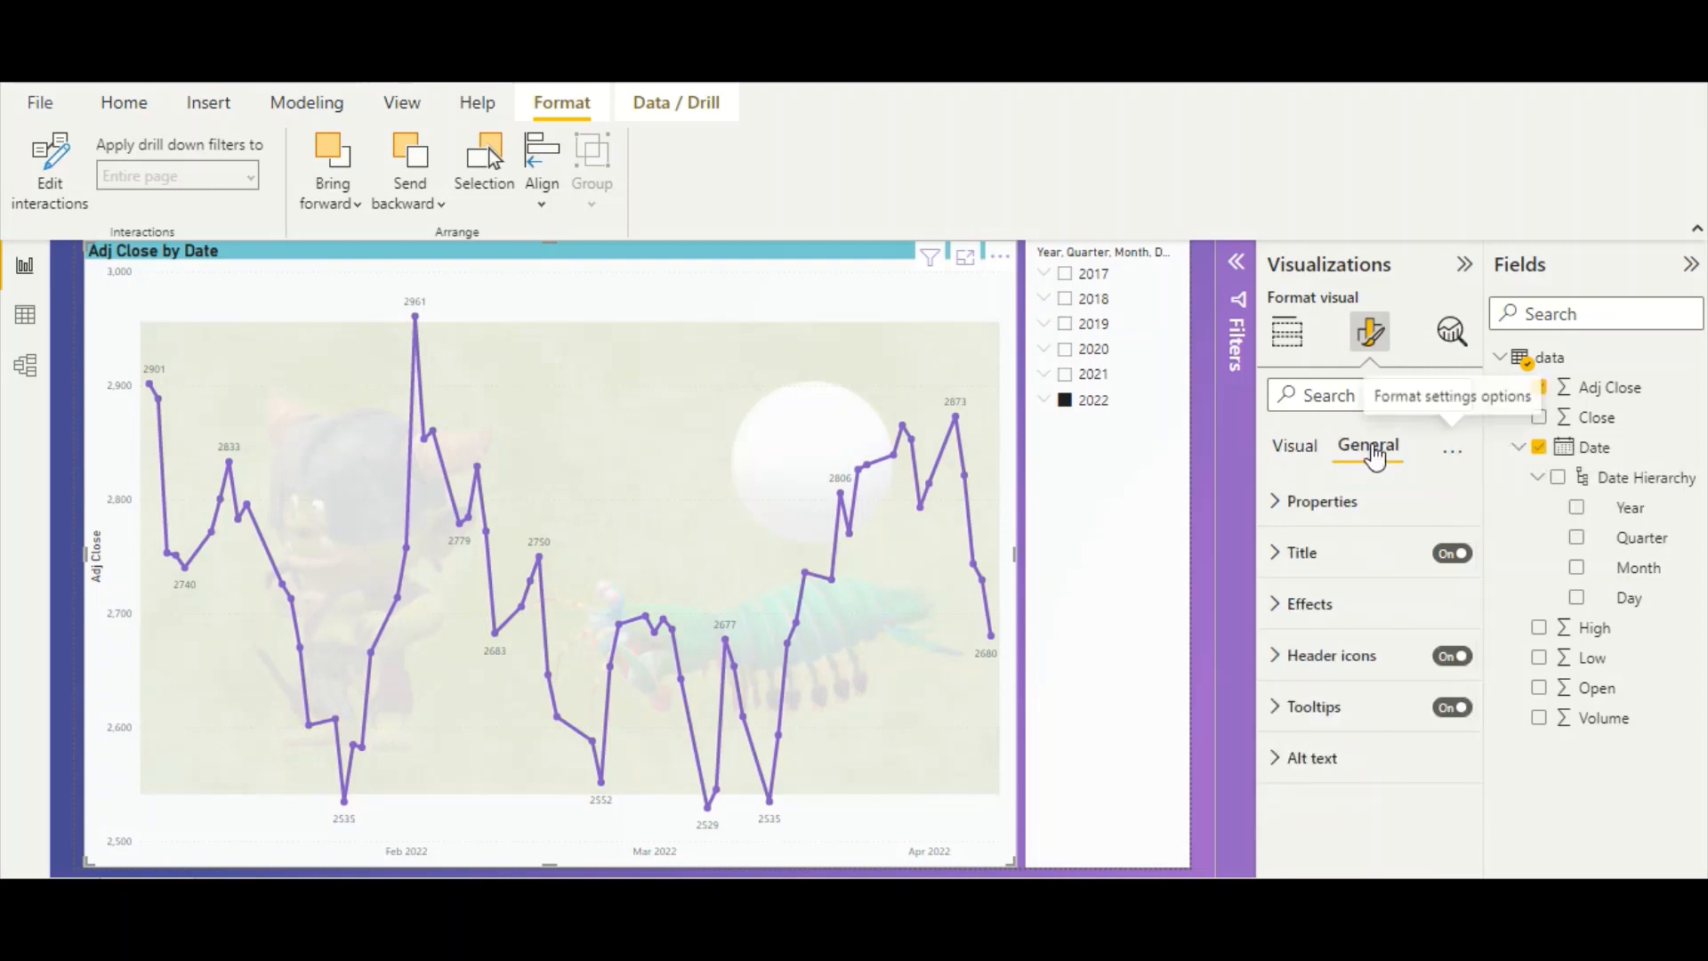
- Open the line chart's analytics options and try switching the trend line on and off
left_click(1451, 332)
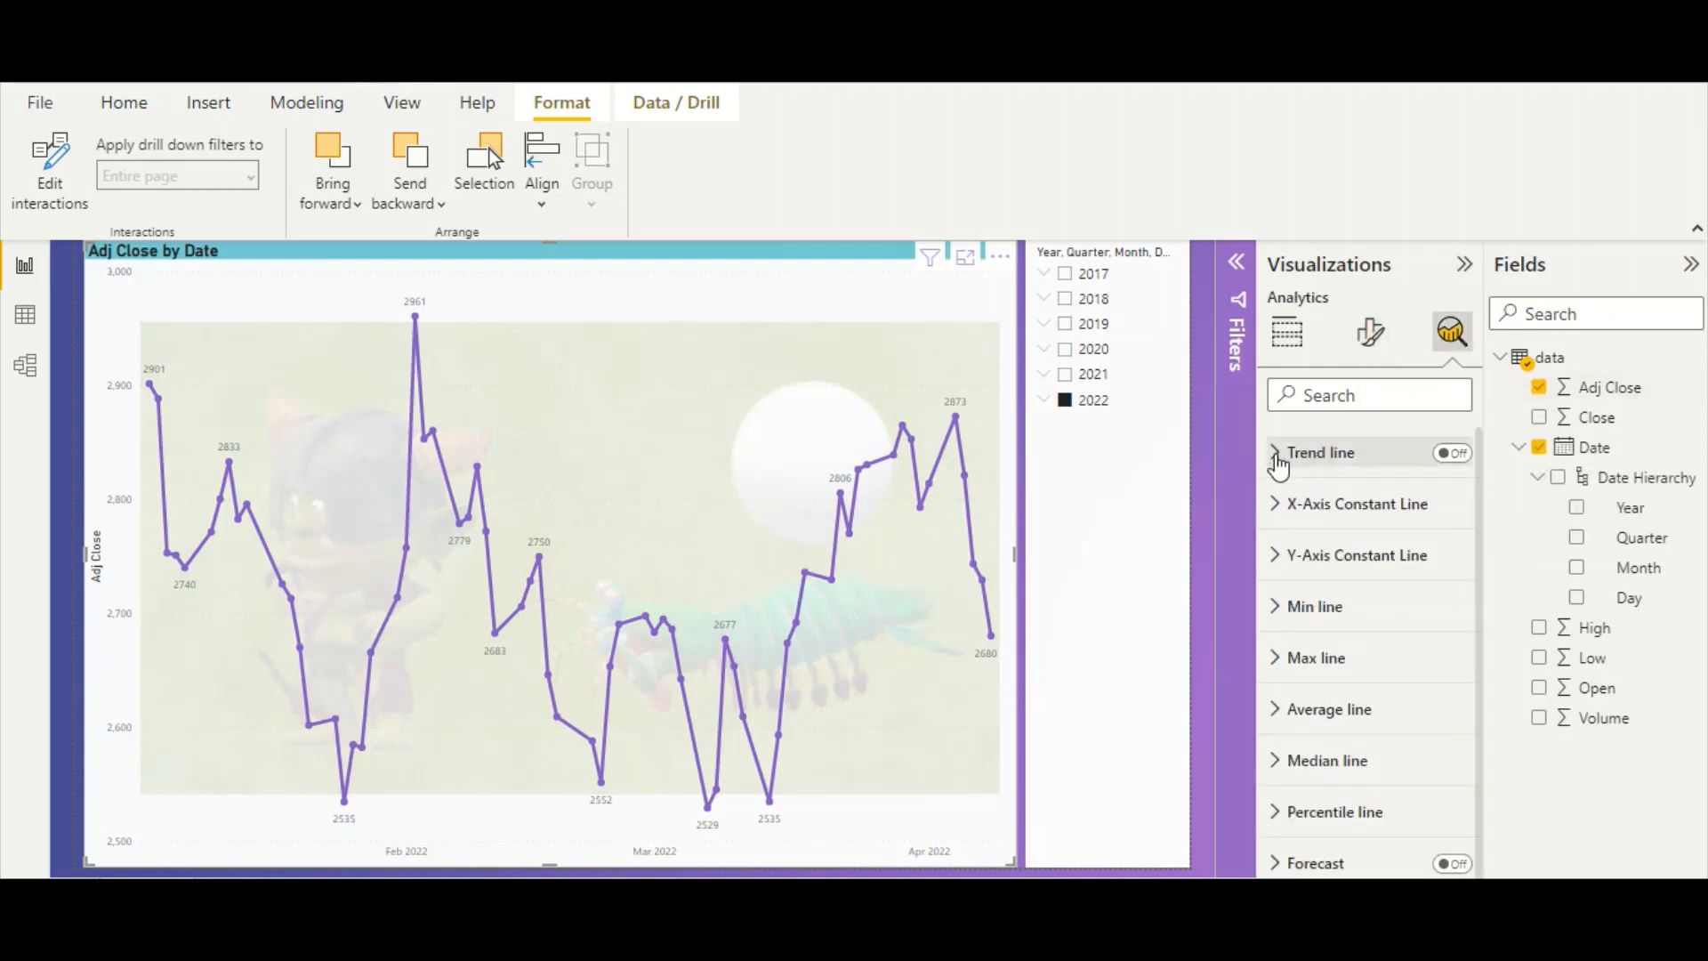
left_click(1275, 455)
left_click(1276, 455)
left_click(1454, 456)
left_click(1453, 456)
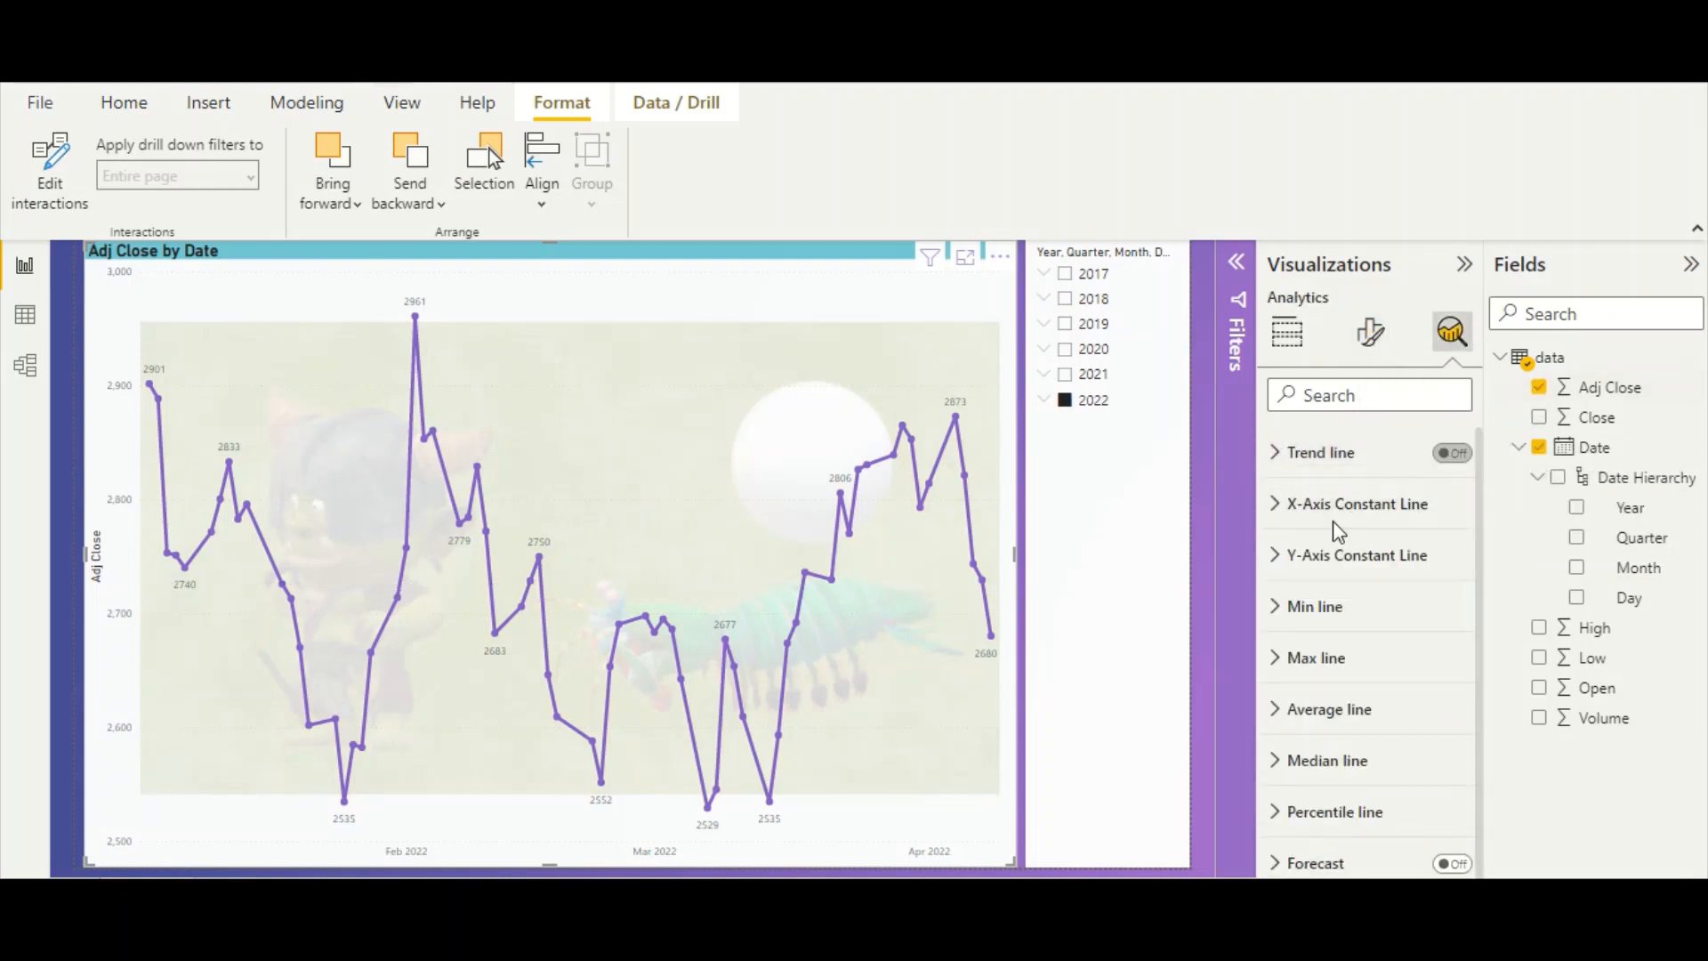
- Turn on the forecast for the line chart and apply a forecast length of 5 points
scroll(1361, 694, "down", 1)
left_click(1452, 844)
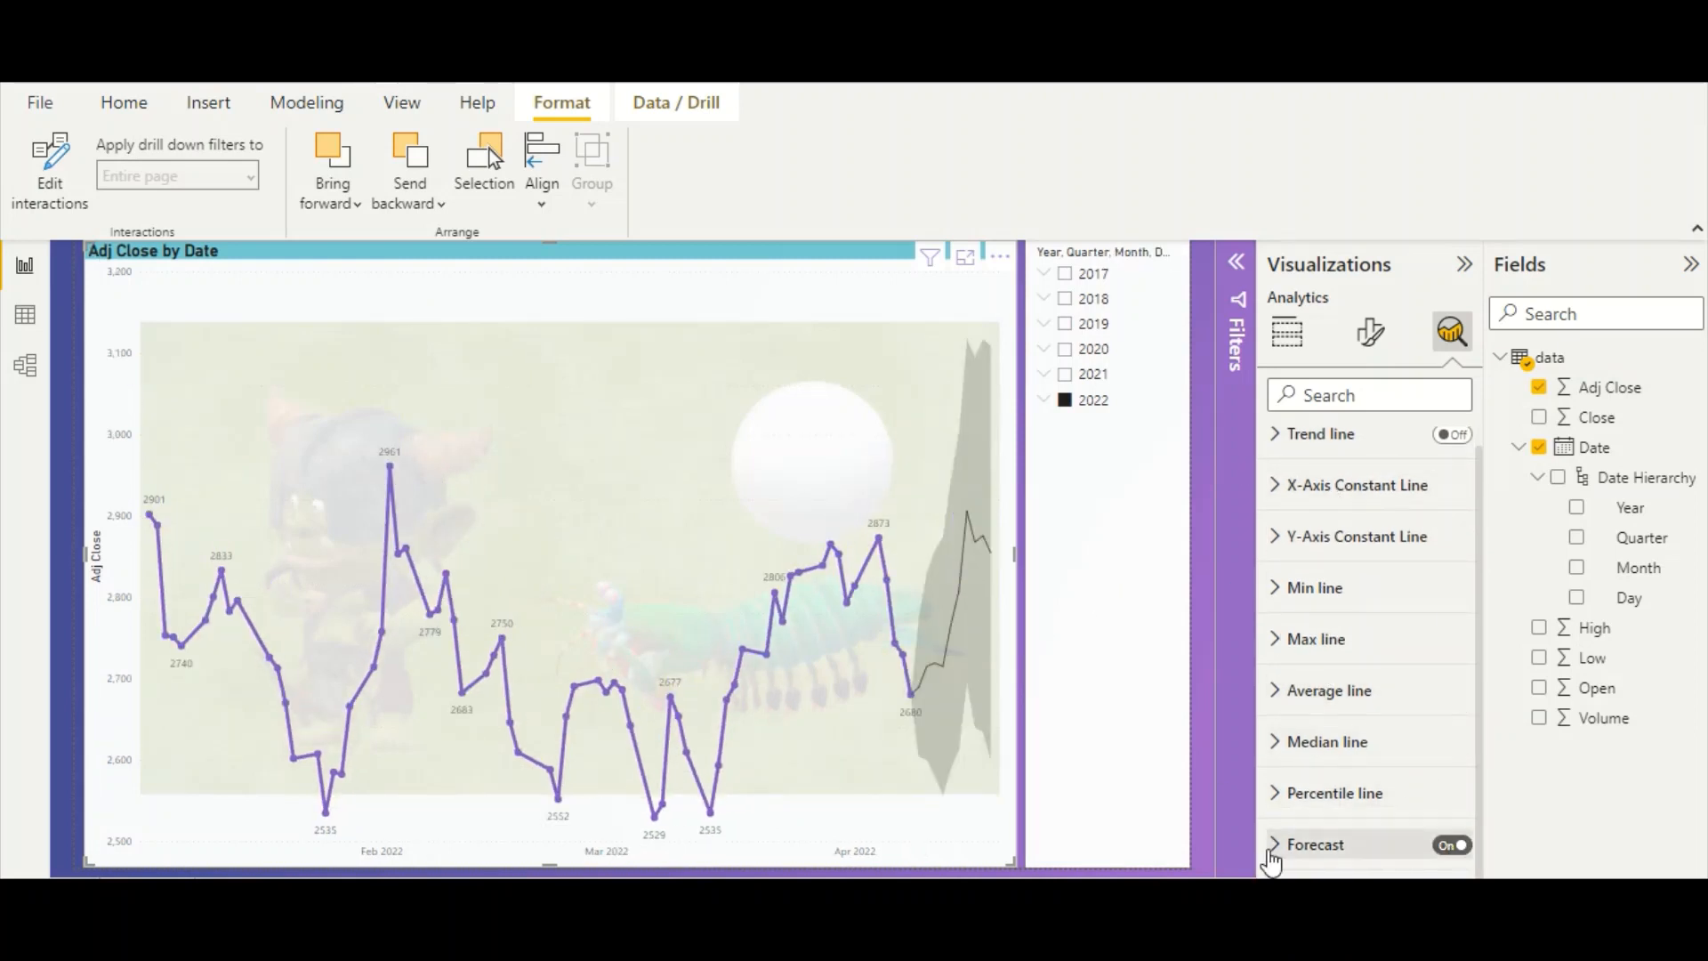
left_click(1276, 844)
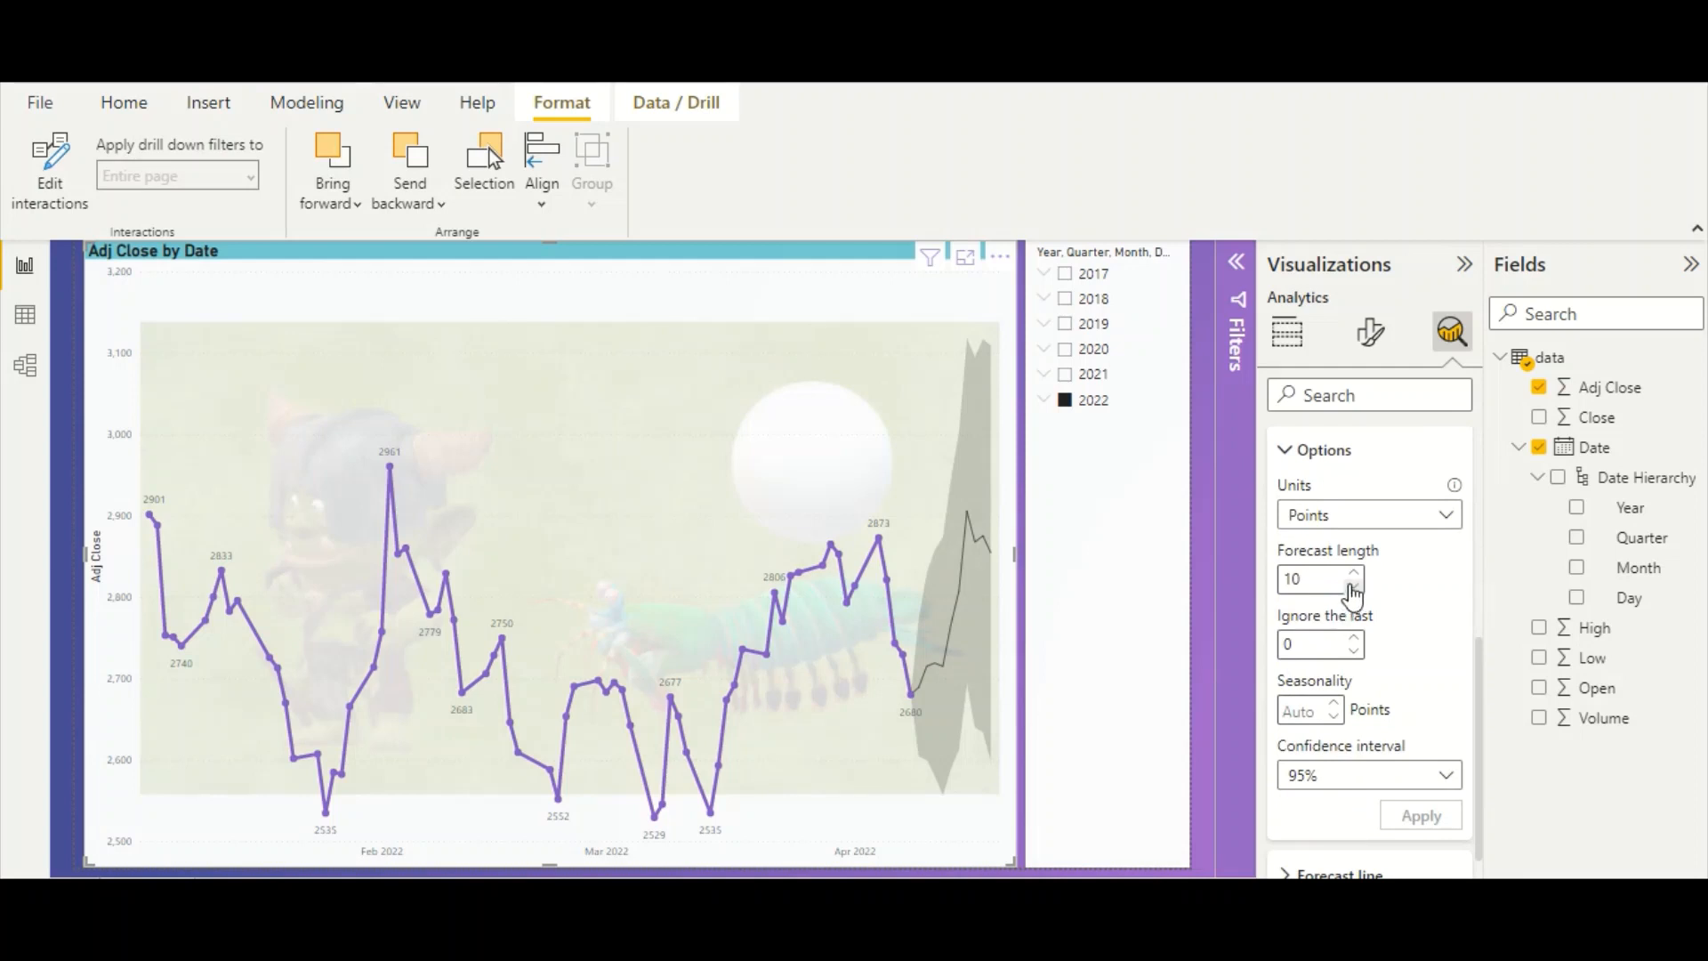
left_click(1354, 586)
left_click(1354, 586)
left_click(1354, 572)
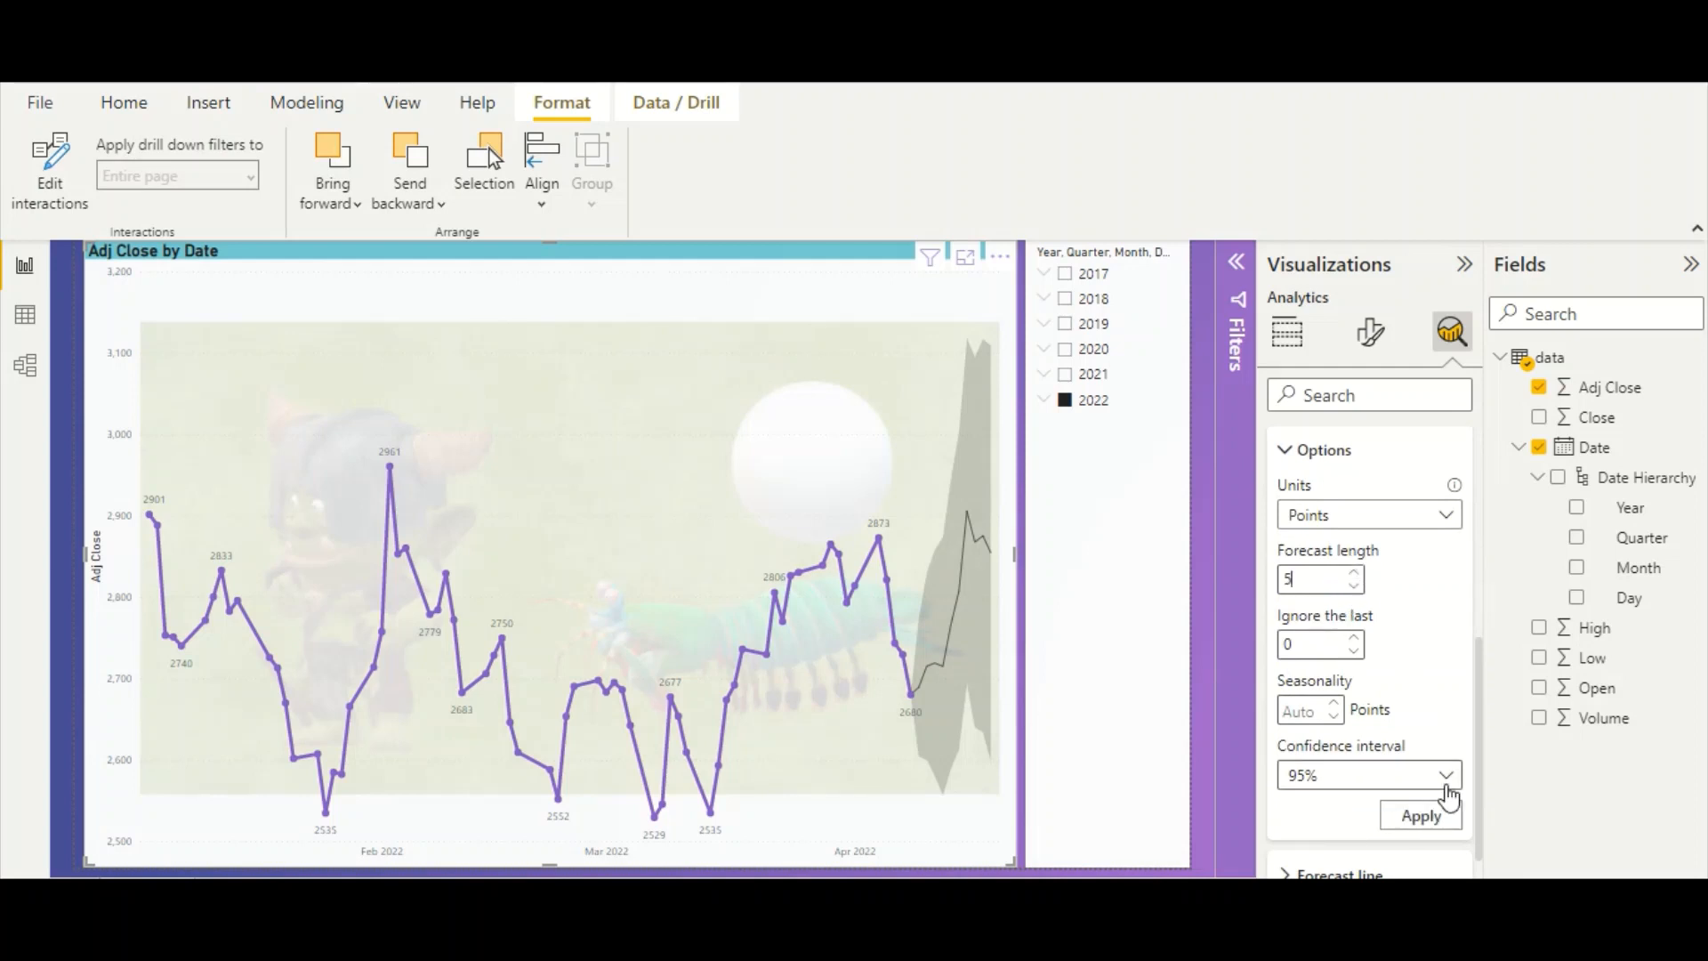
left_click(1427, 819)
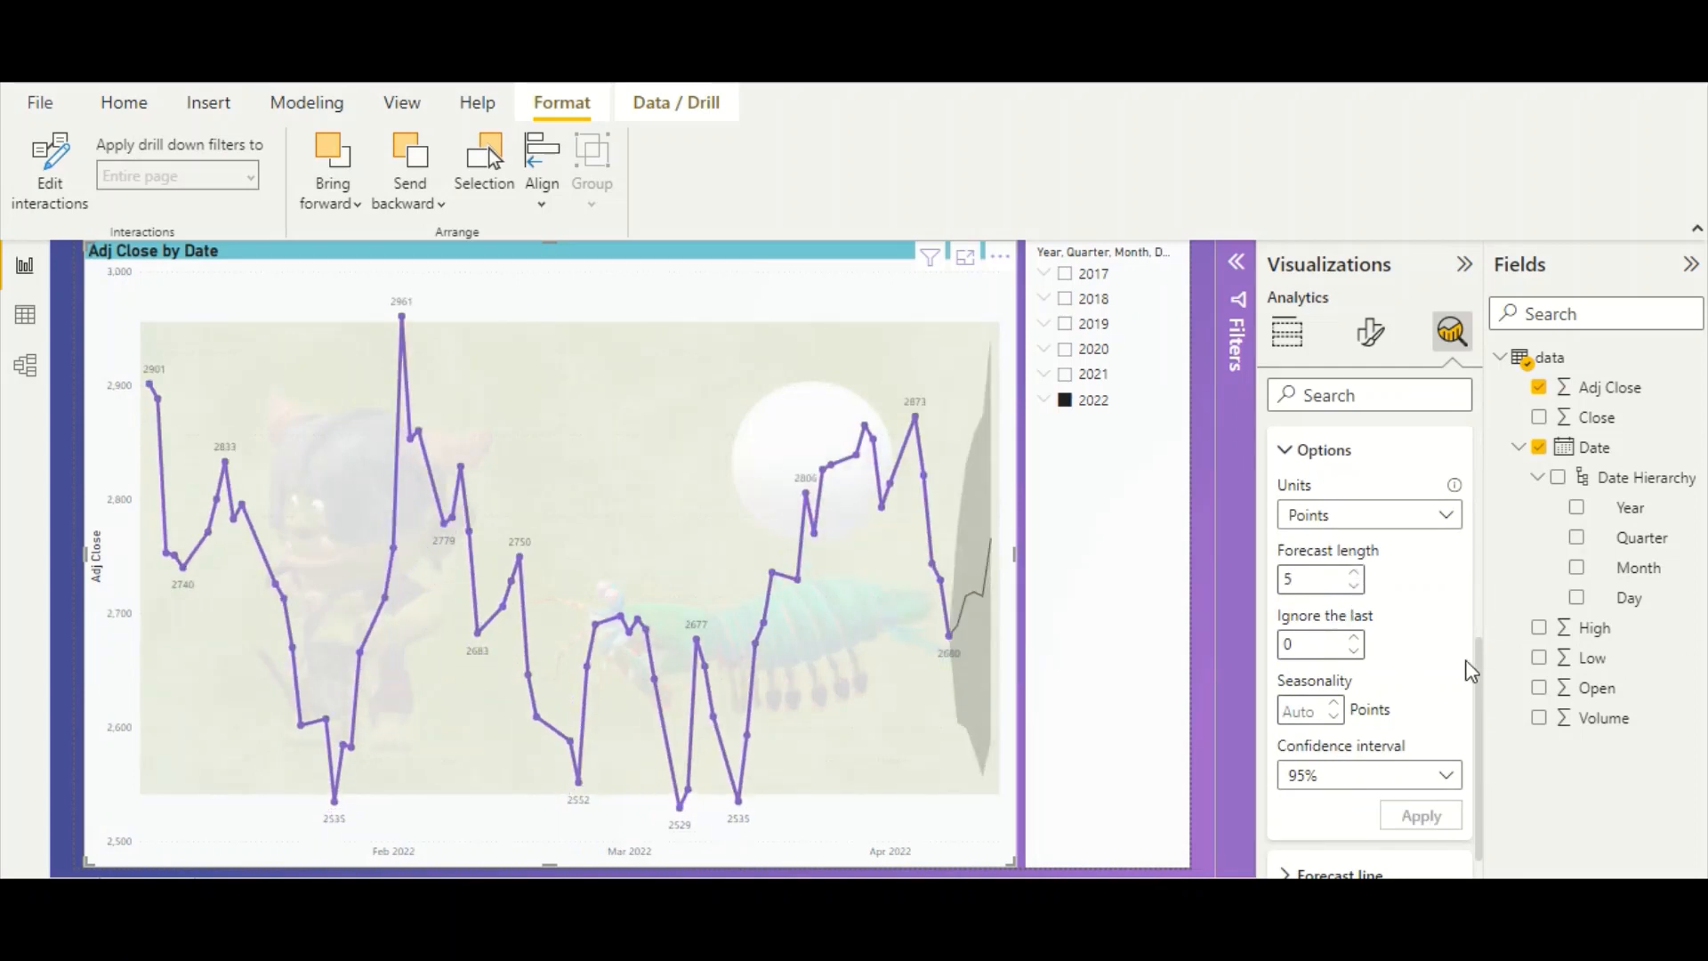
scroll(1297, 612, "up", 3)
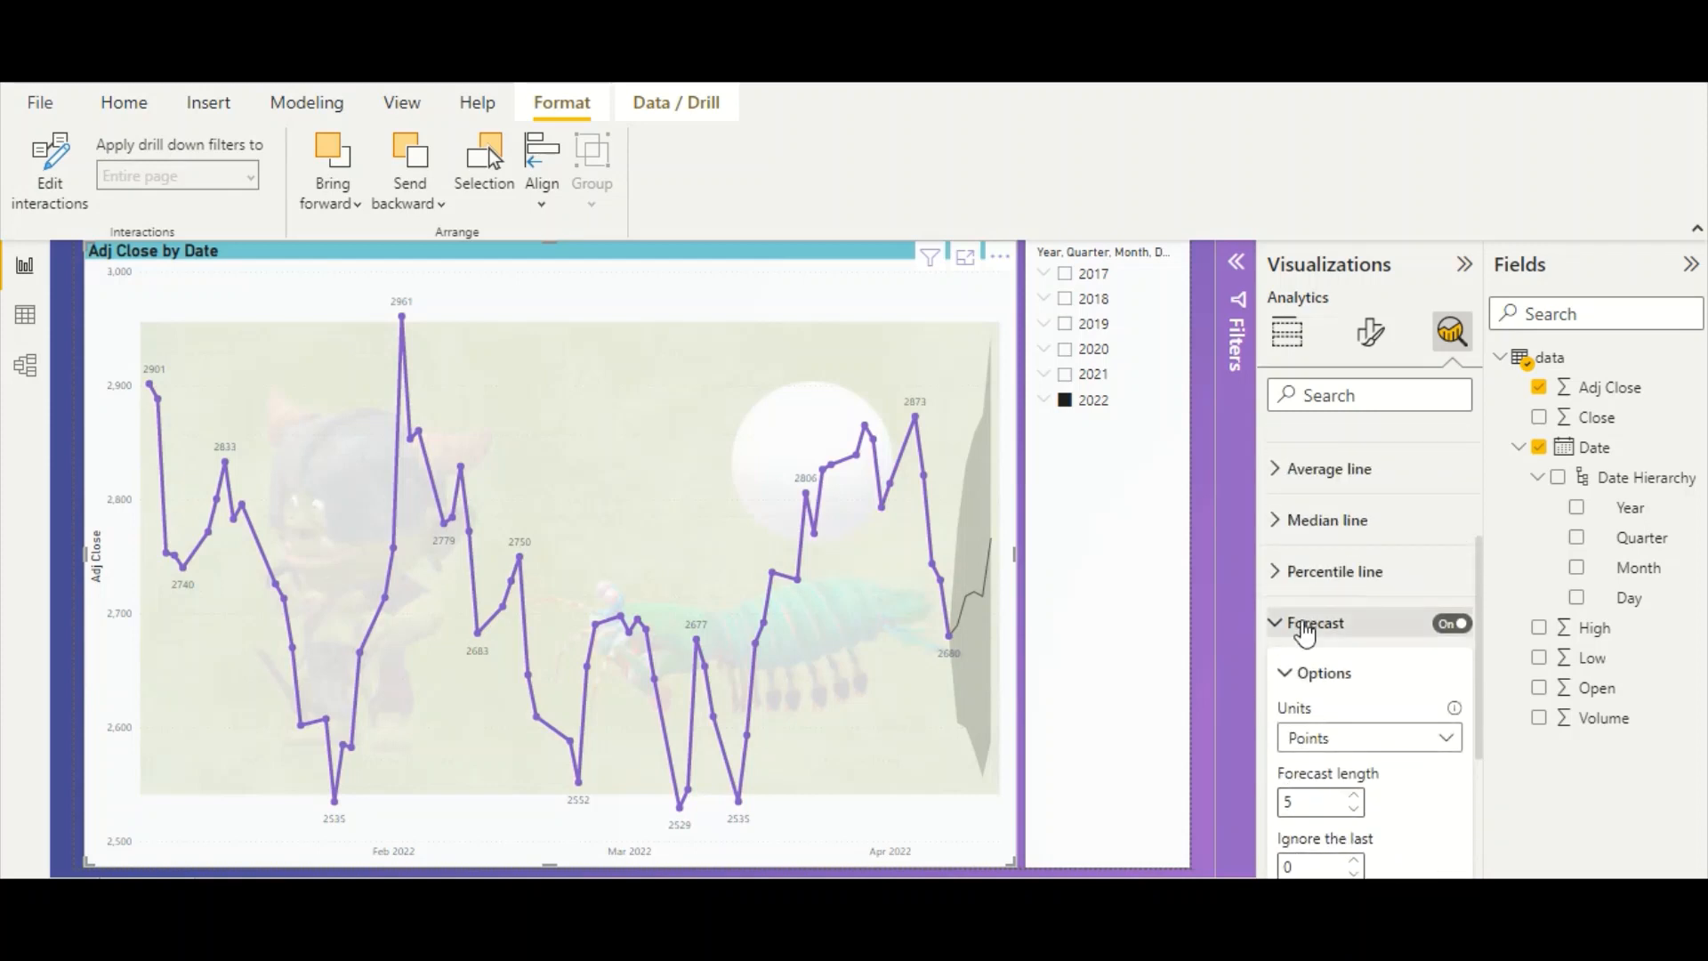
scroll(1297, 622, "down", 2)
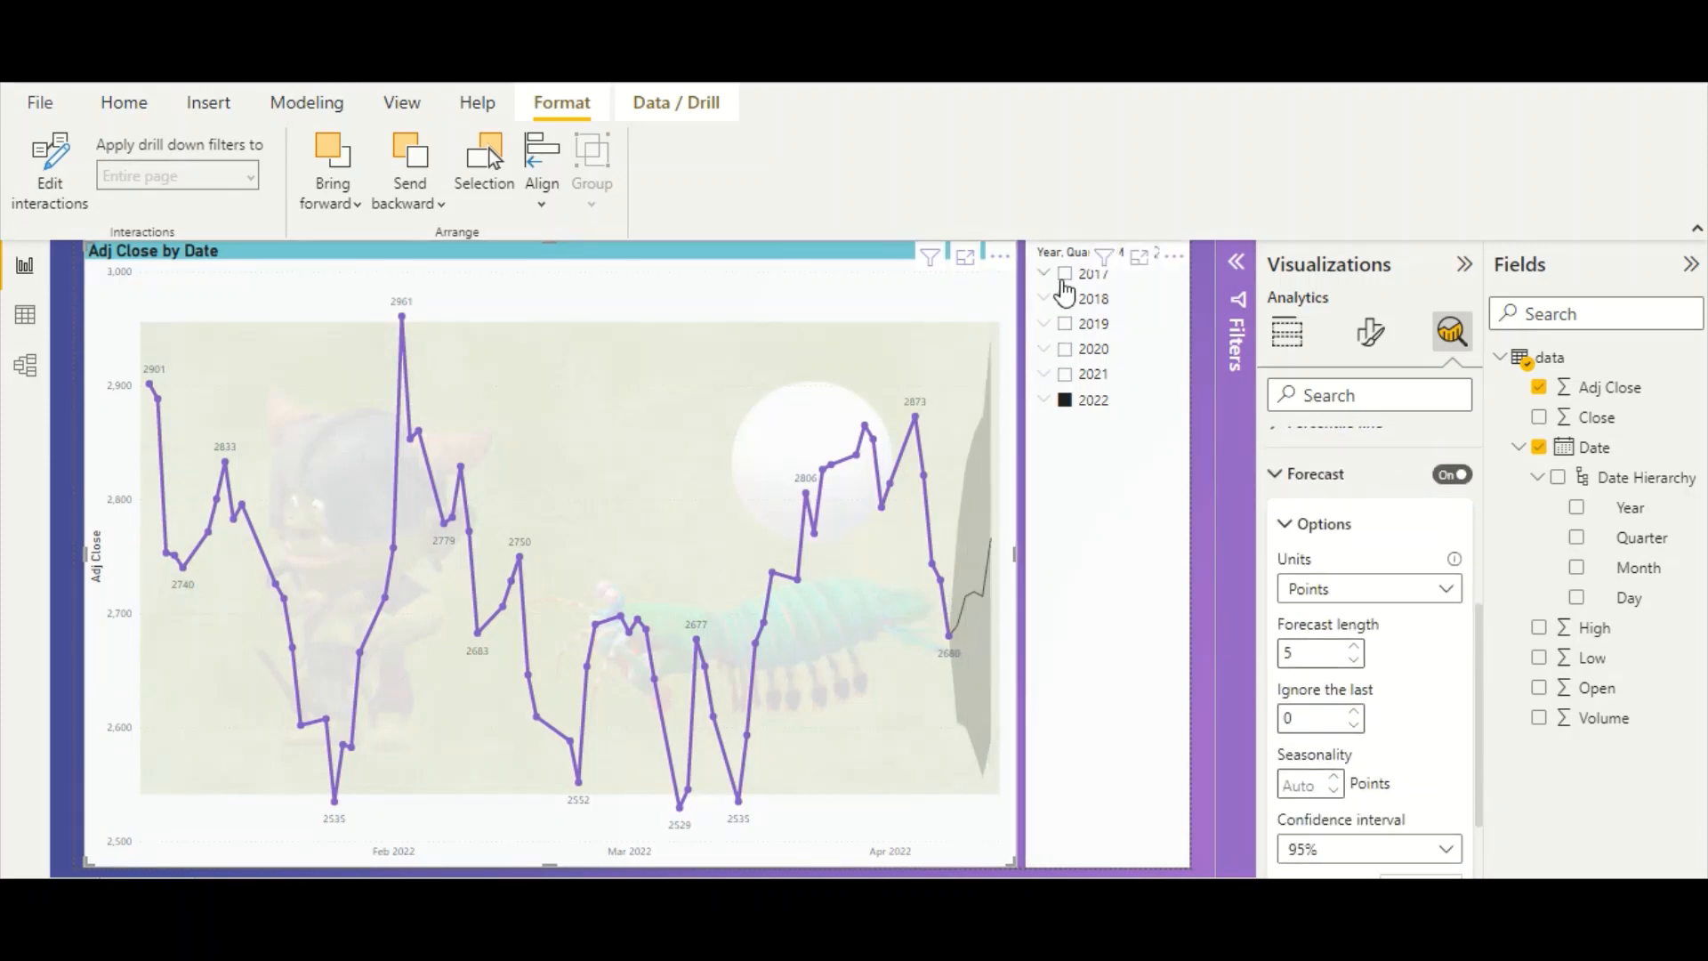
- Collapse the Visualizations and Fields panes and widen the line chart slightly at its left edge
left_click(1070, 322)
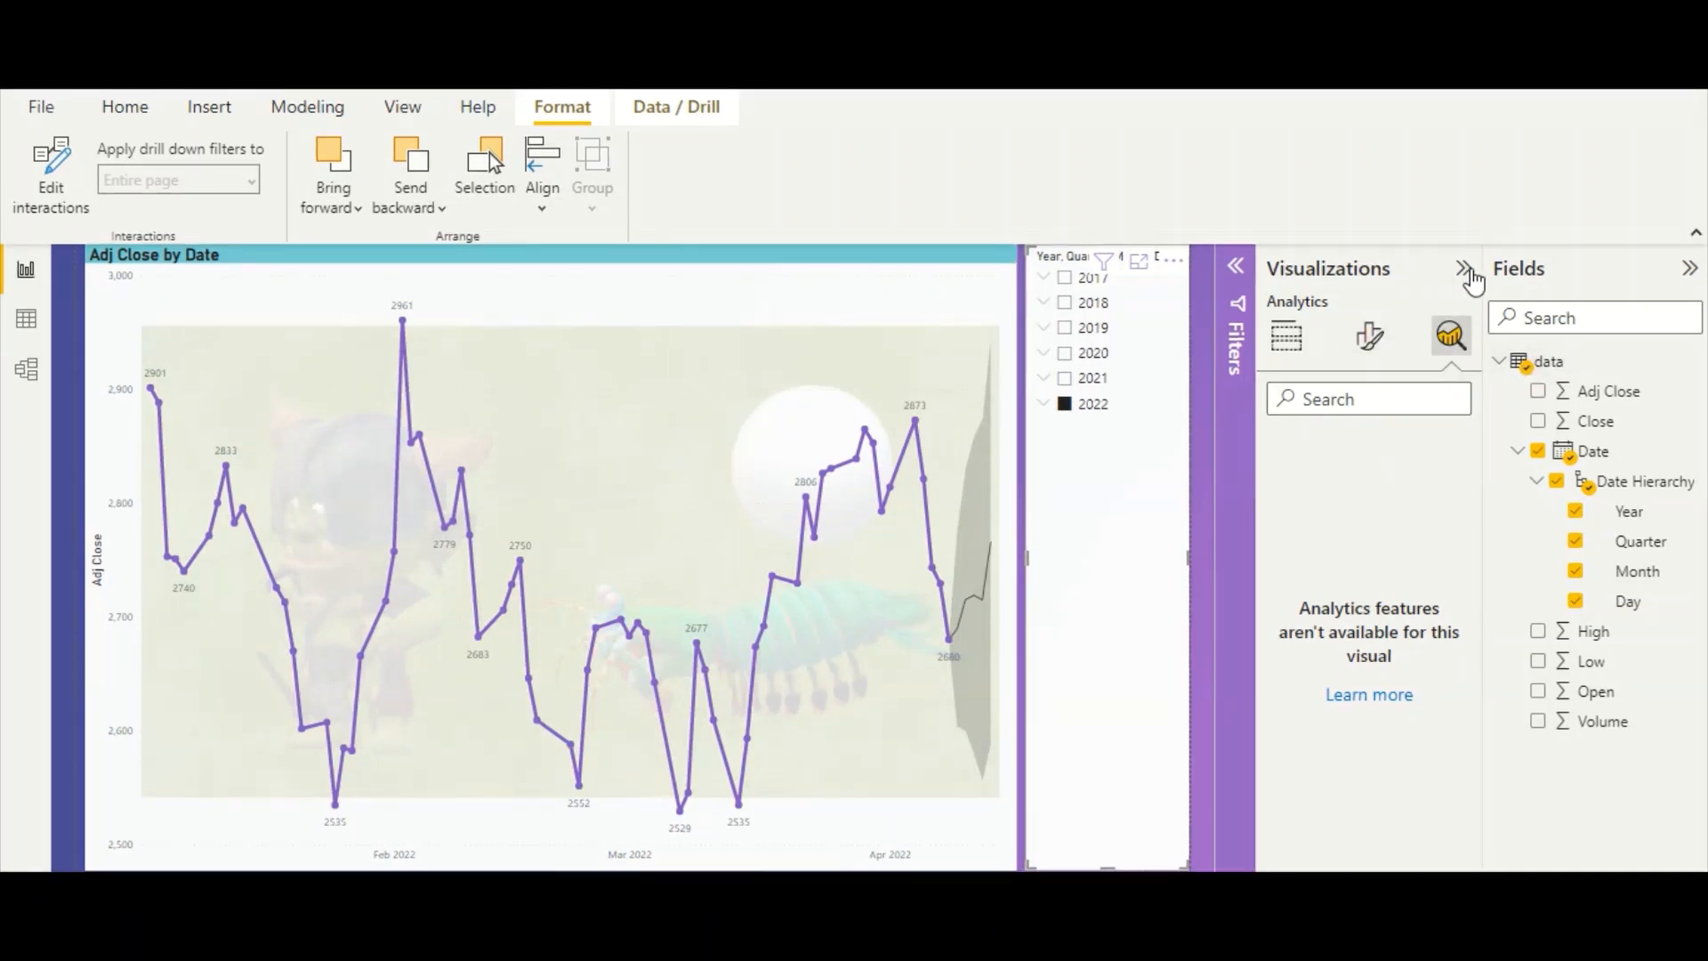
left_click(1463, 268)
left_click(1688, 268)
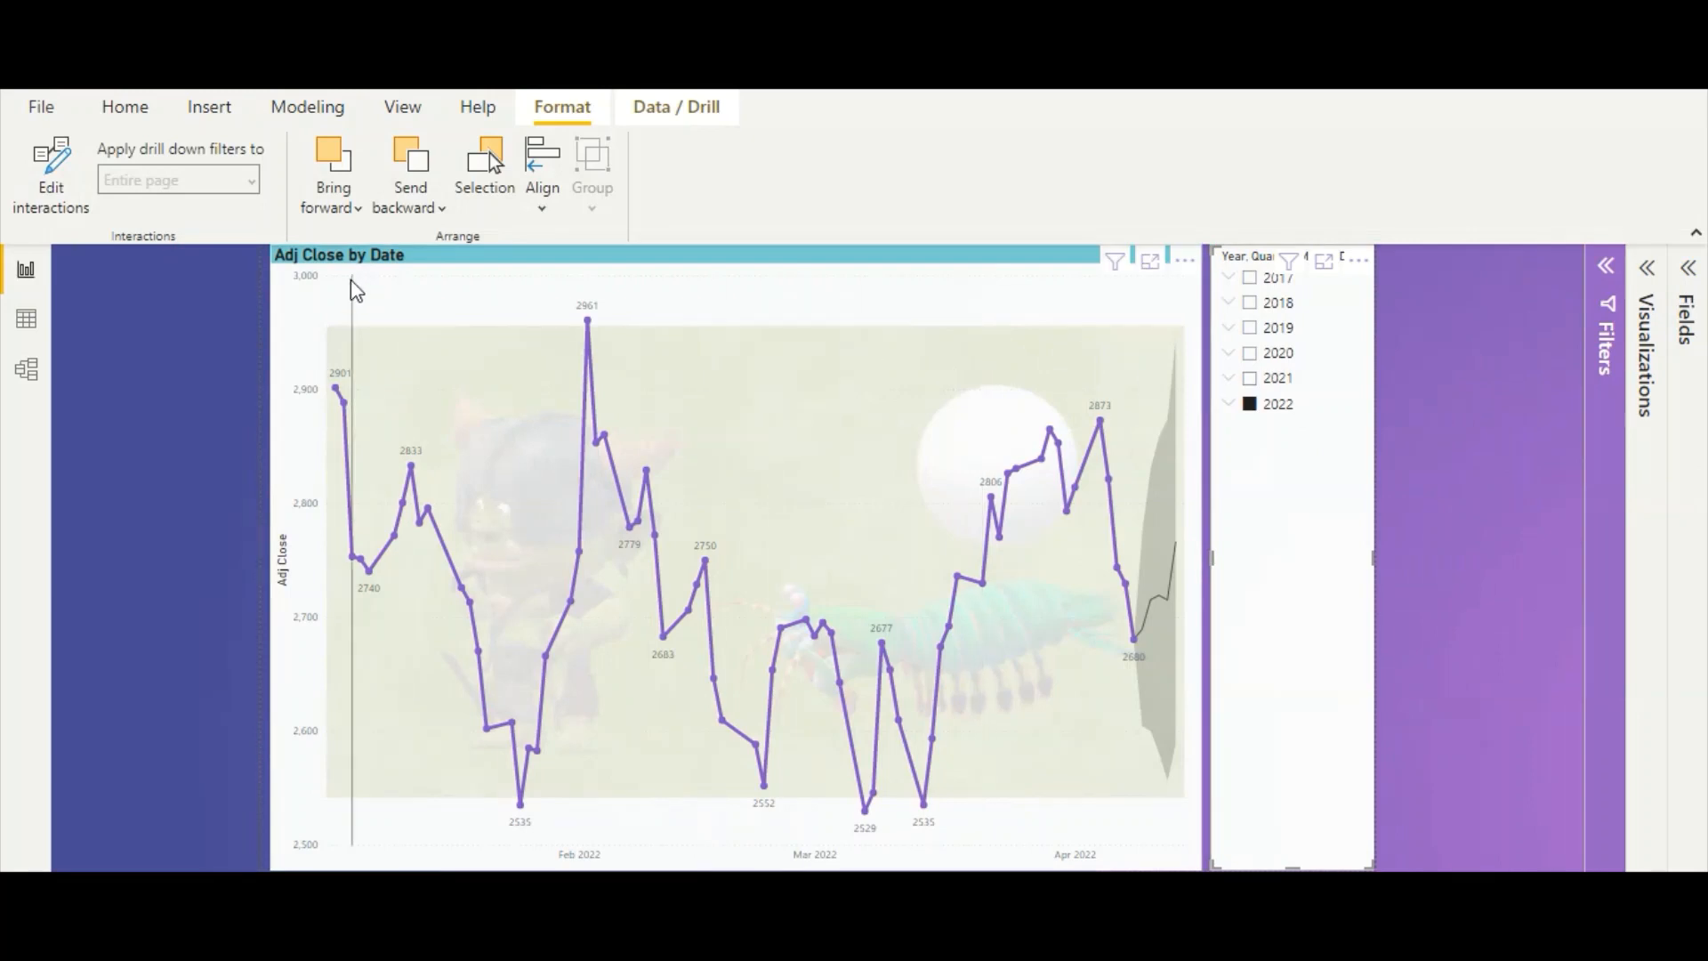
left_click(312, 300)
left_click_drag(264, 248, 233, 253)
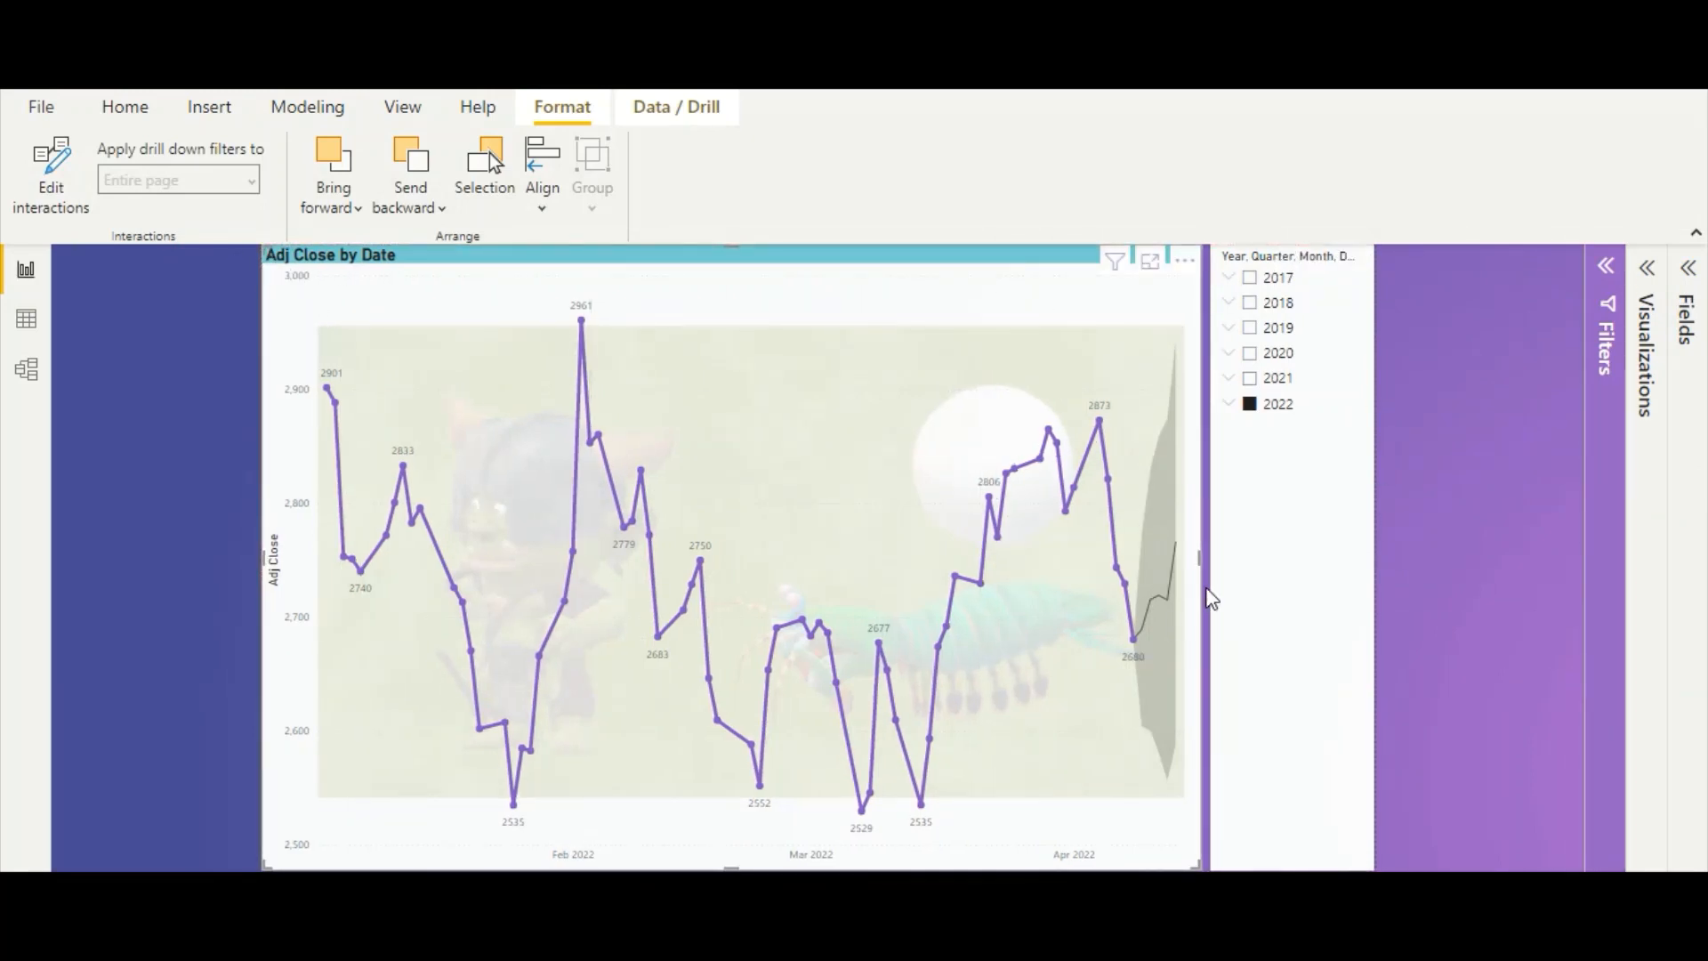
- Clear the 2022 selection in the date slicer to plot all years, and select 2022 again
left_click(1222, 408)
left_click(1233, 399)
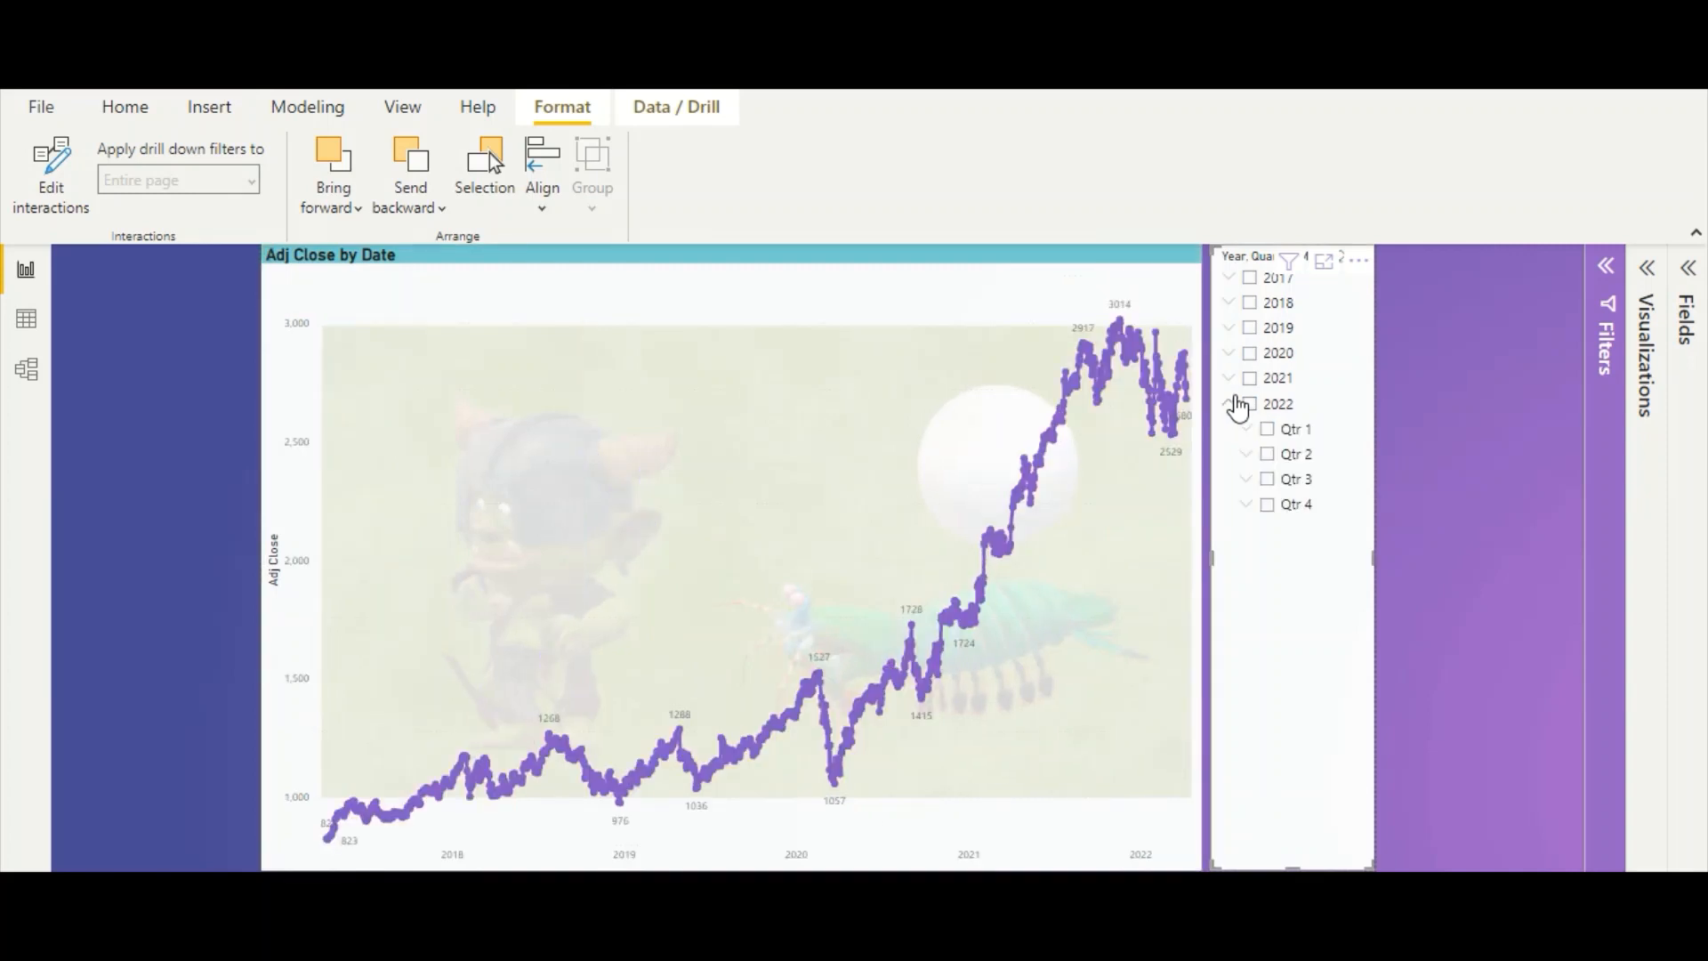
left_click(1238, 405)
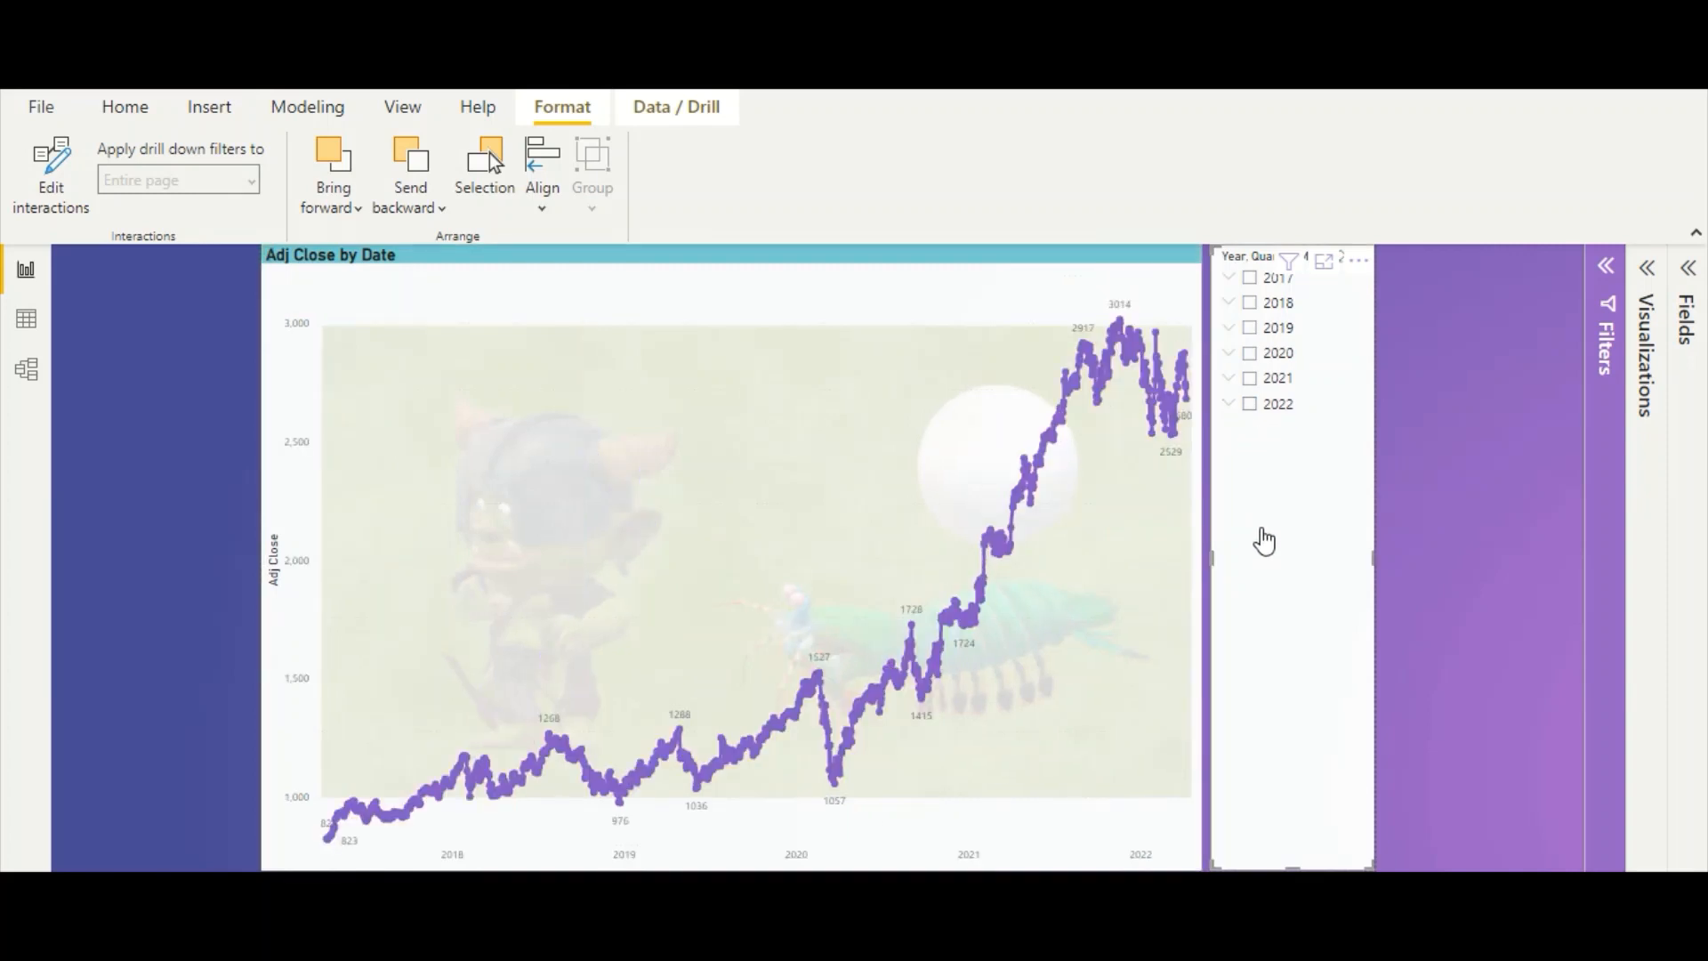
left_click(1251, 405)
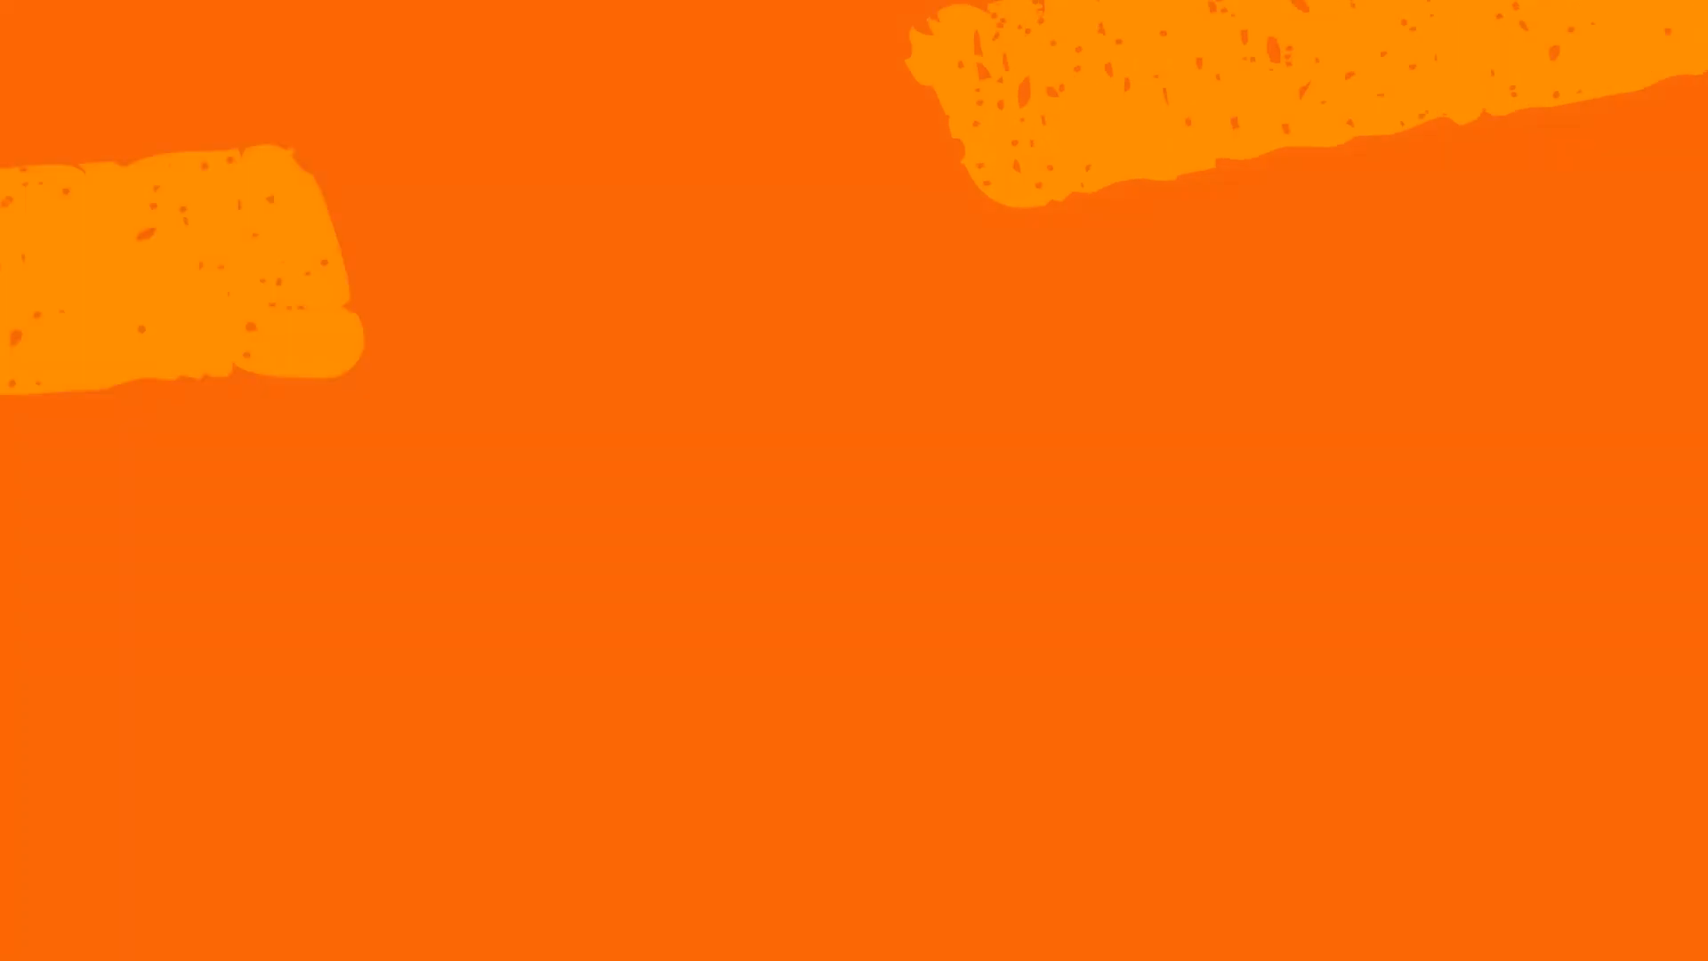